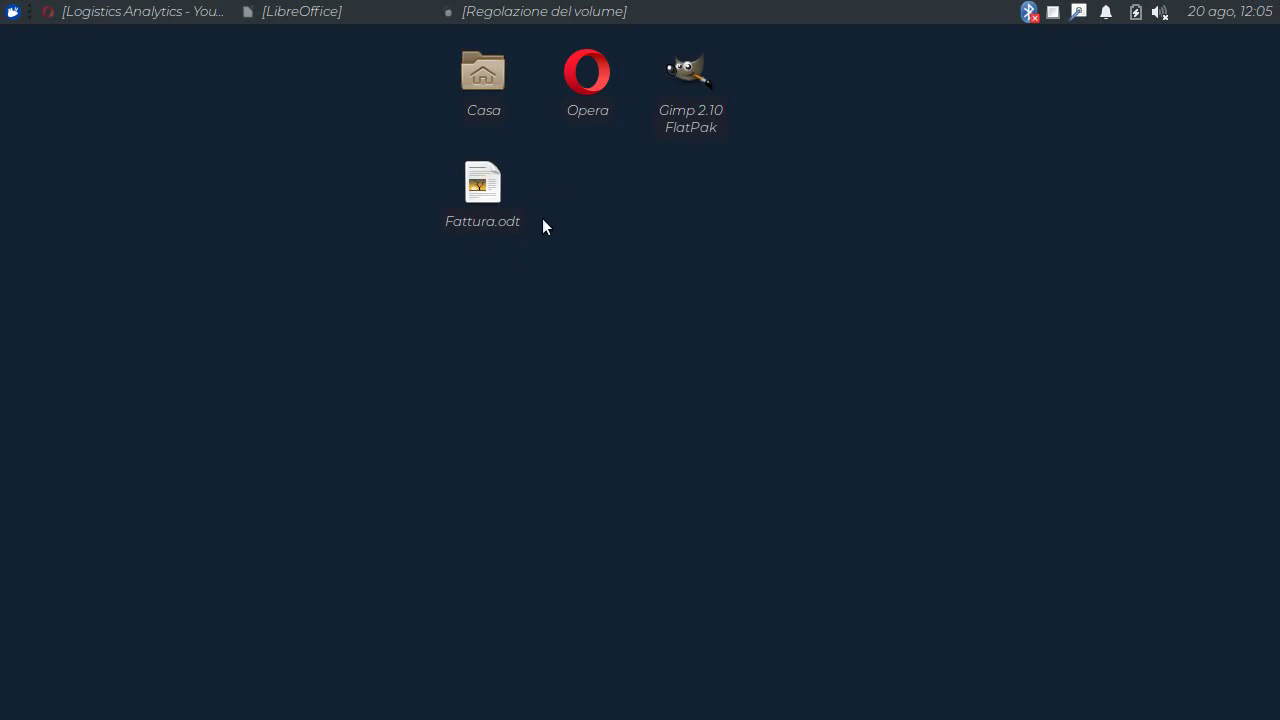
# Open Fattura.odt and scroll to the invoice header showing the billing and shipping placeholder address blocks
pyautogui.click(483, 187)
pyautogui.doubleClick(483, 187)
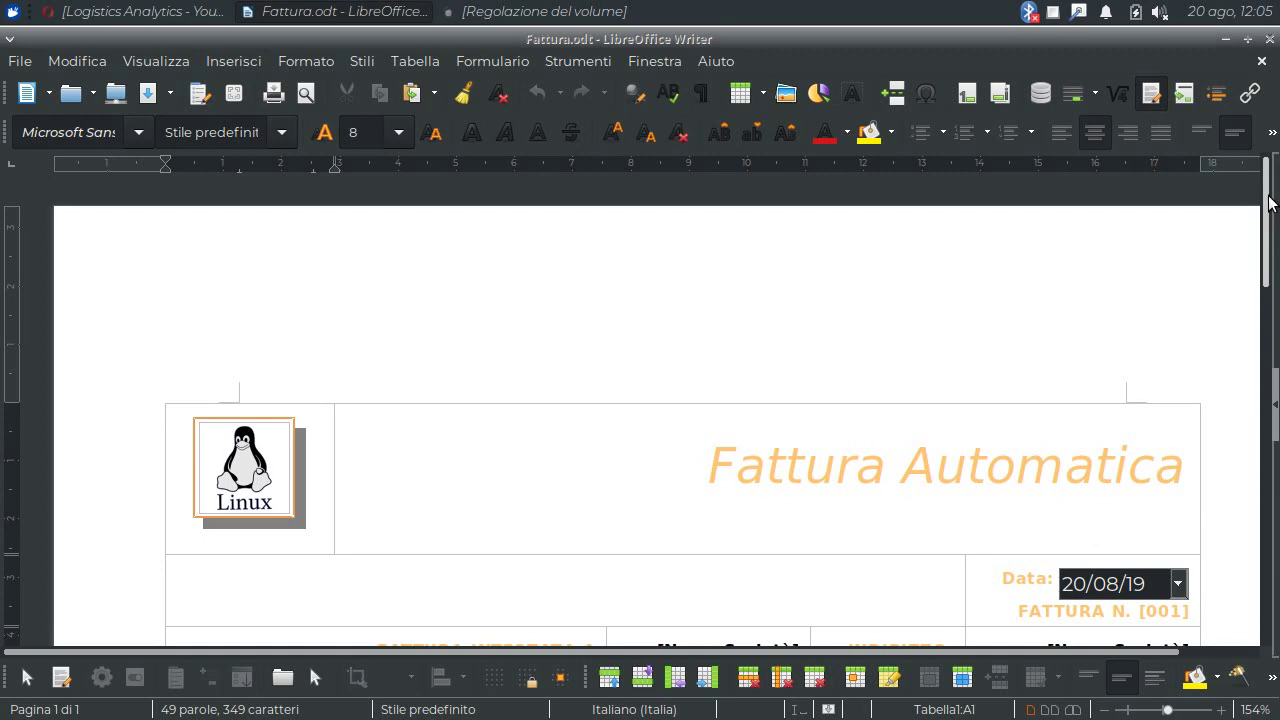
pyautogui.moveTo(1273, 207); pyautogui.dragTo(1273, 273)
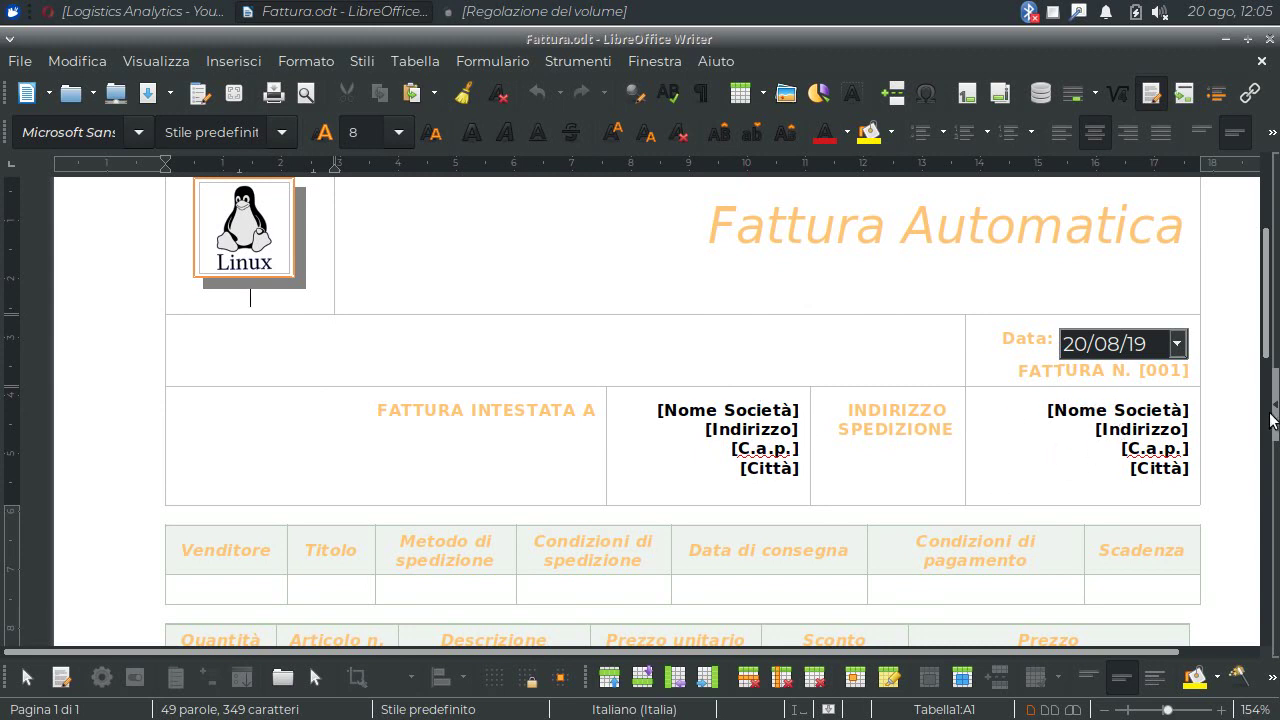
pyautogui.moveTo(1270, 314); pyautogui.dragTo(1275, 298)
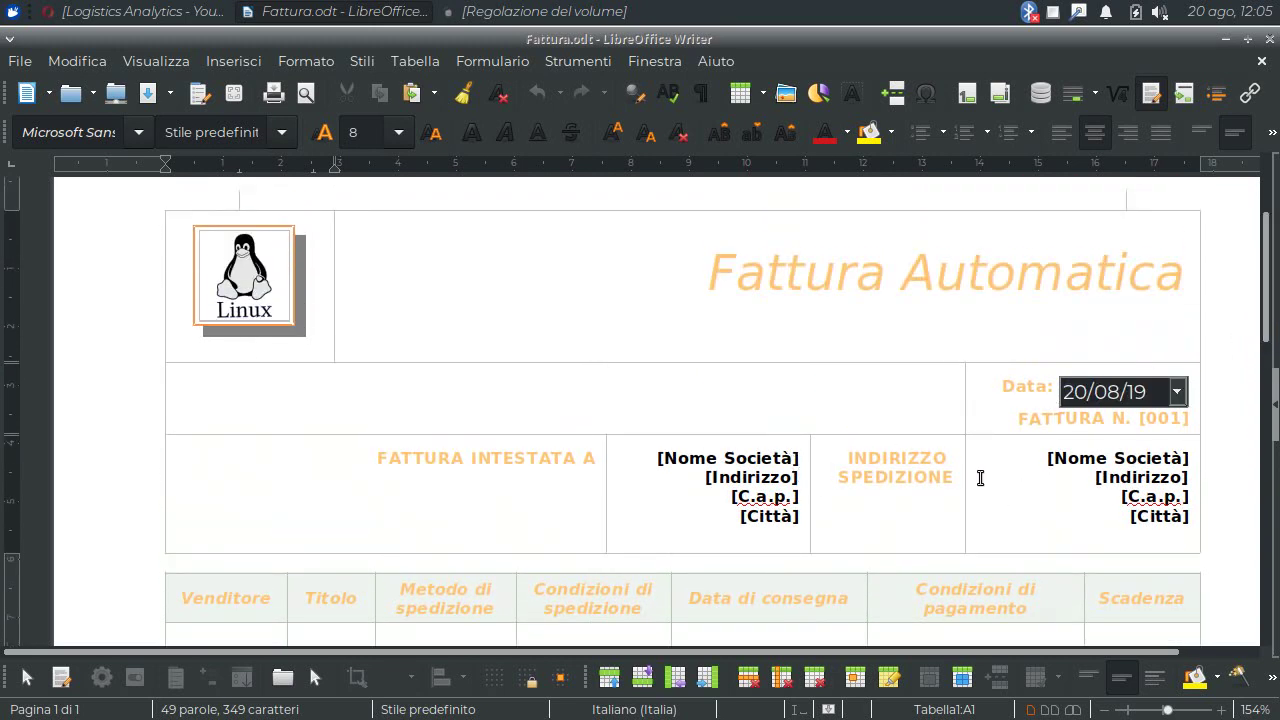
pyautogui.click(1272, 265)
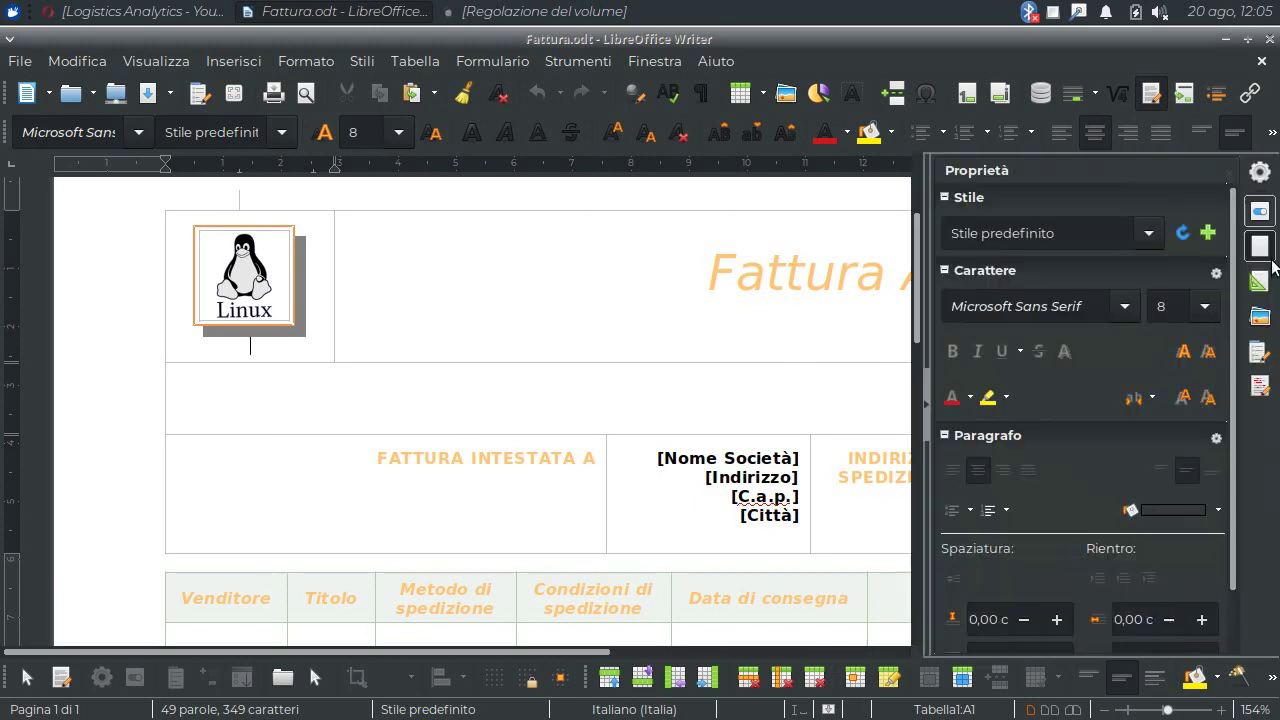
pyautogui.click(928, 405)
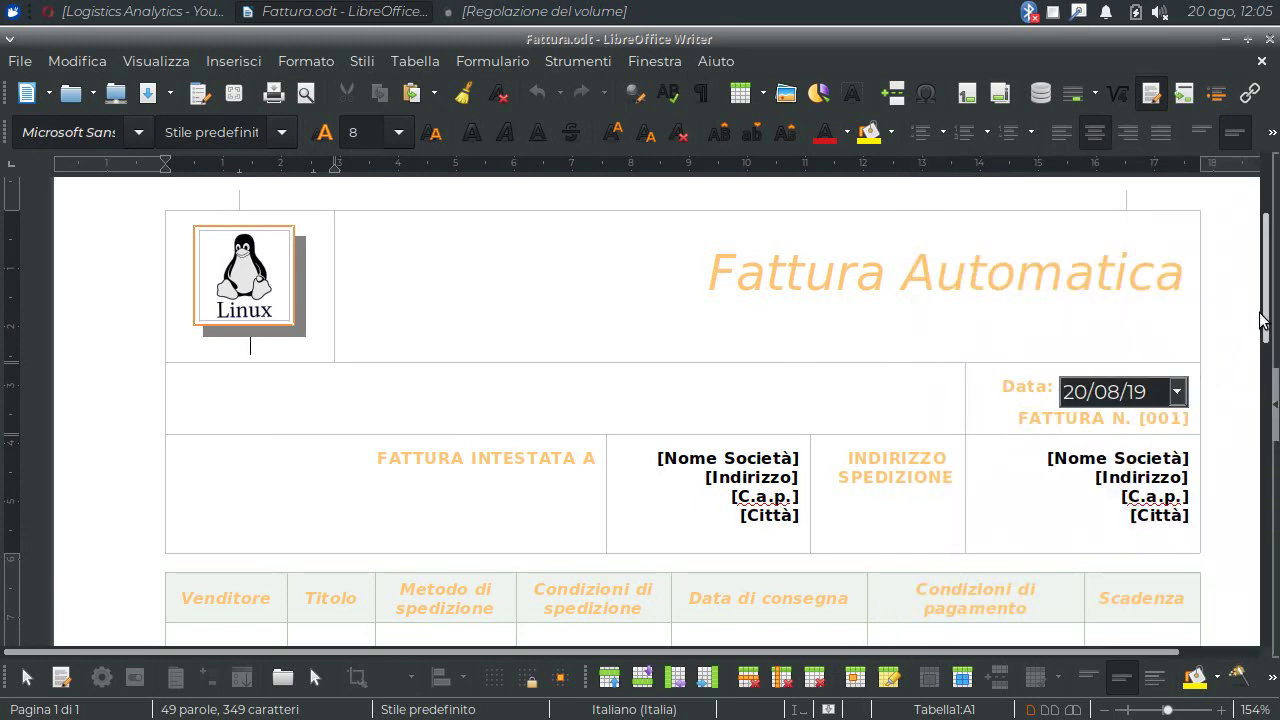
pyautogui.scroll(-1, 1262, 300)
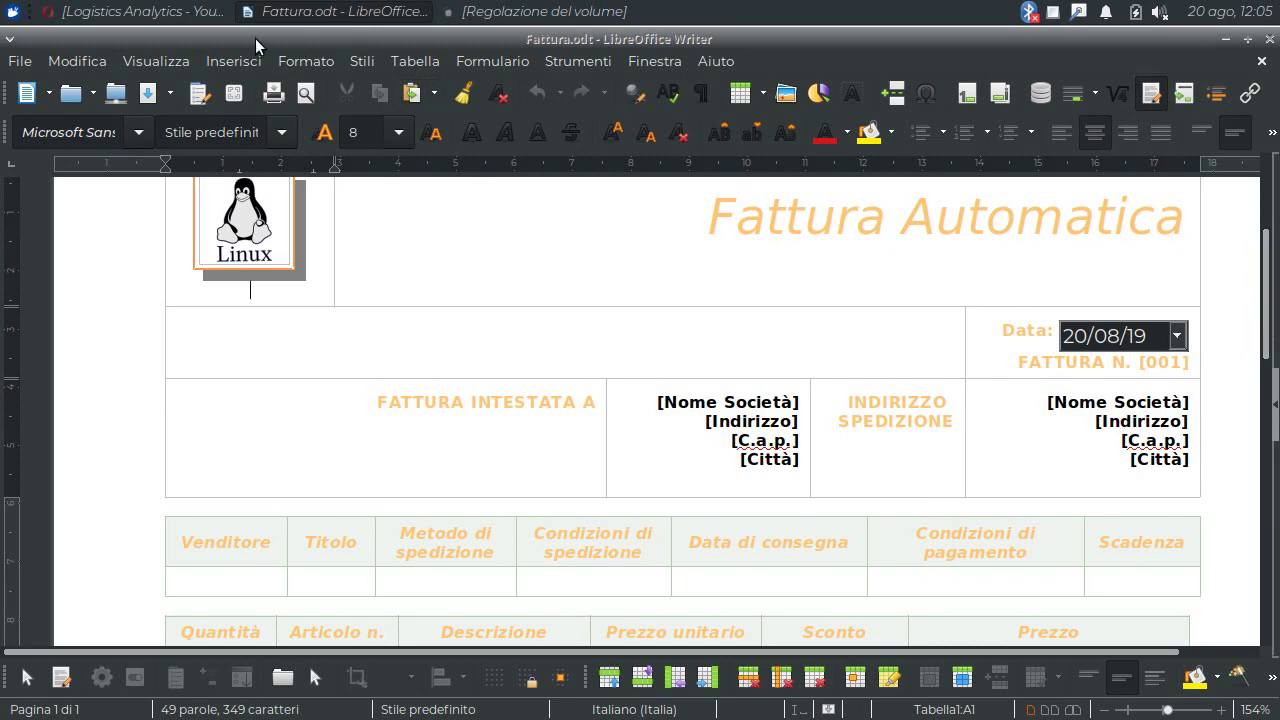
# Open the Fields dialog via Inserisci > Comando di campo > Altri campi, with Testo format for a user field
pyautogui.click(236, 61)
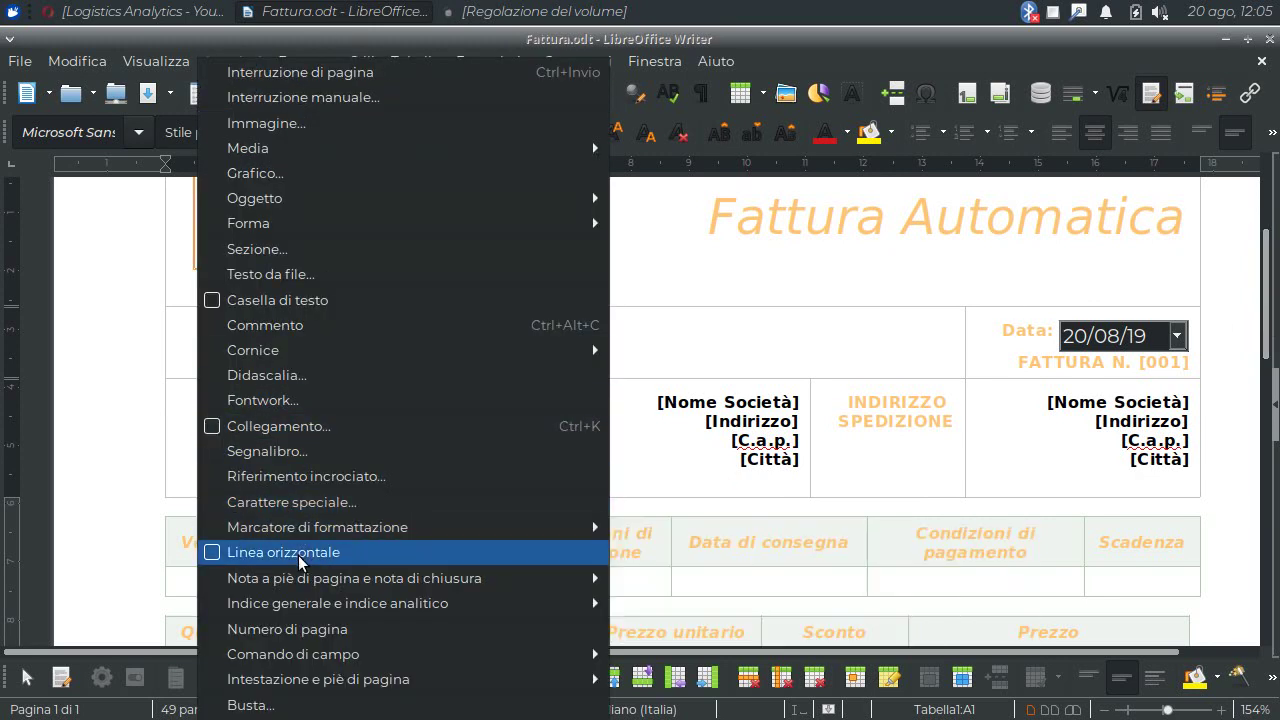
pyautogui.moveTo(368, 664)
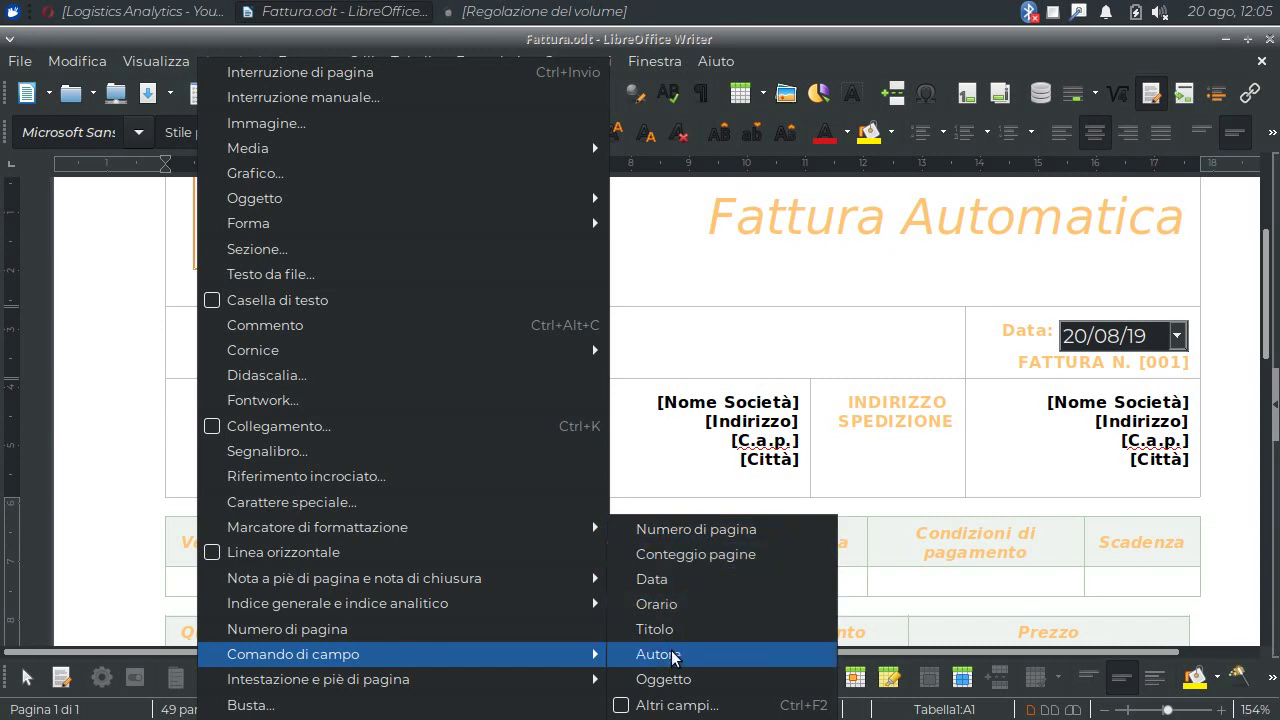
pyautogui.click(668, 706)
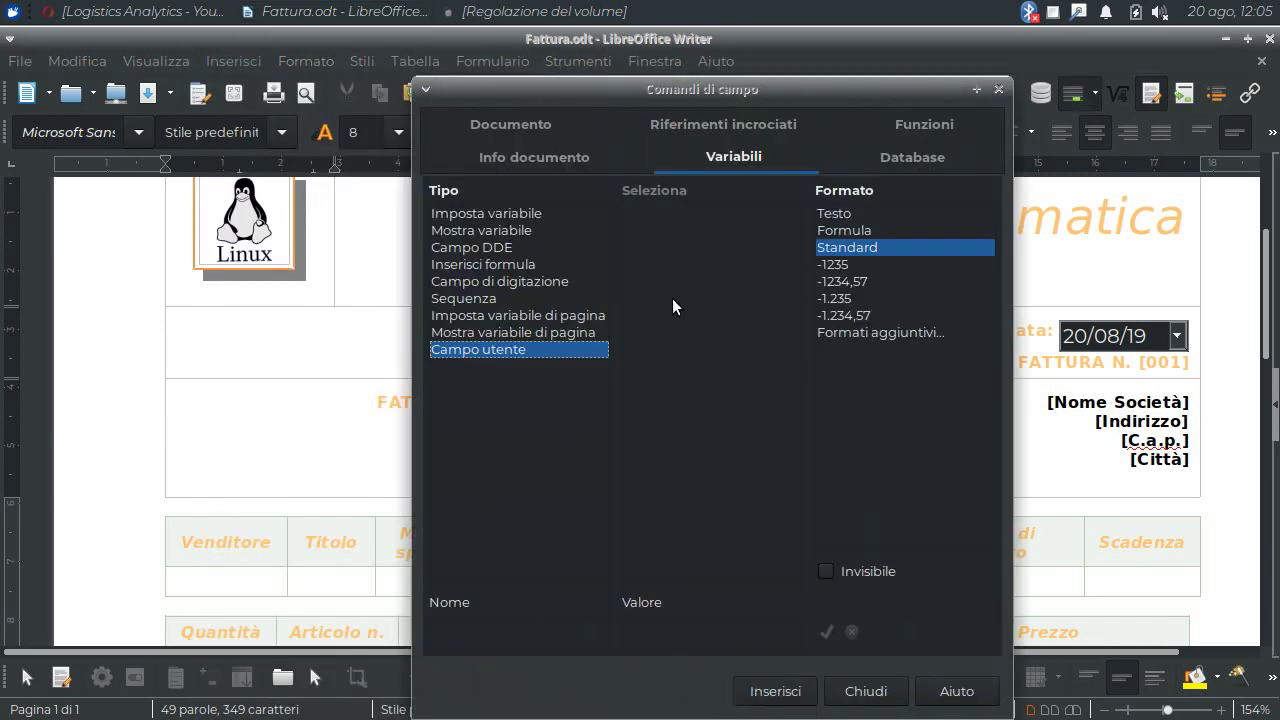
pyautogui.moveTo(727, 103); pyautogui.dragTo(411, 42)
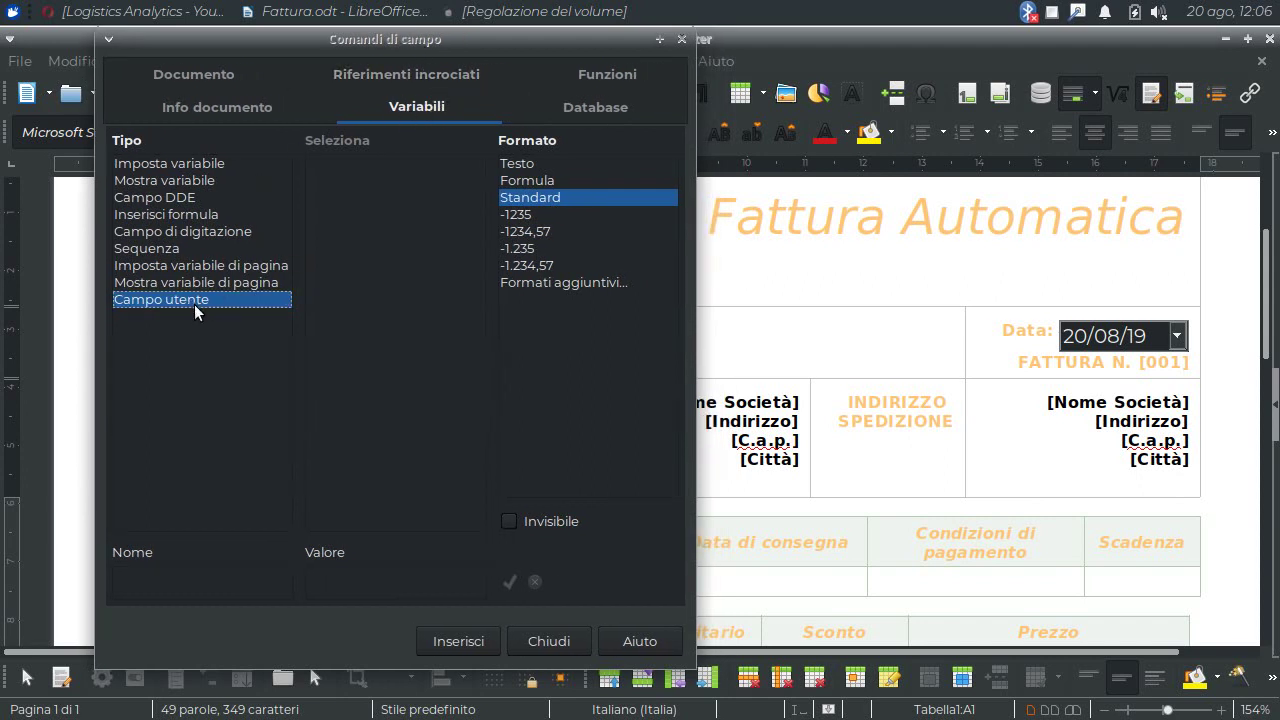
pyautogui.moveTo(397, 40); pyautogui.dragTo(345, 36)
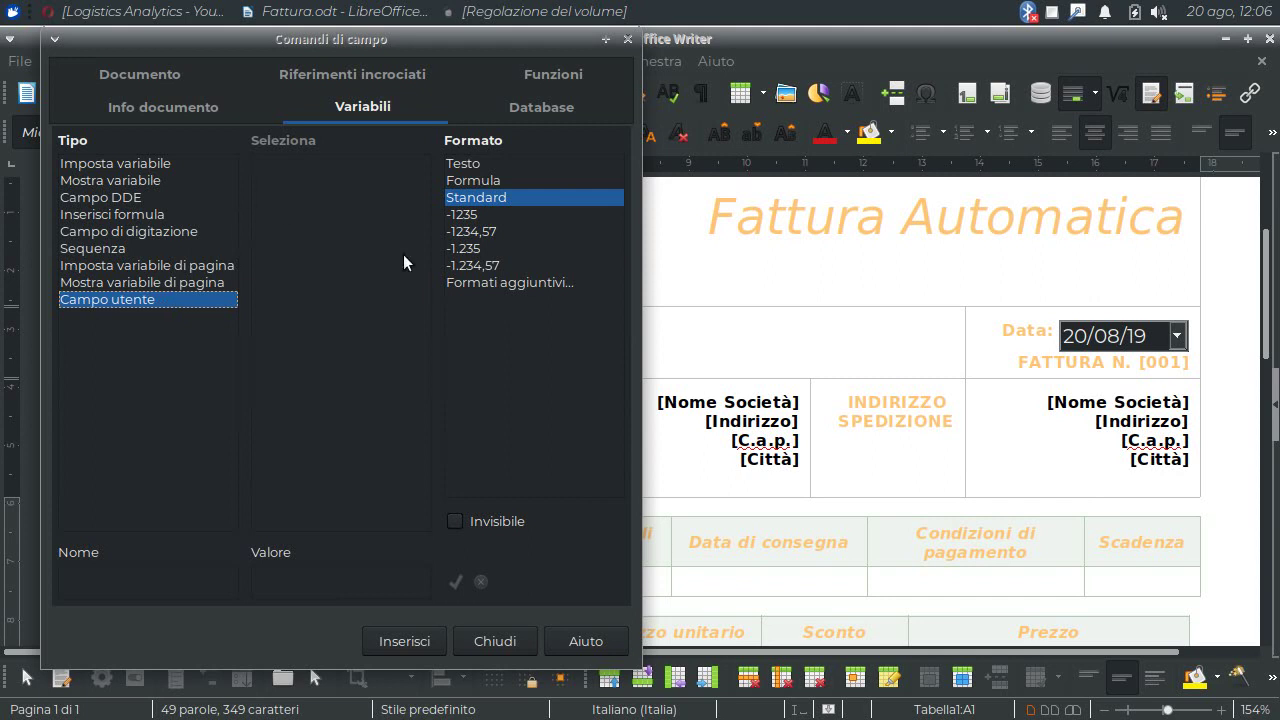
pyautogui.click(474, 164)
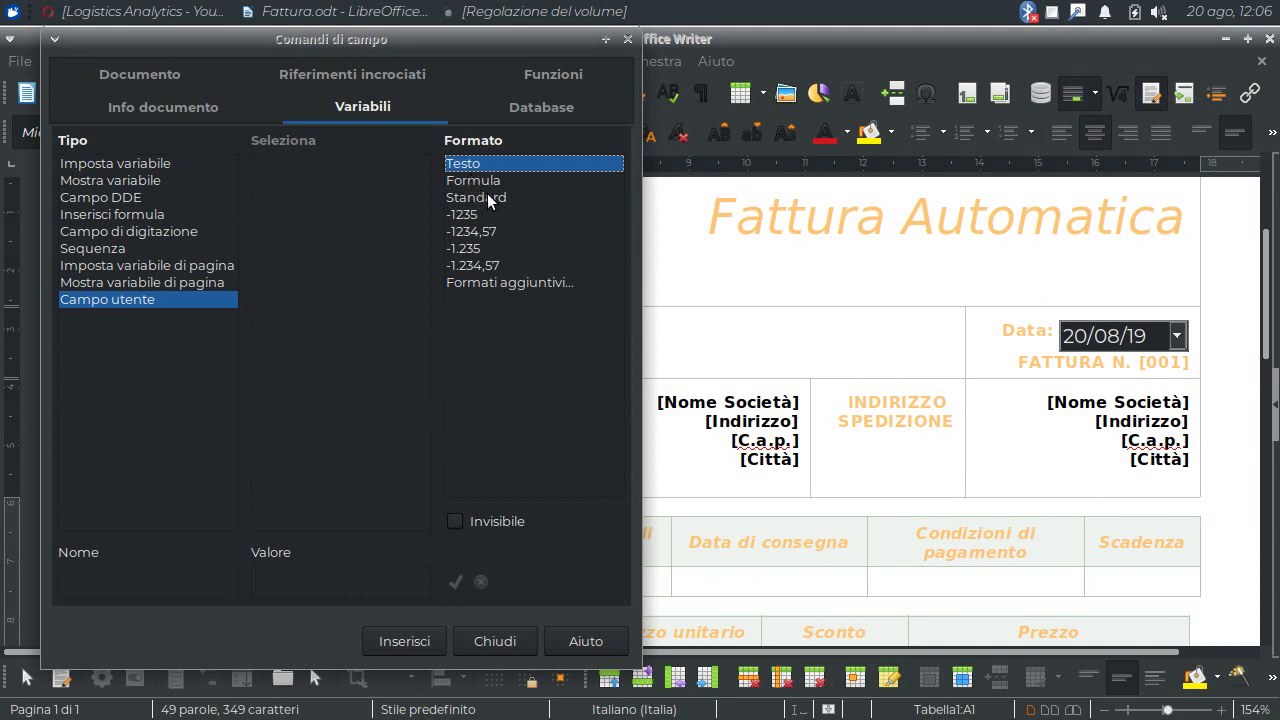
# Create the user field NomeSocietà with the value LinuxSPA
pyautogui.click(160, 584)
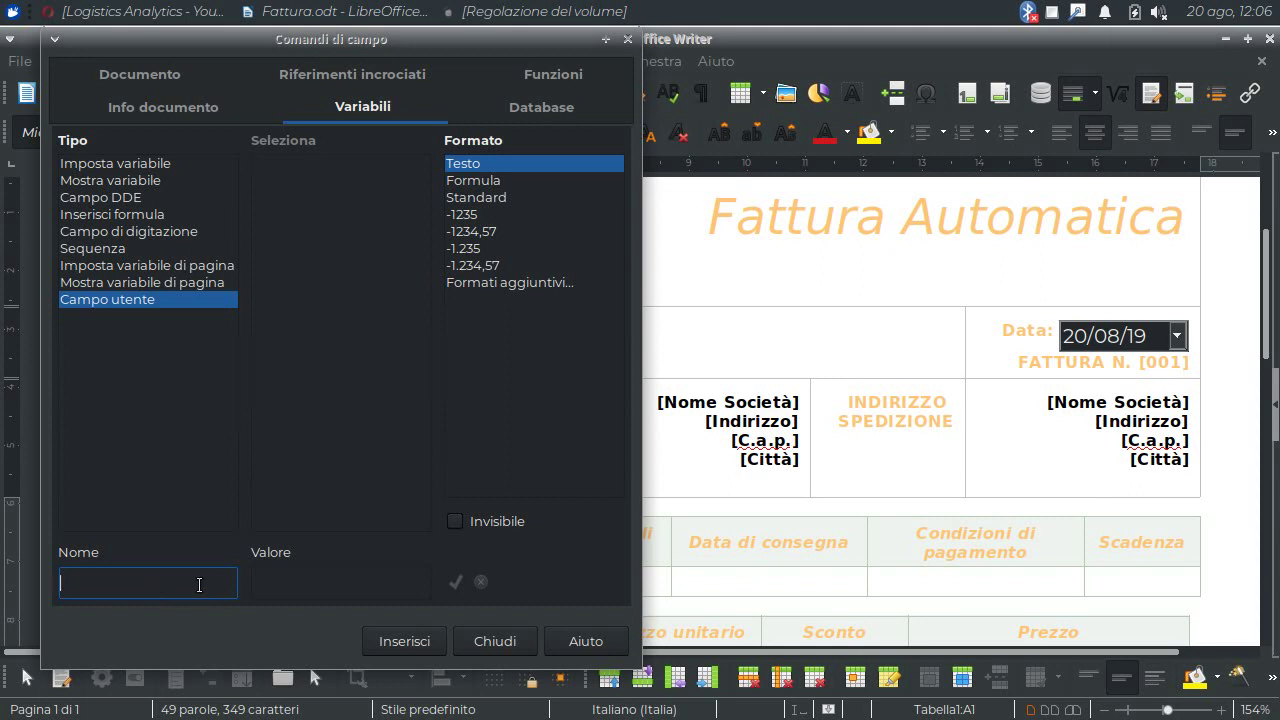
pyautogui.write('NomeSocie')
pyautogui.write('tà')
pyautogui.click(304, 577)
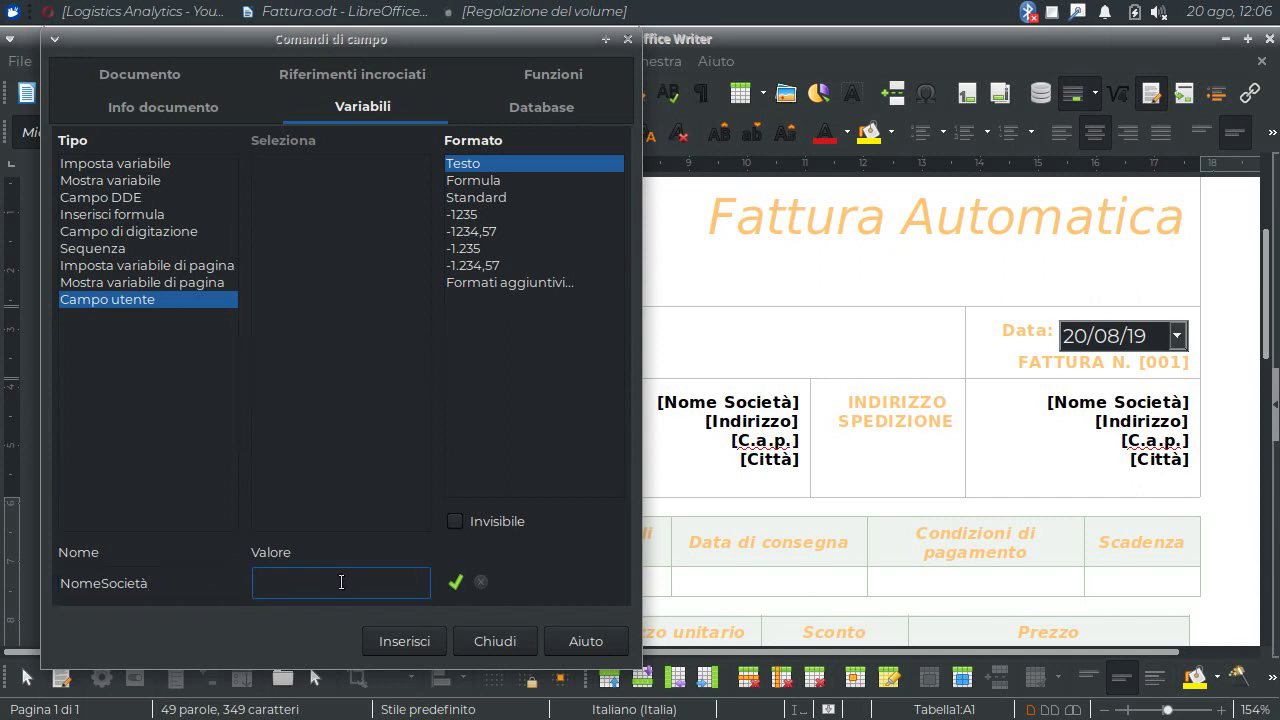
pyautogui.write('Lin')
pyautogui.write('uxSPA')
pyautogui.click(453, 583)
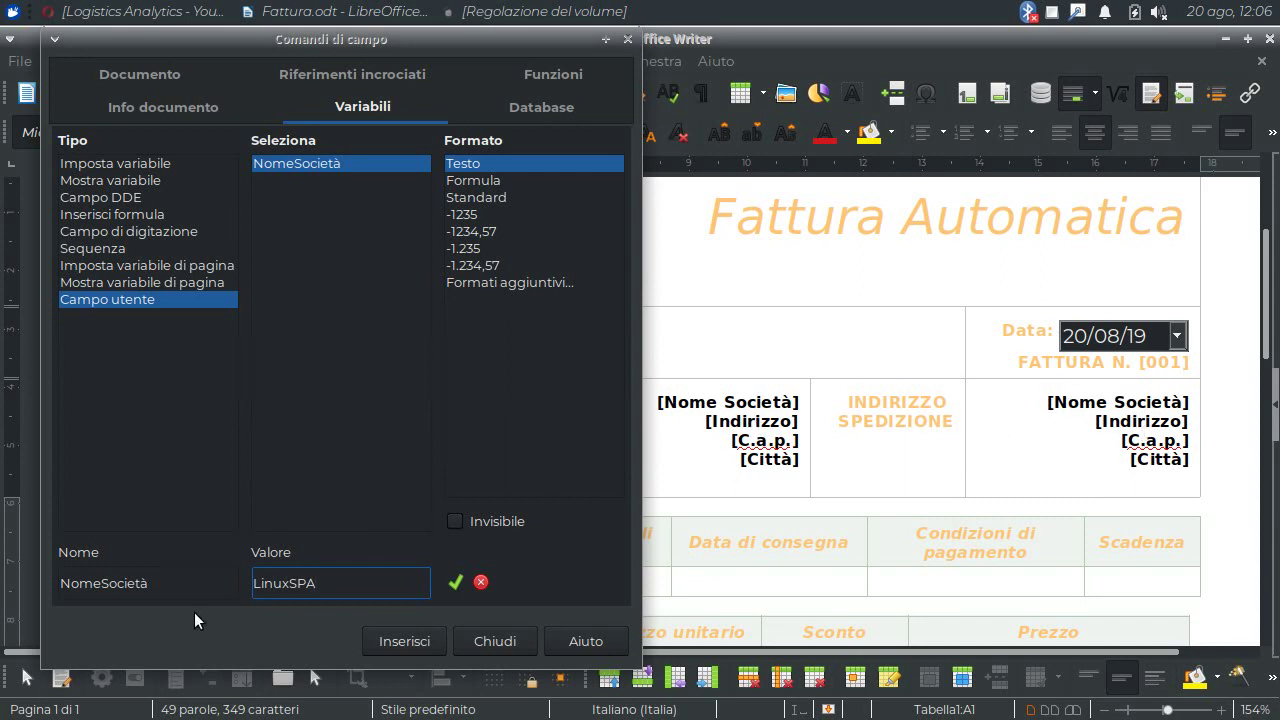
pyautogui.click(126, 577)
# Add the user field Indirizzo with the value 'Via dei Gladioli'
pyautogui.moveTo(126, 577); pyautogui.dragTo(0, 568)
pyautogui.write('Indir')
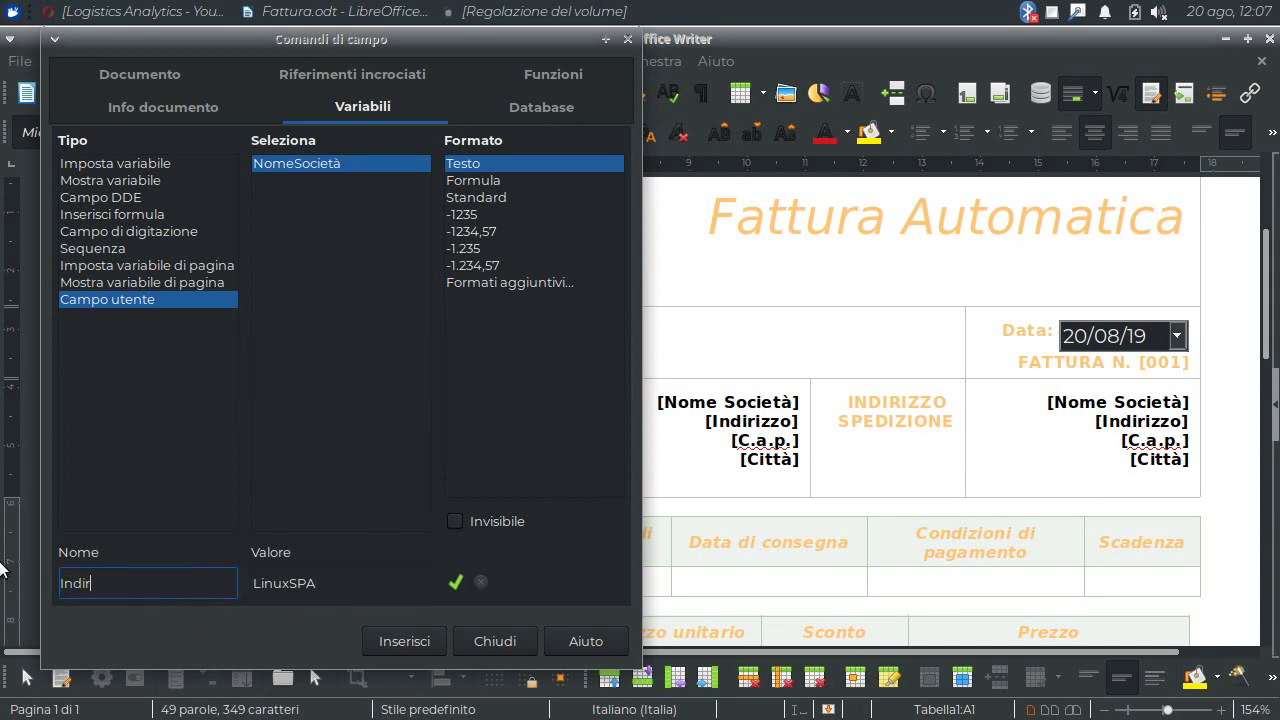
pyautogui.write('izzo')
pyautogui.press('Tab')
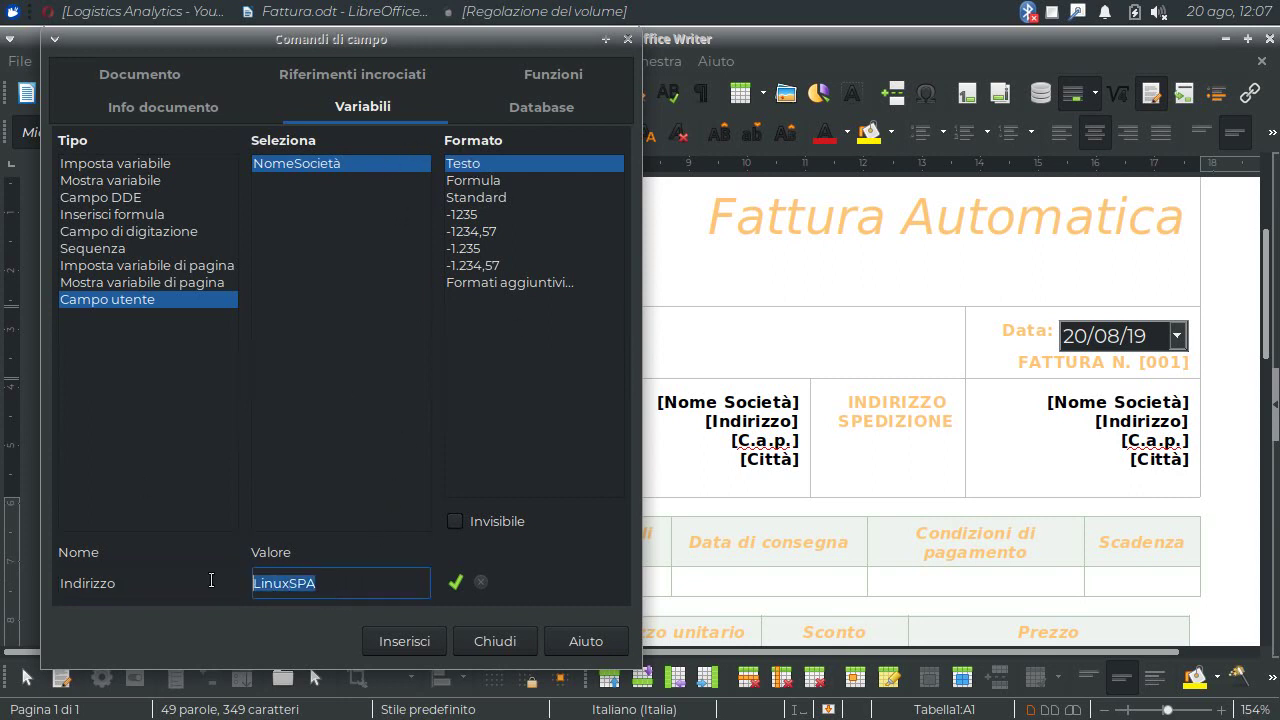
pyautogui.write('Via')
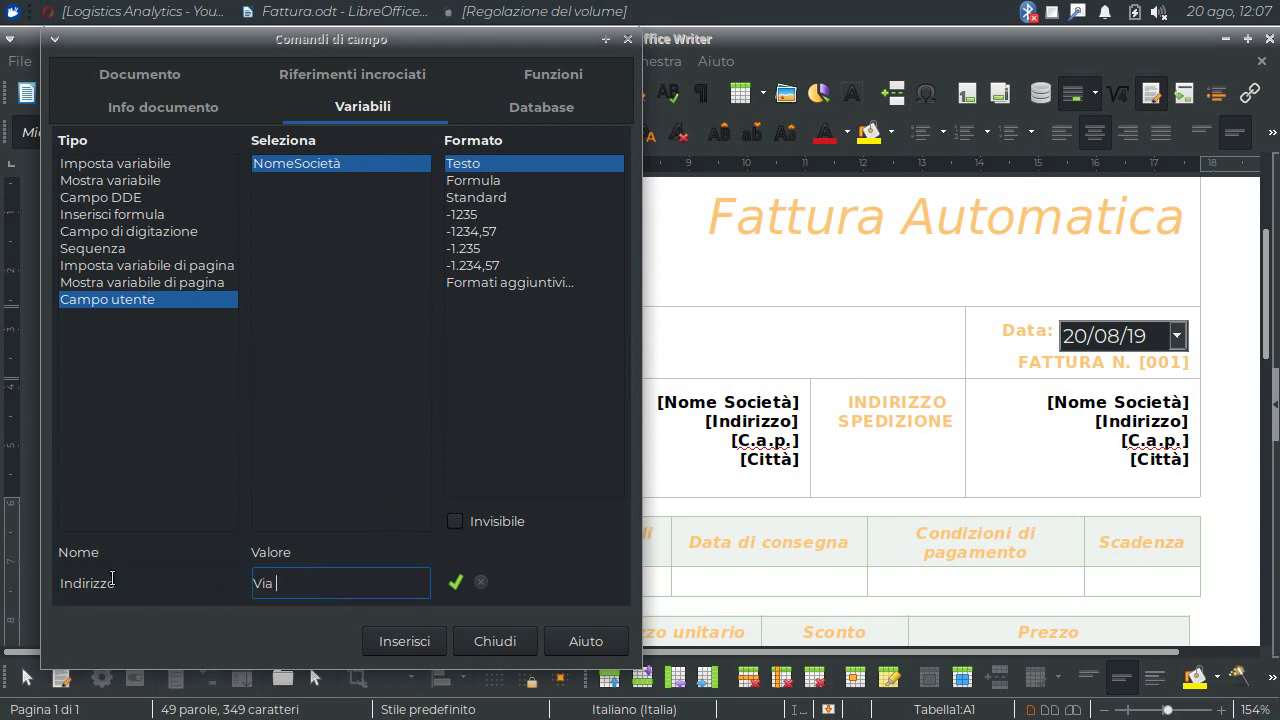
pyautogui.write(' dei')
pyautogui.write(' Gld')
pyautogui.press('BackSpace')
pyautogui.write('adiol')
pyautogui.write('i')
pyautogui.click(456, 581)
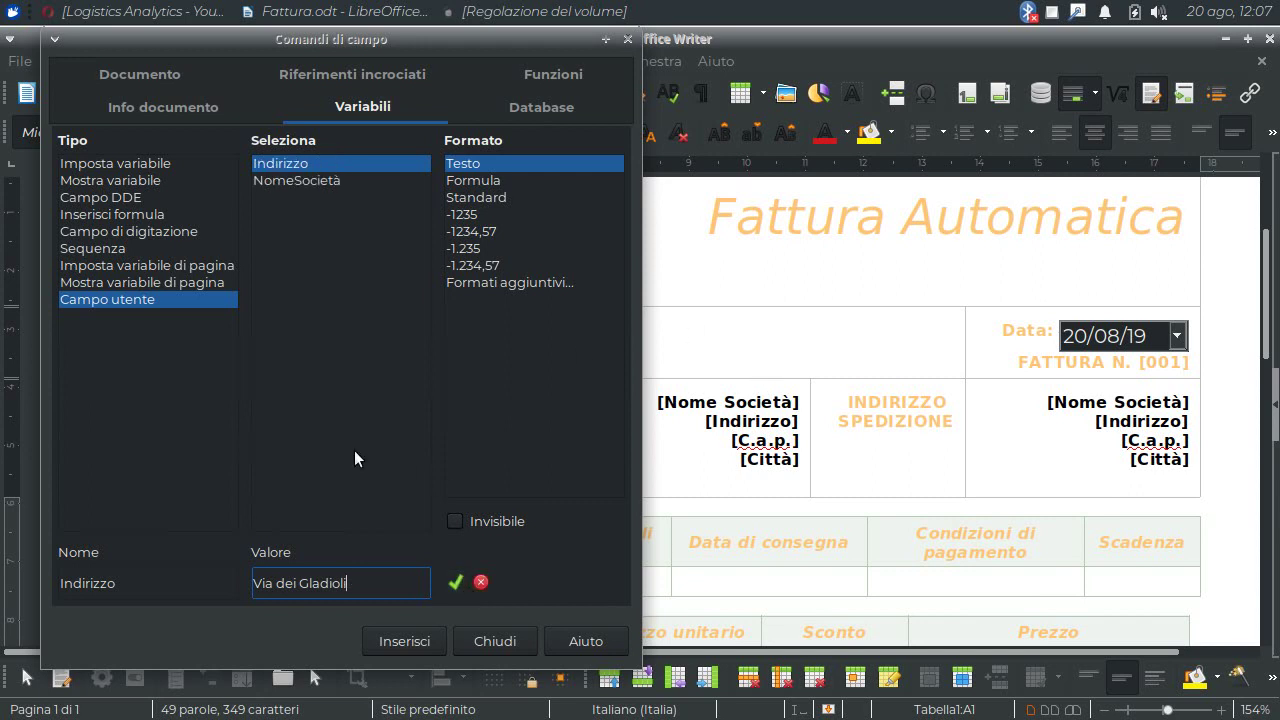
# Add the user field CAP with value 06000 in the -1235 number format
pyautogui.hotkey('shift', 'Tab')
pyautogui.write('CA')
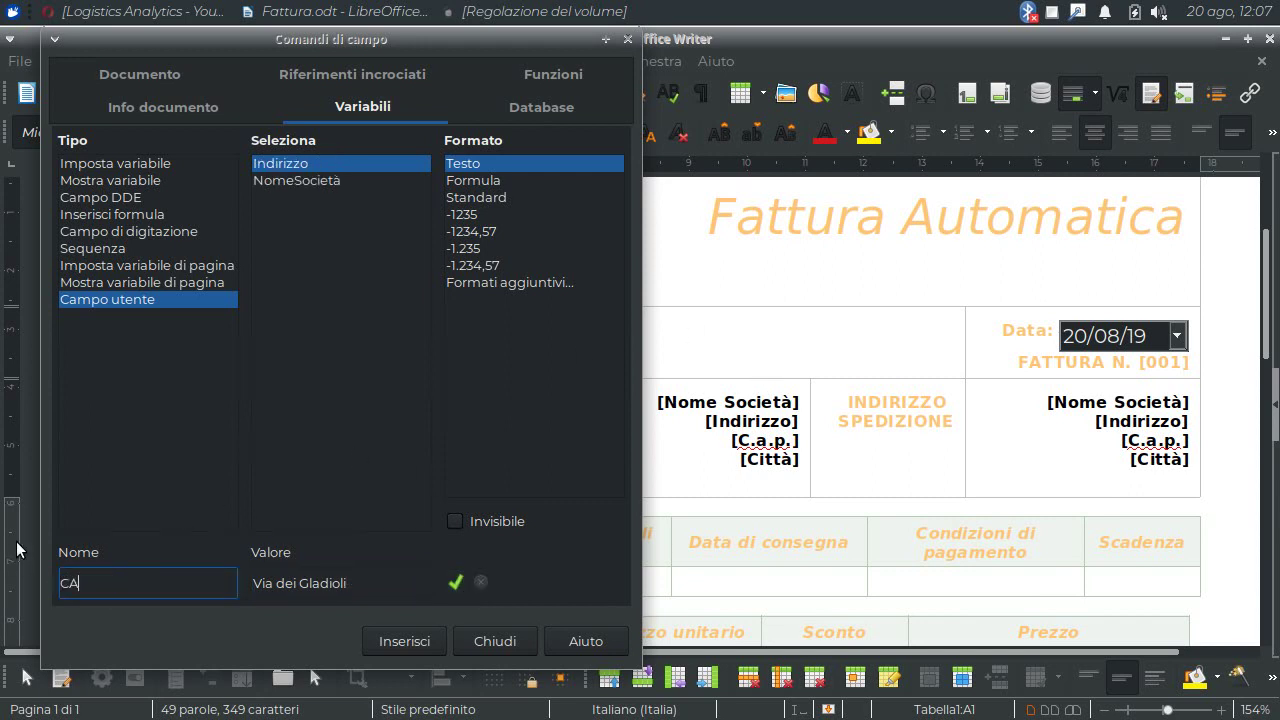
pyautogui.write('P')
pyautogui.press('Tab')
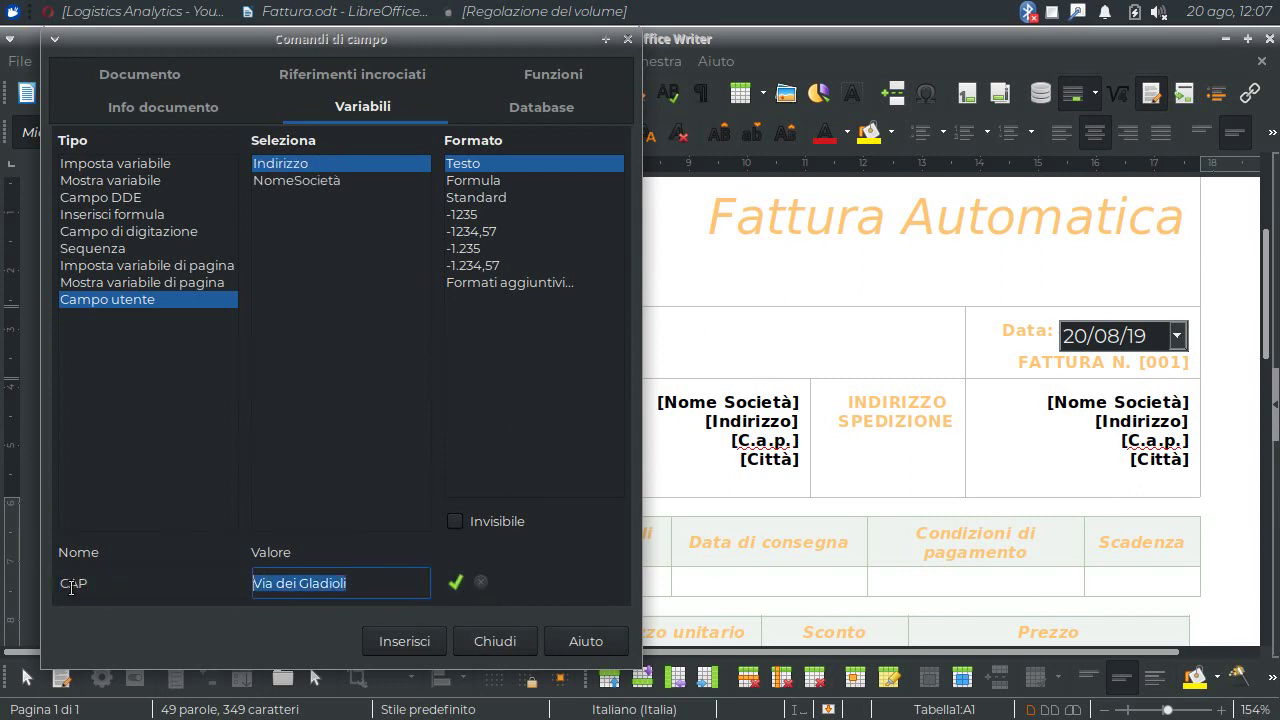
pyautogui.write('06000')
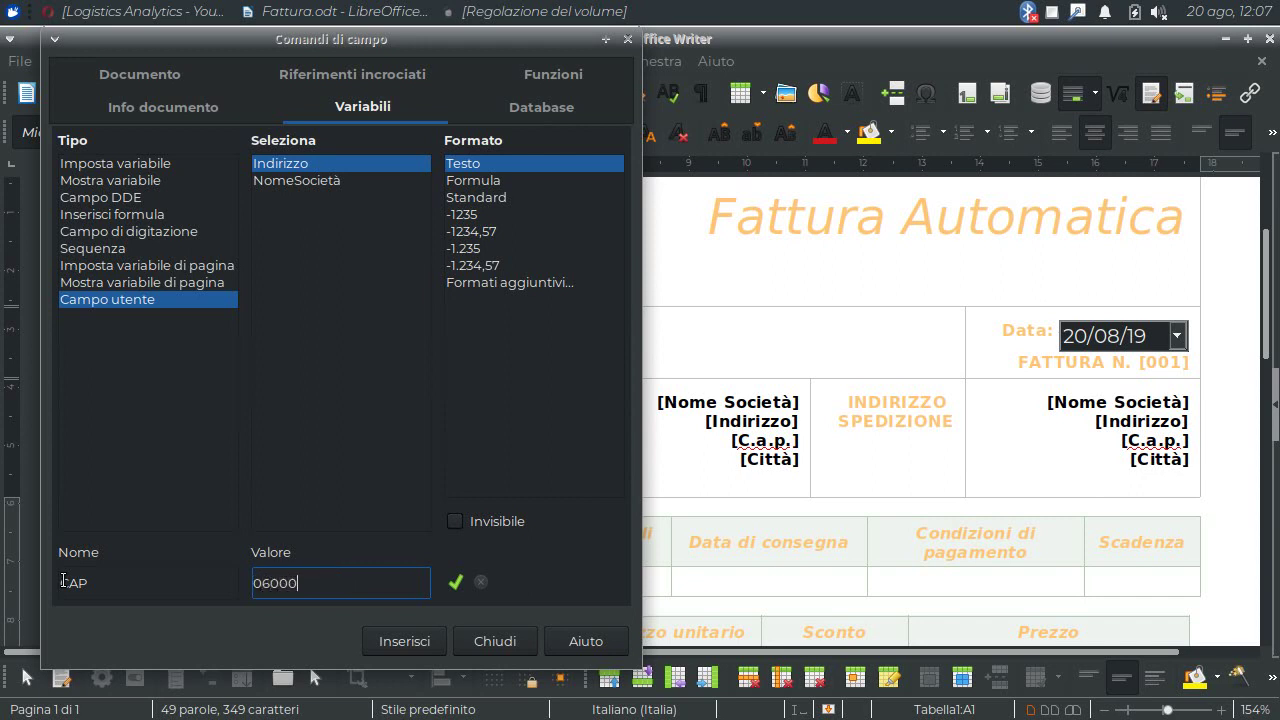
pyautogui.click(463, 215)
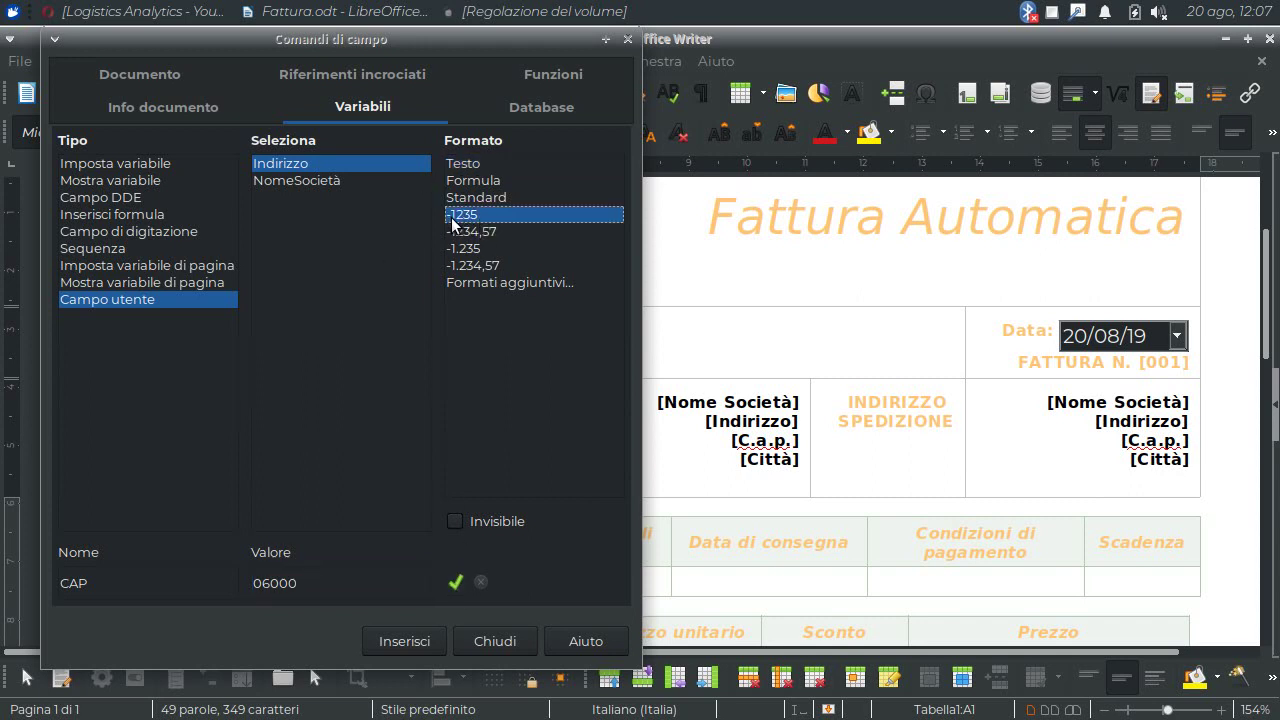
pyautogui.click(457, 581)
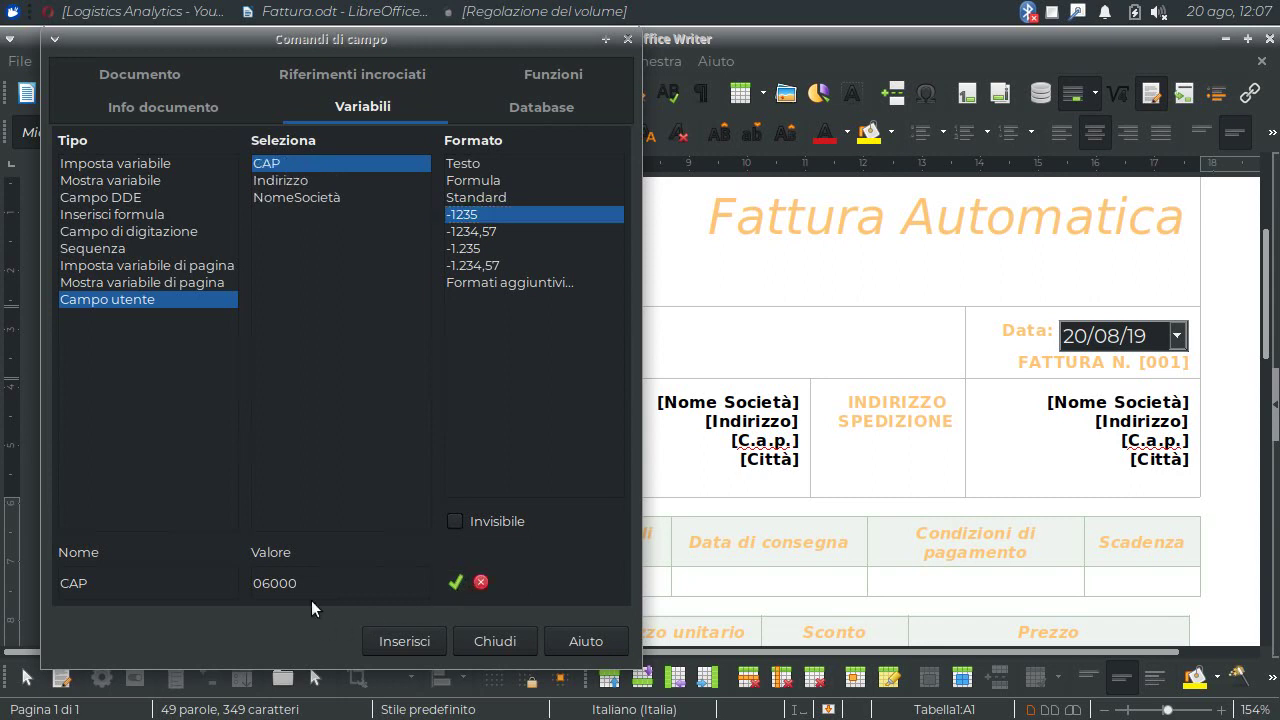
# Add the user field Città with the value Milano in Testo format
pyautogui.click(147, 574)
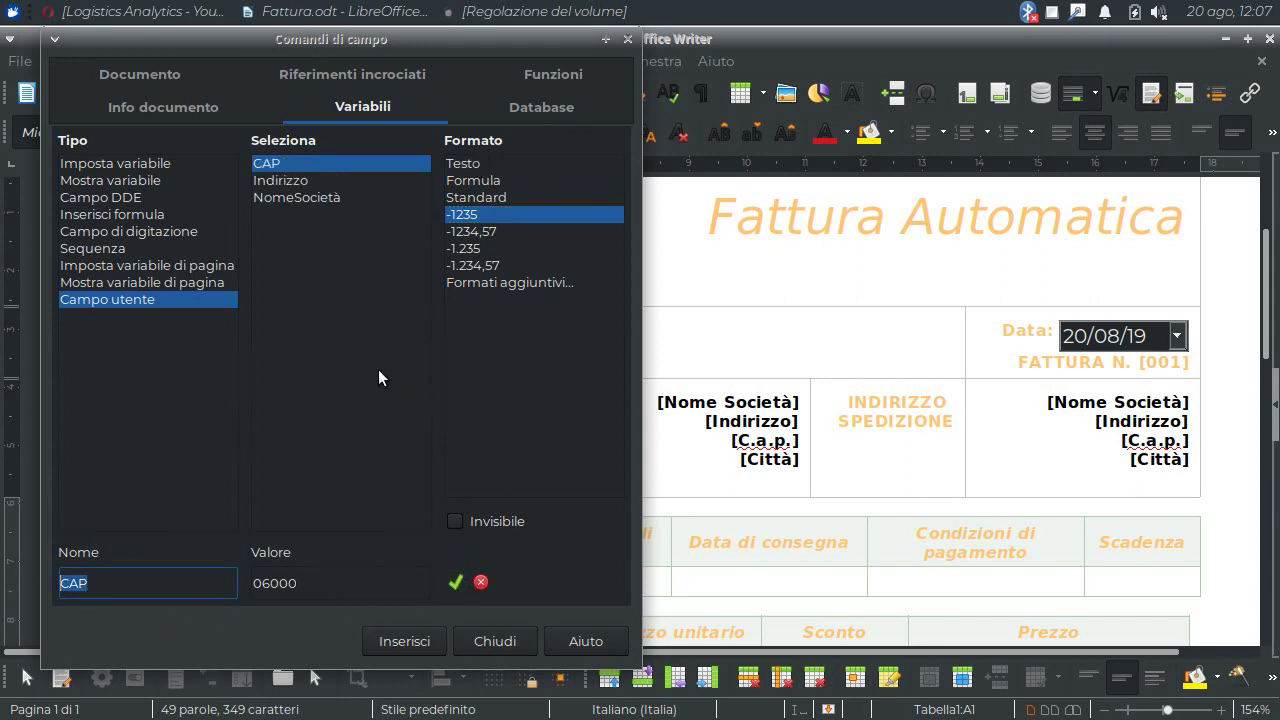
pyautogui.write('Città')
pyautogui.press('Tab')
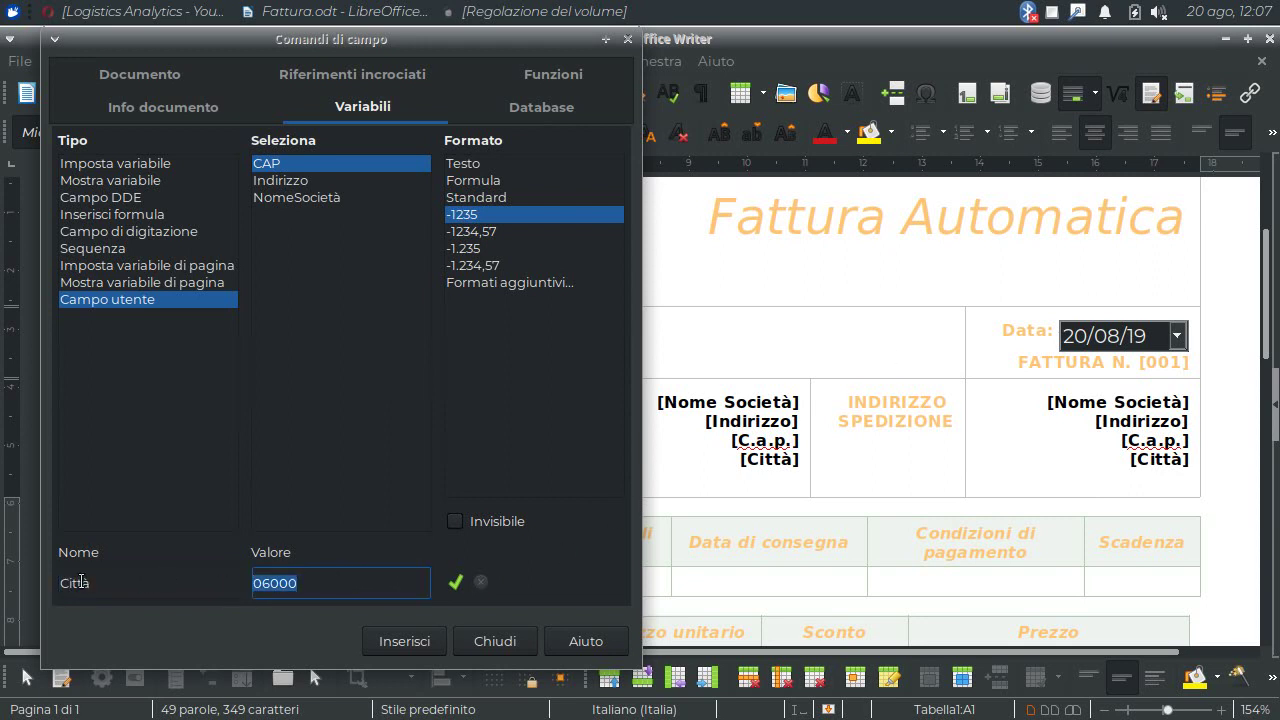
pyautogui.write('Milano')
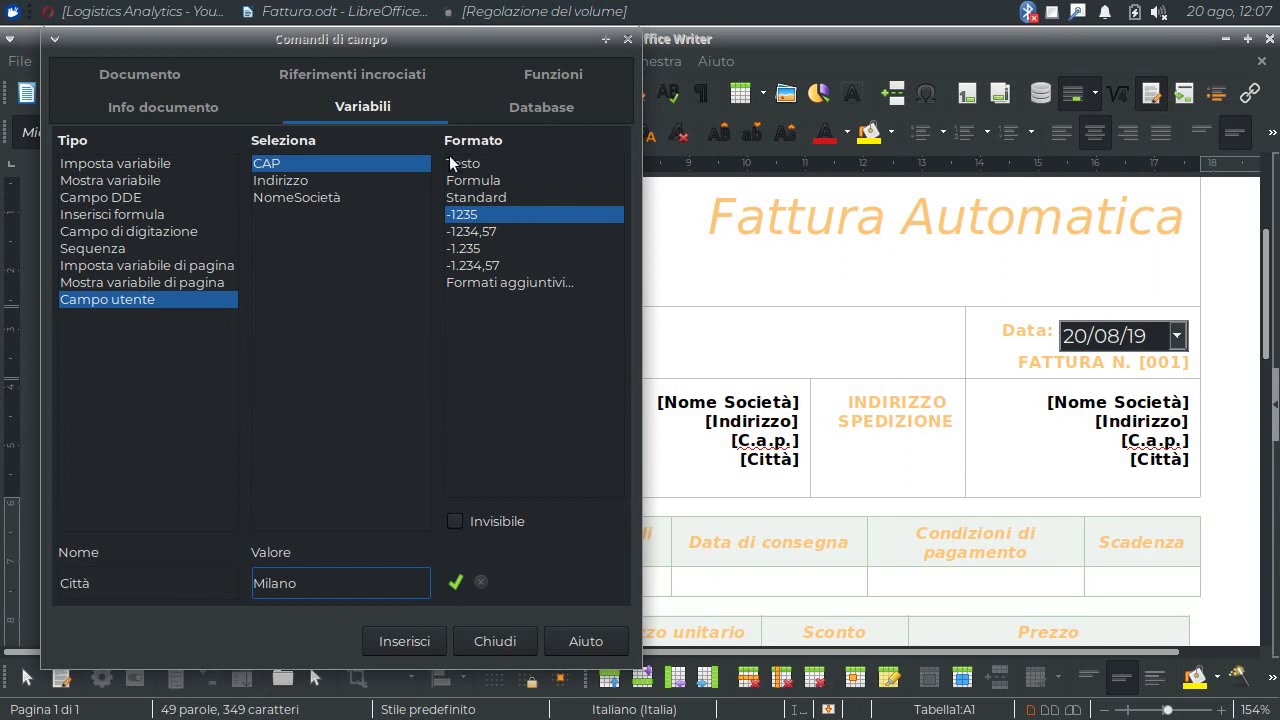
pyautogui.click(460, 163)
pyautogui.click(455, 582)
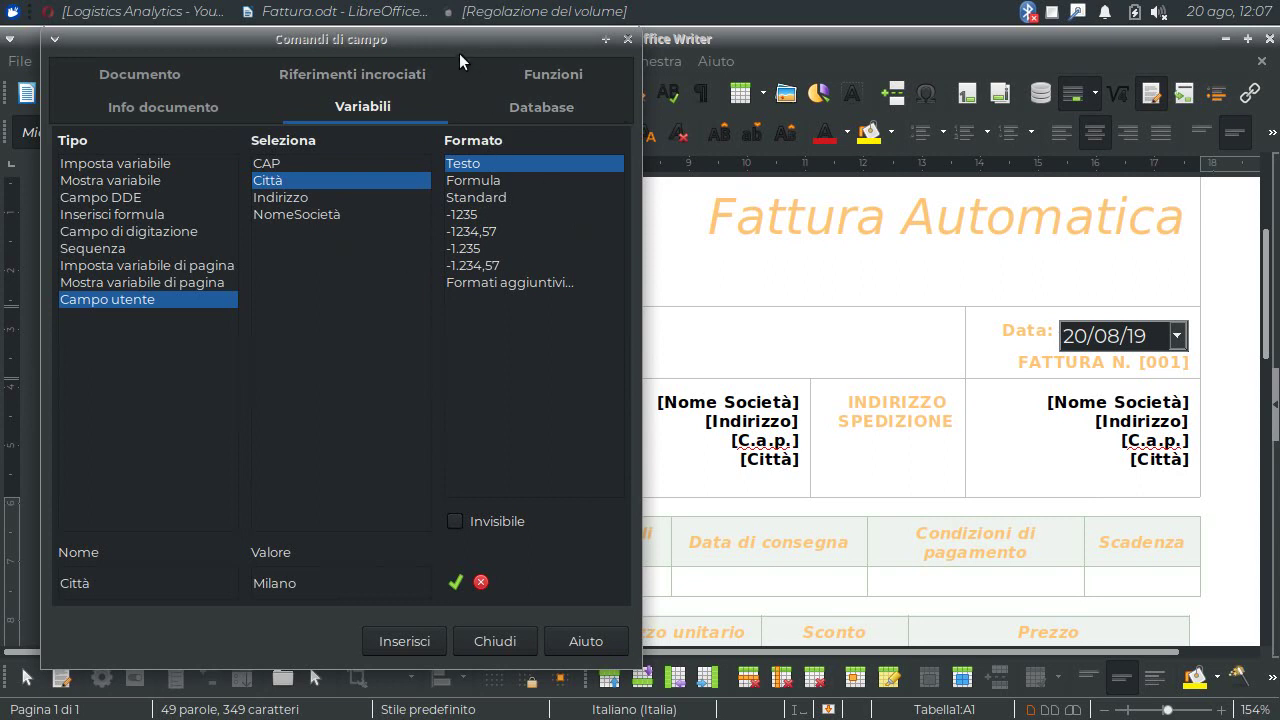
# Replace both [Nome Società] placeholders with the NomeSocietà field showing LinuxSPA
pyautogui.press('Tab')
pyautogui.click(726, 401)
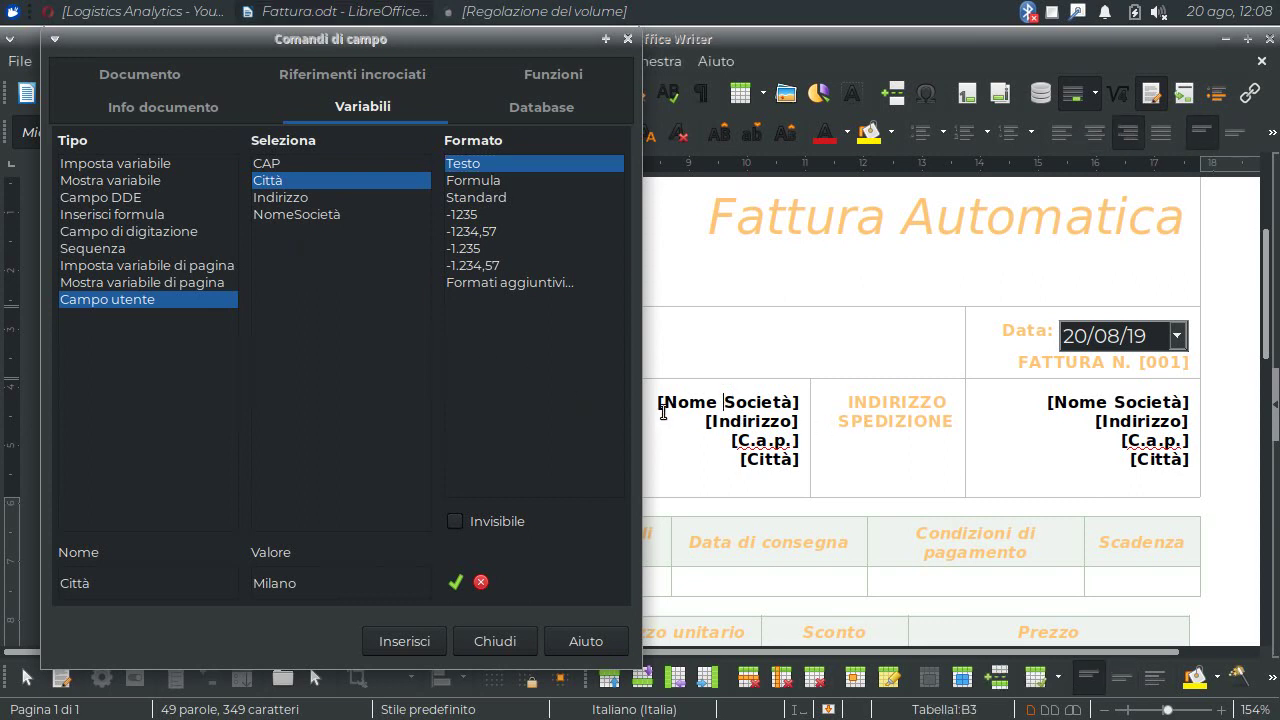
pyautogui.moveTo(658, 403); pyautogui.dragTo(799, 401)
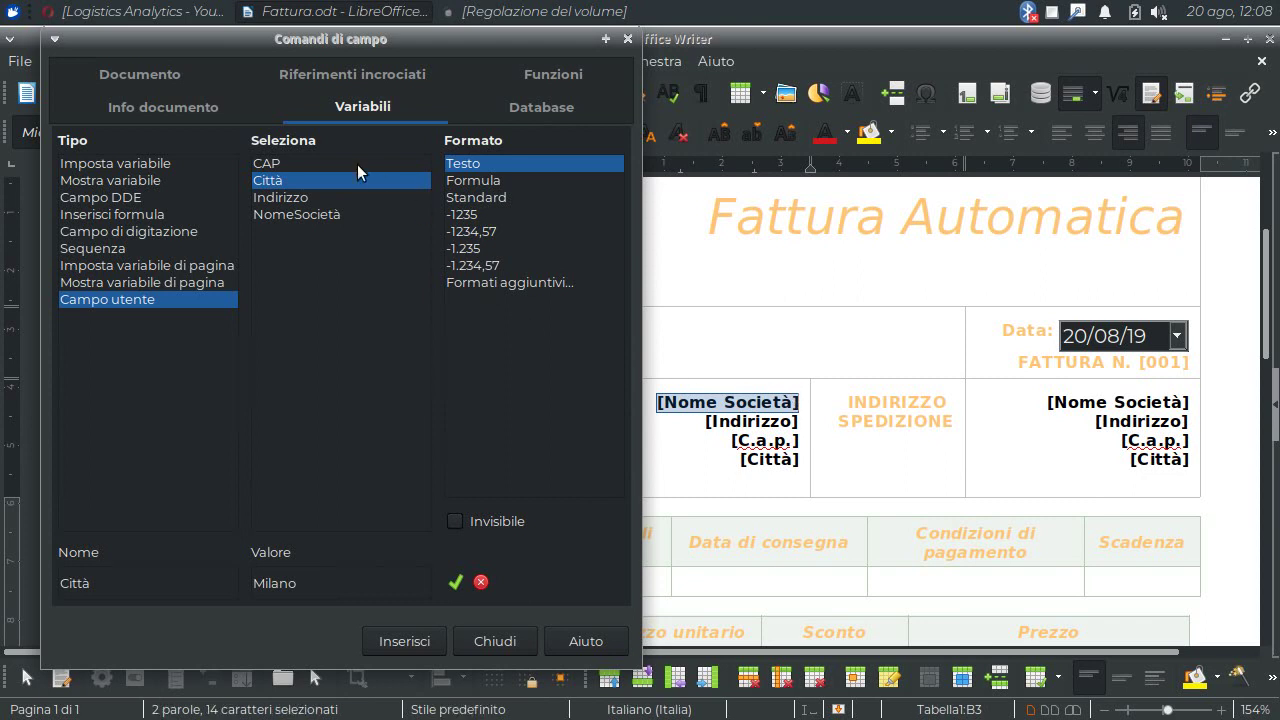
pyautogui.click(286, 216)
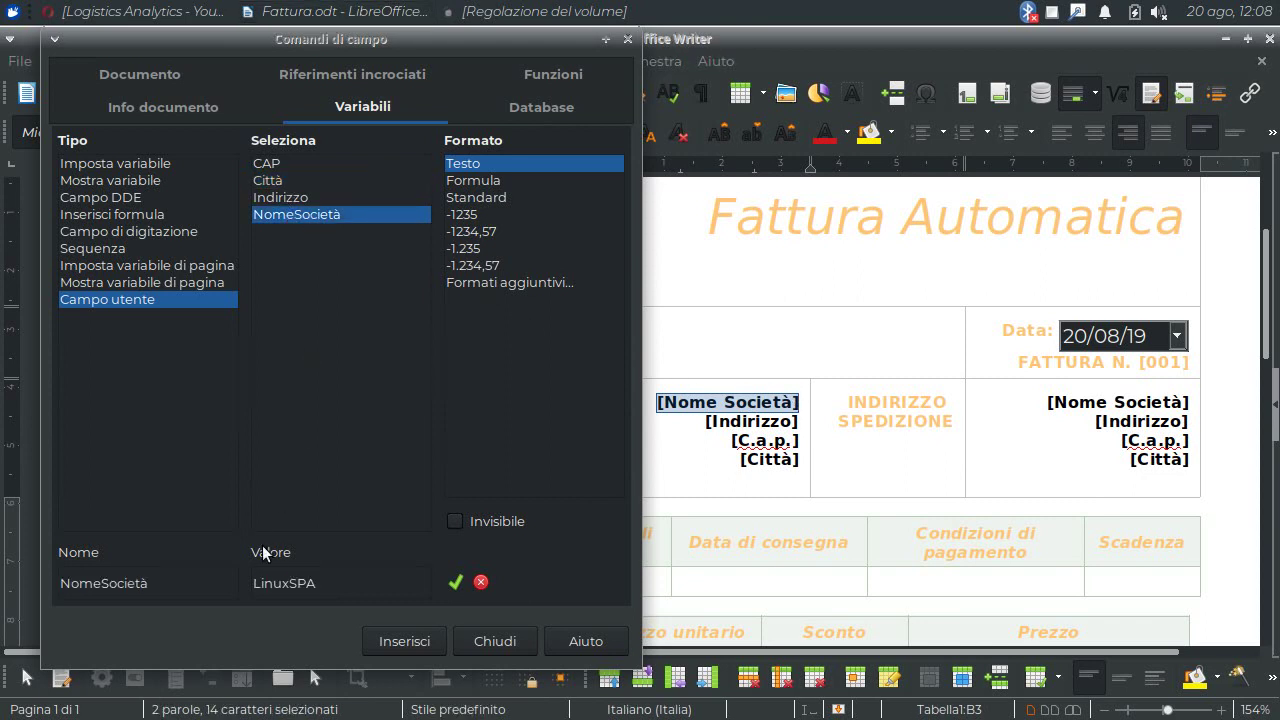
pyautogui.click(399, 641)
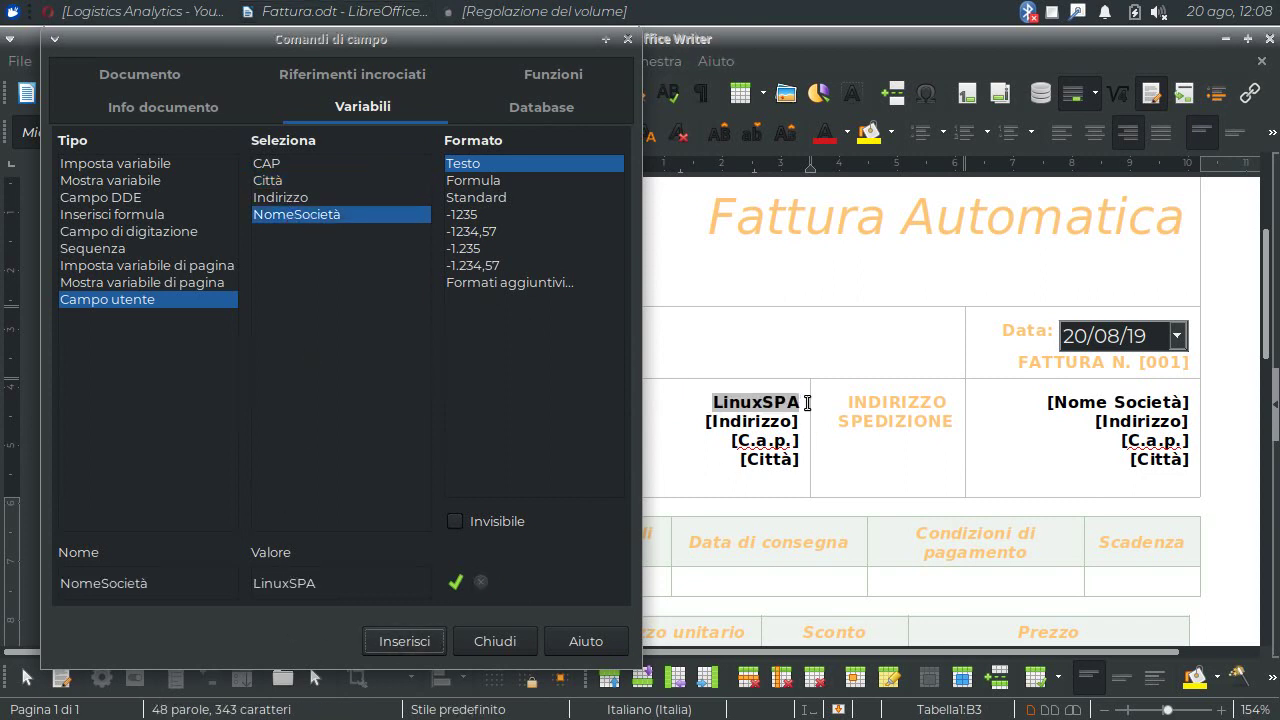
pyautogui.moveTo(1048, 402); pyautogui.dragTo(1189, 402)
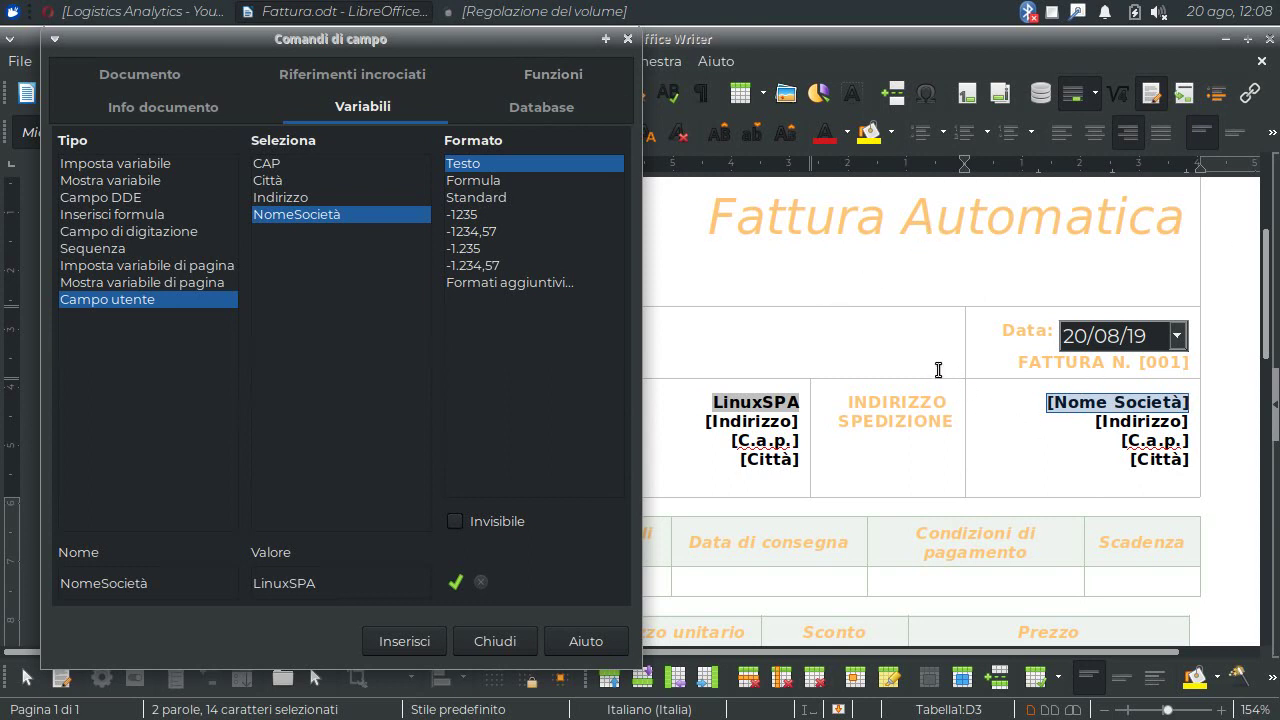
pyautogui.click(417, 640)
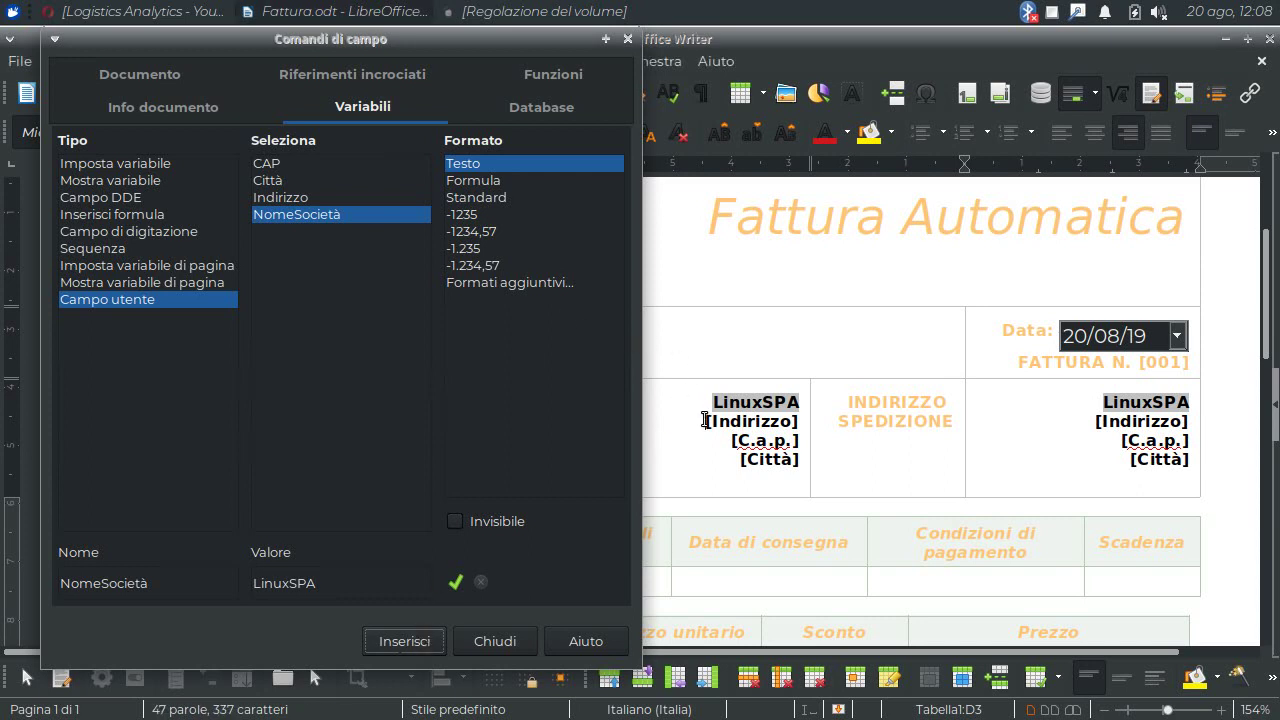
# Replace both [Indirizzo] placeholders with the Indirizzo field showing Via dei Gladioli
pyautogui.moveTo(699, 426); pyautogui.dragTo(800, 421)
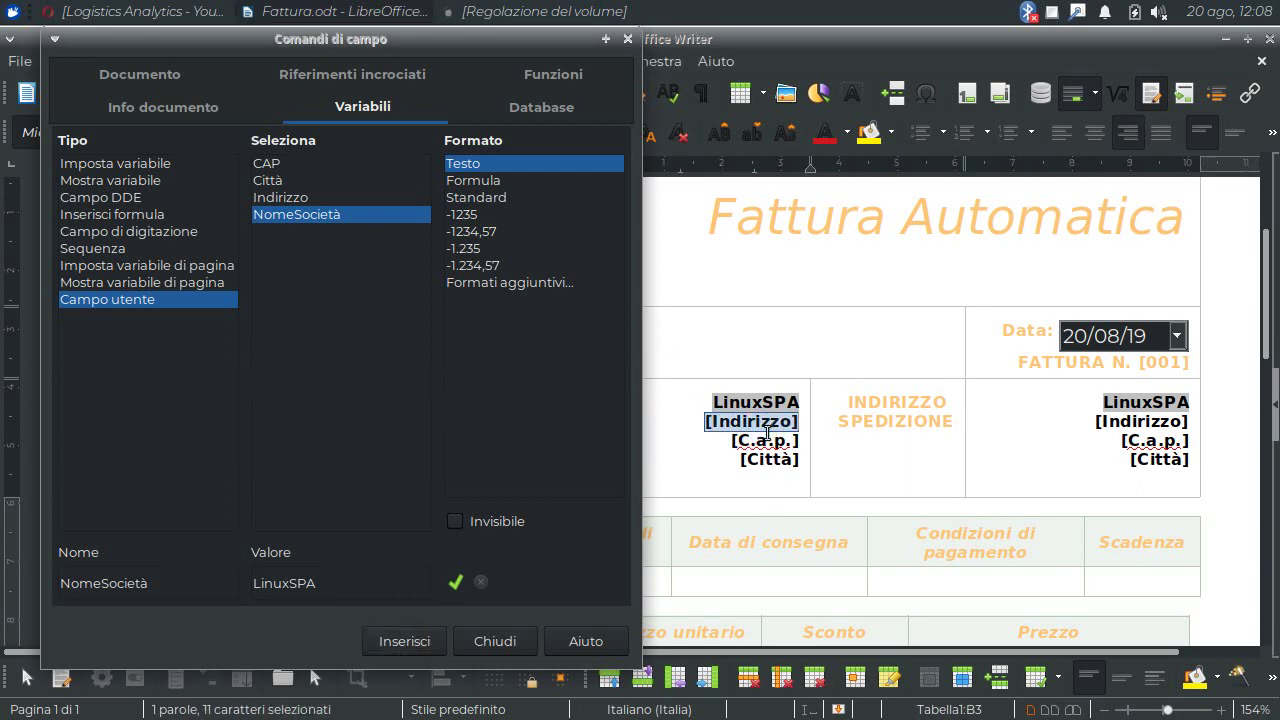
pyautogui.click(288, 198)
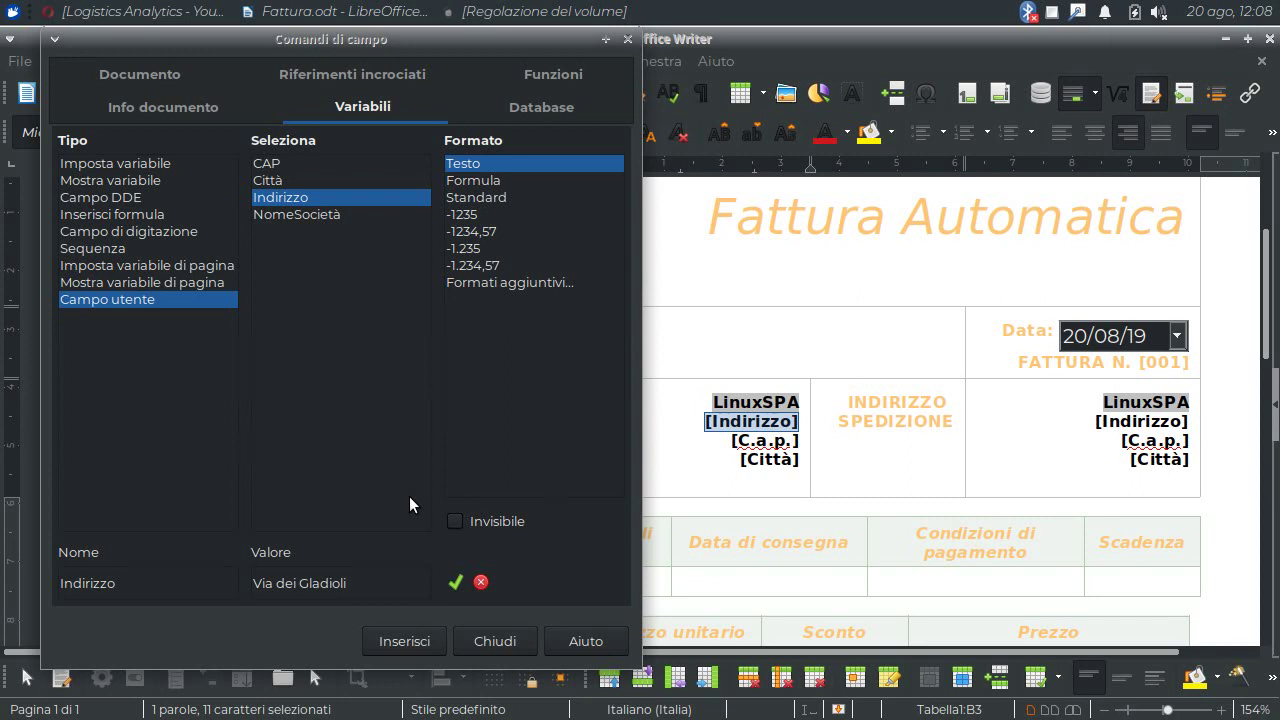
pyautogui.click(405, 640)
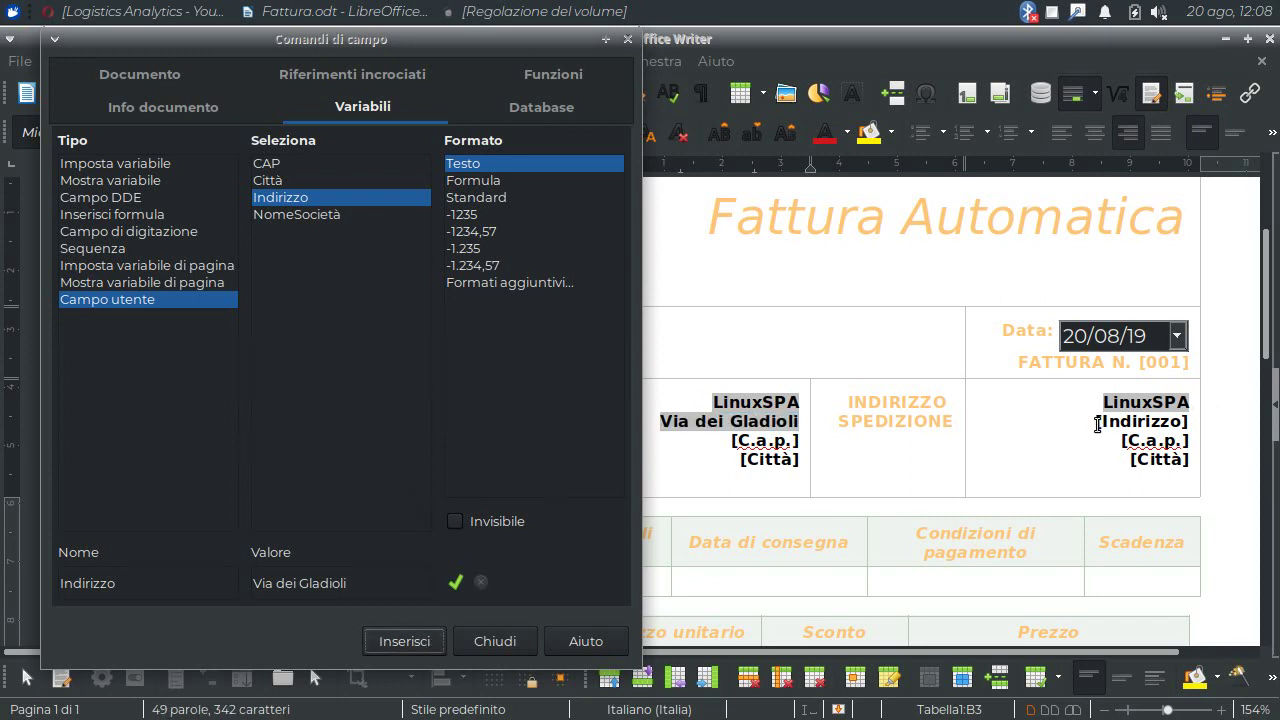
pyautogui.moveTo(1096, 422); pyautogui.dragTo(1189, 422)
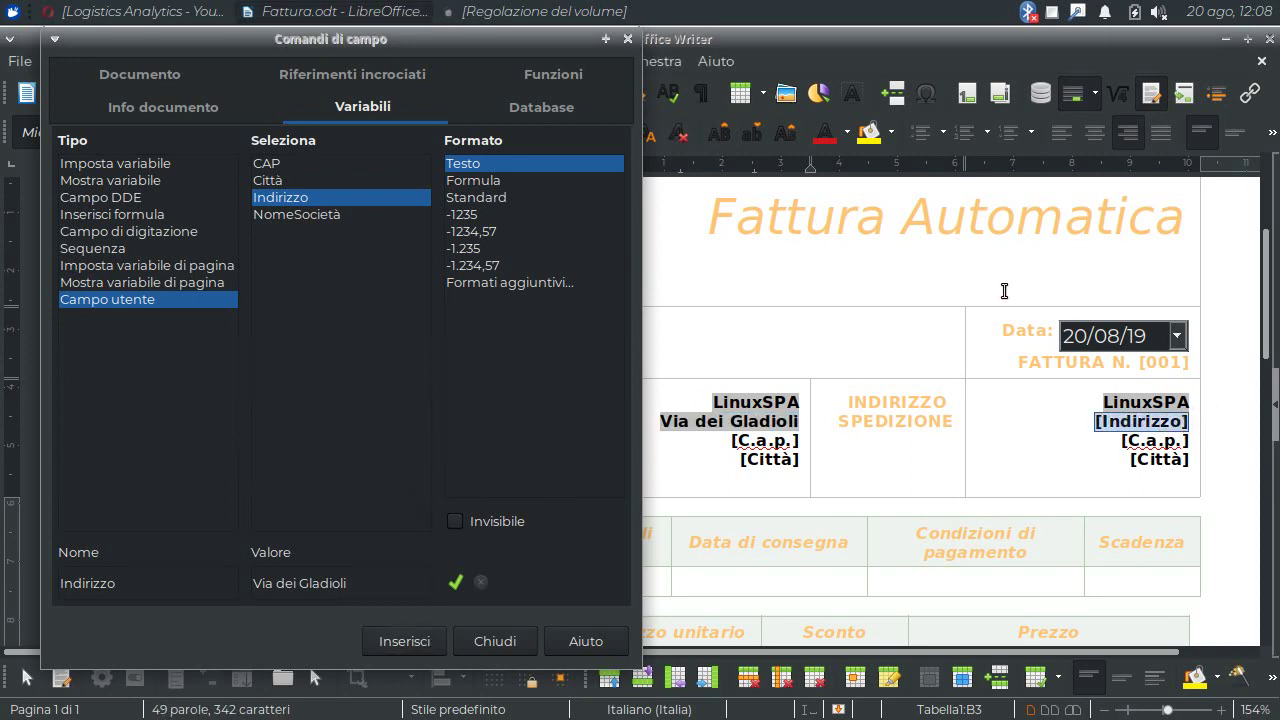
pyautogui.click(407, 640)
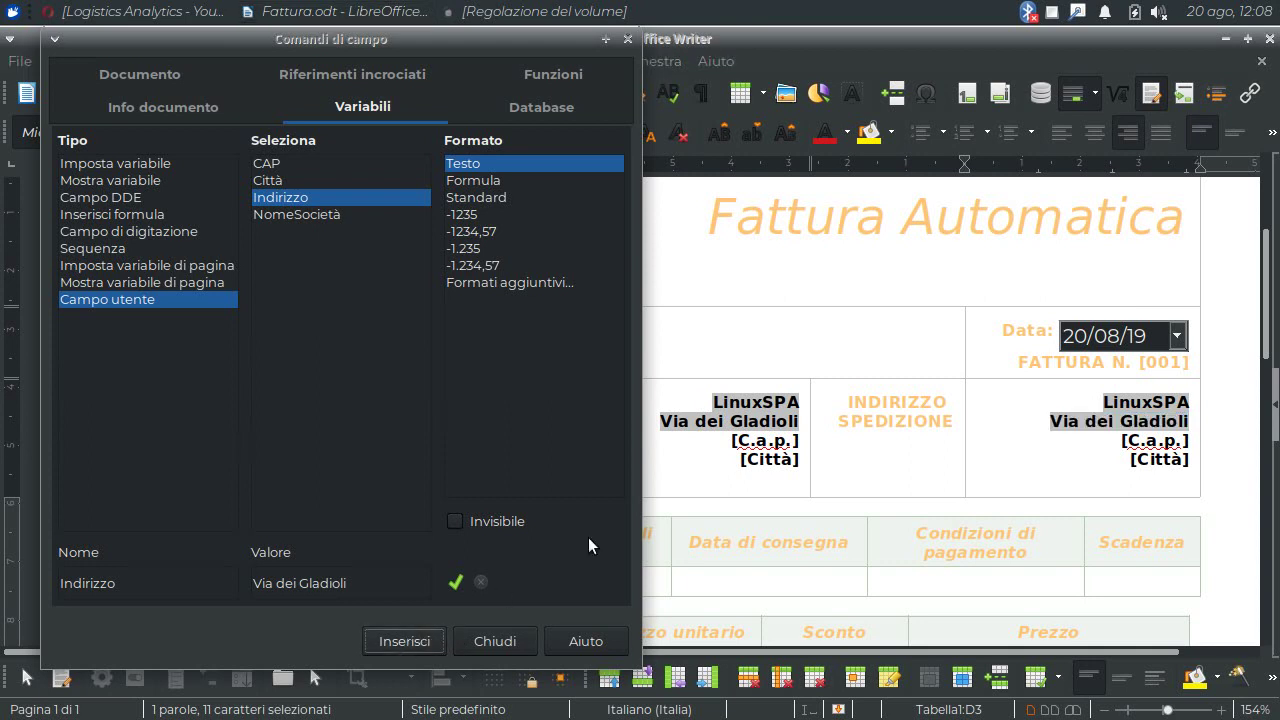
# Replace both [C.a.p.] placeholders with the CAP field showing 6000
pyautogui.moveTo(733, 440); pyautogui.dragTo(801, 441)
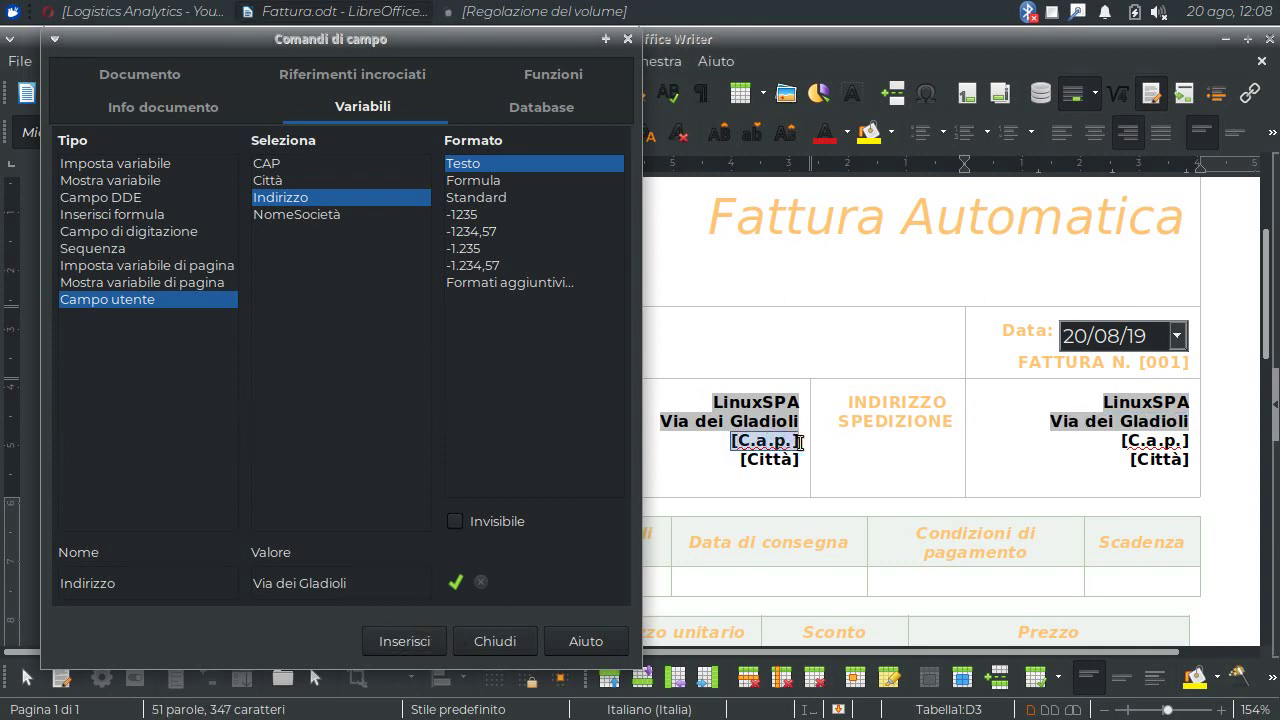
pyautogui.click(278, 164)
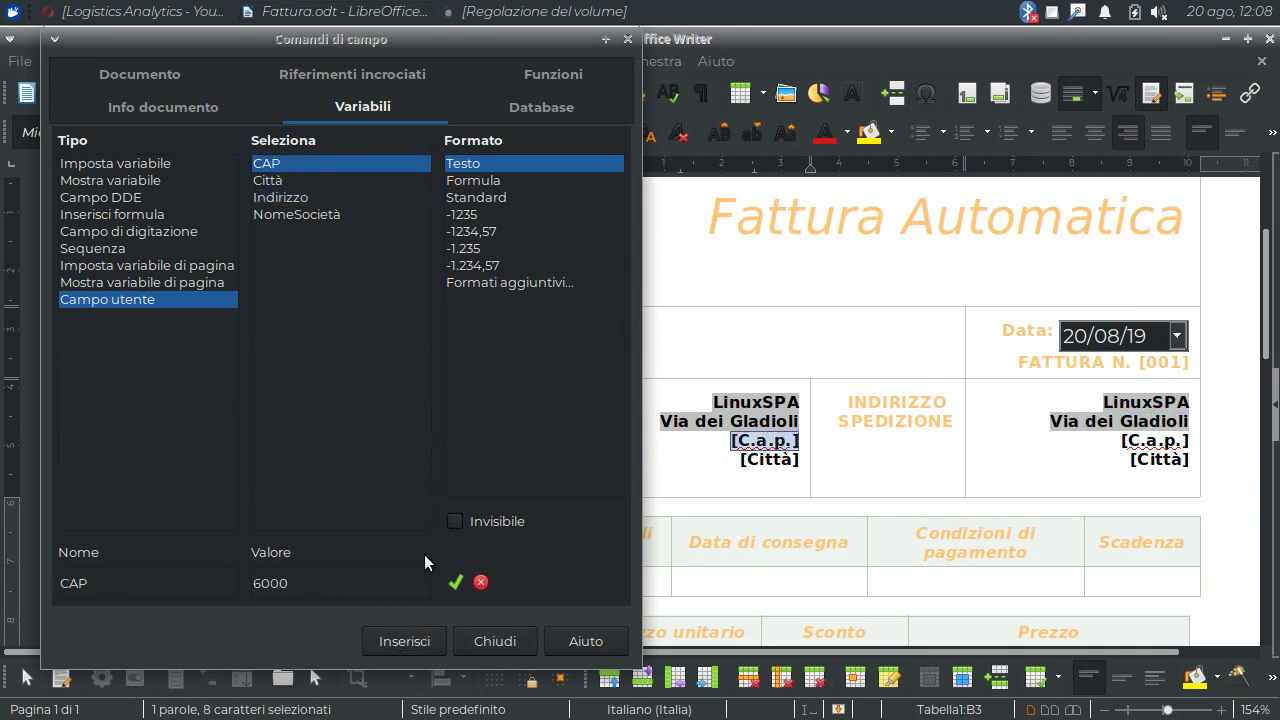
pyautogui.click(413, 638)
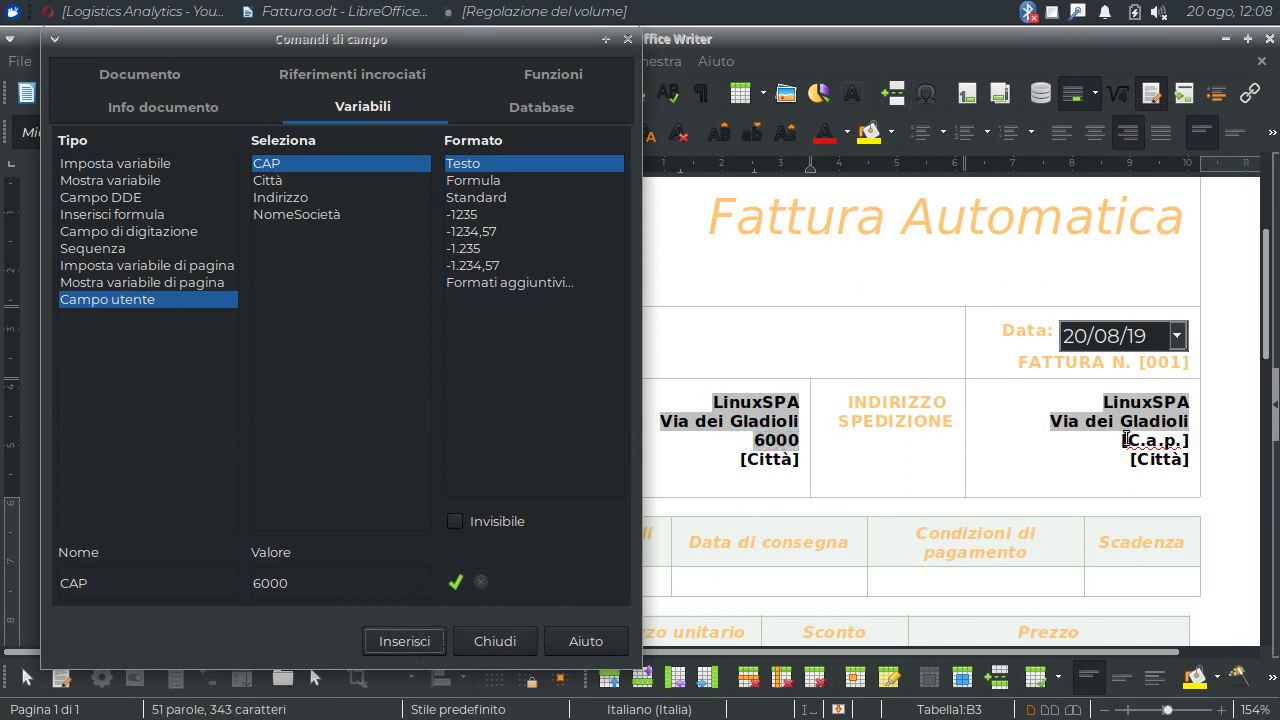
pyautogui.moveTo(1124, 440); pyautogui.dragTo(1192, 441)
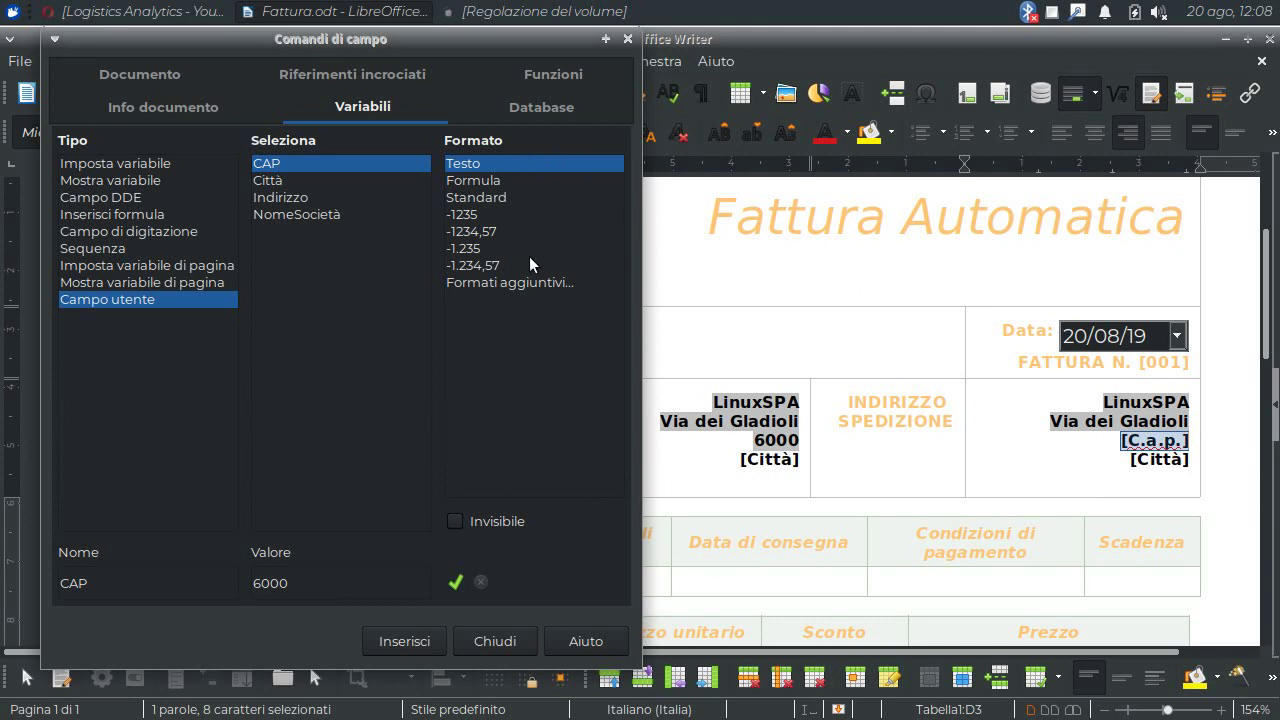
pyautogui.click(401, 633)
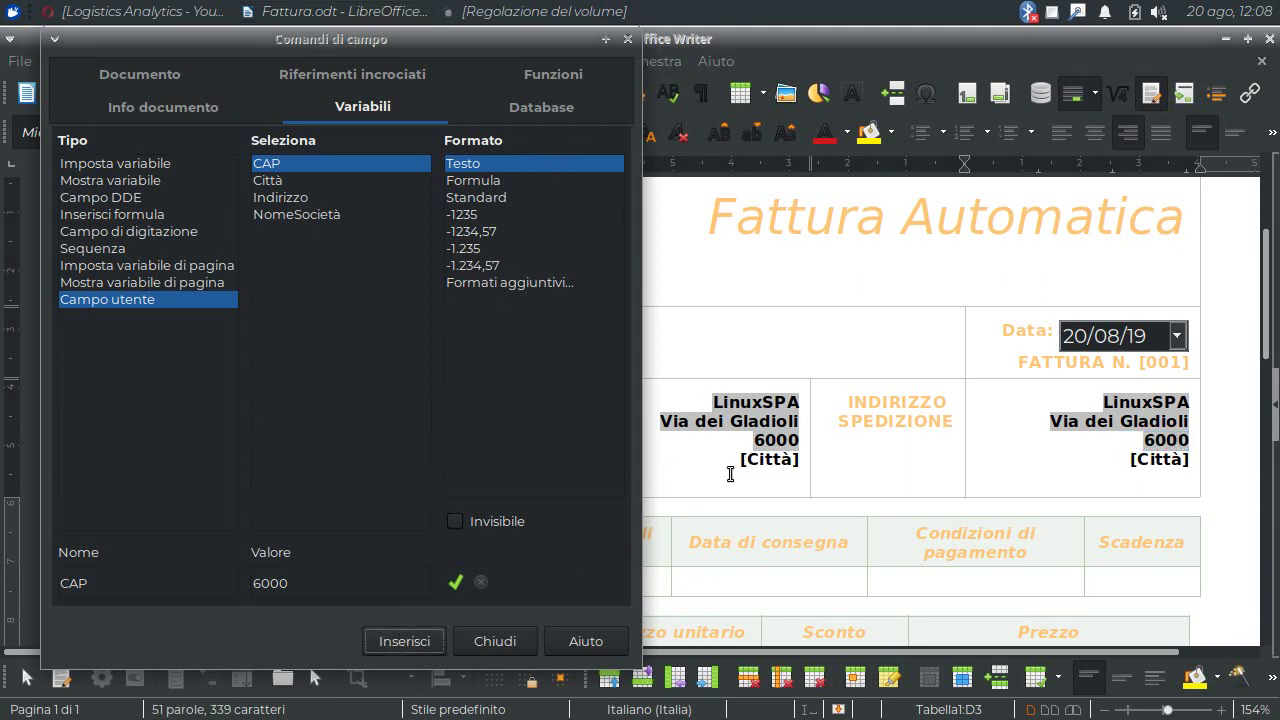
# Replace both [Città] placeholders with the Città field showing Milano, then close the dialog
pyautogui.moveTo(743, 458); pyautogui.dragTo(802, 460)
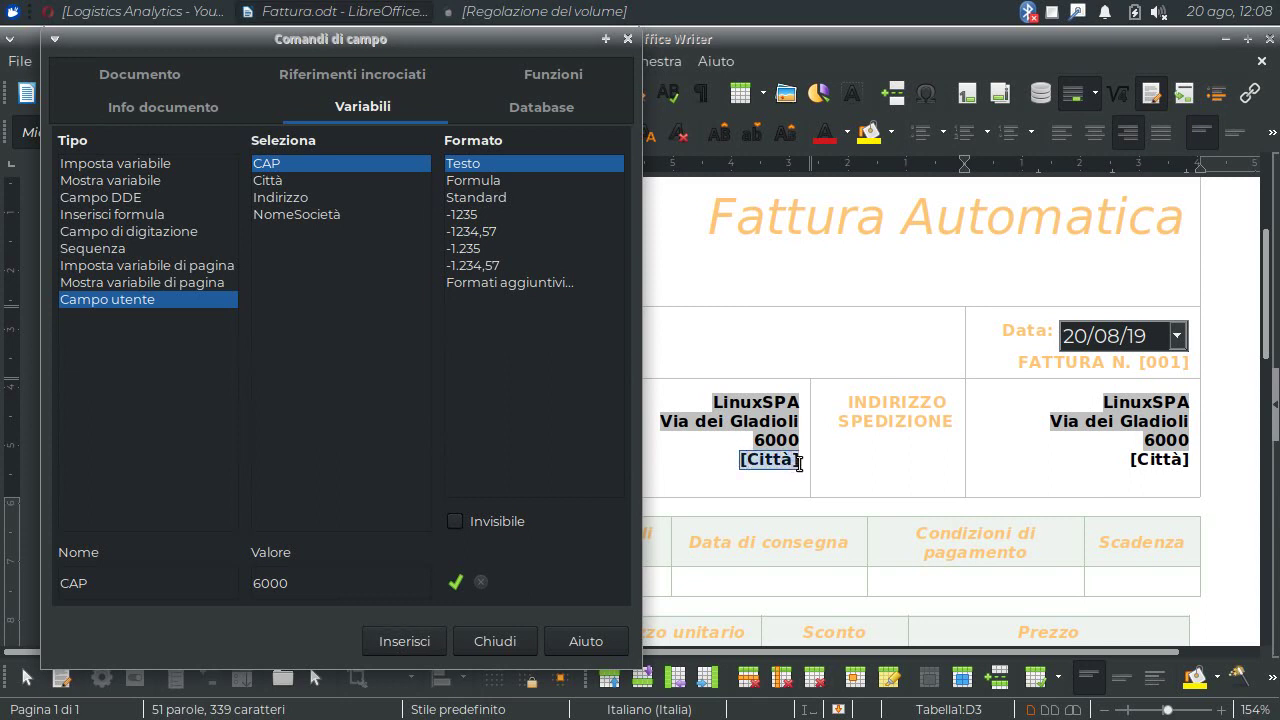
pyautogui.click(271, 180)
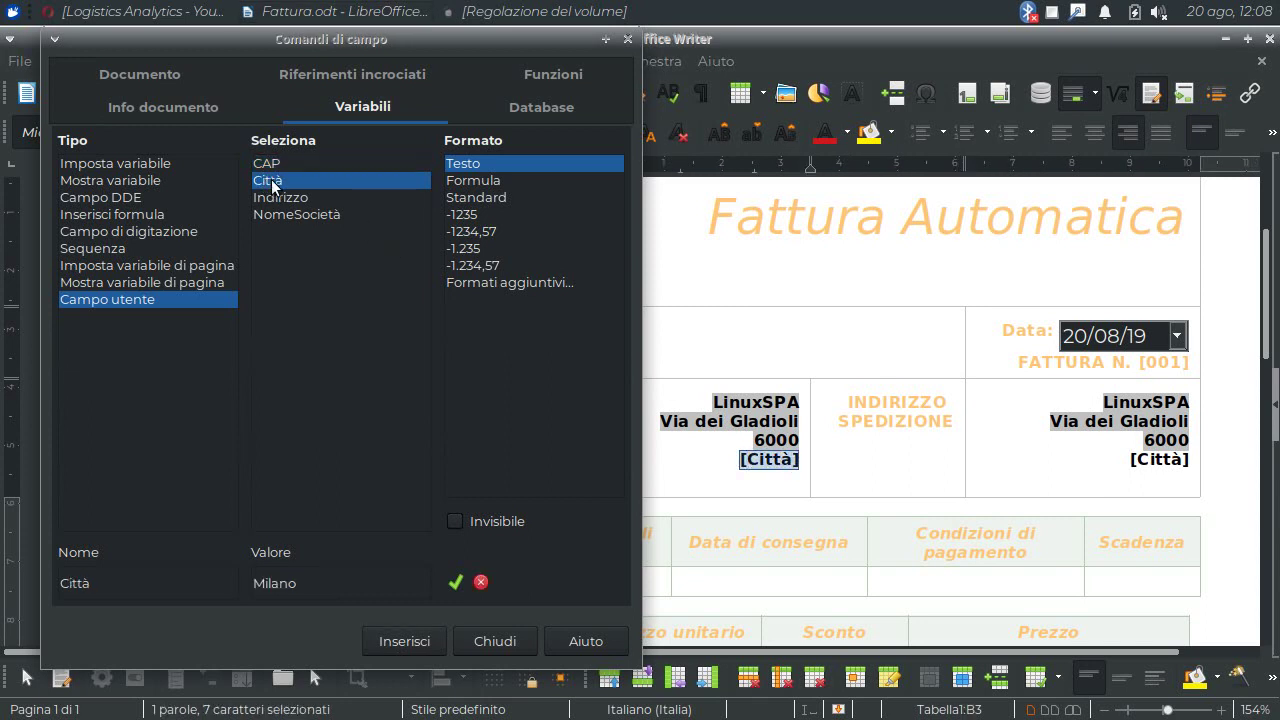
pyautogui.click(413, 630)
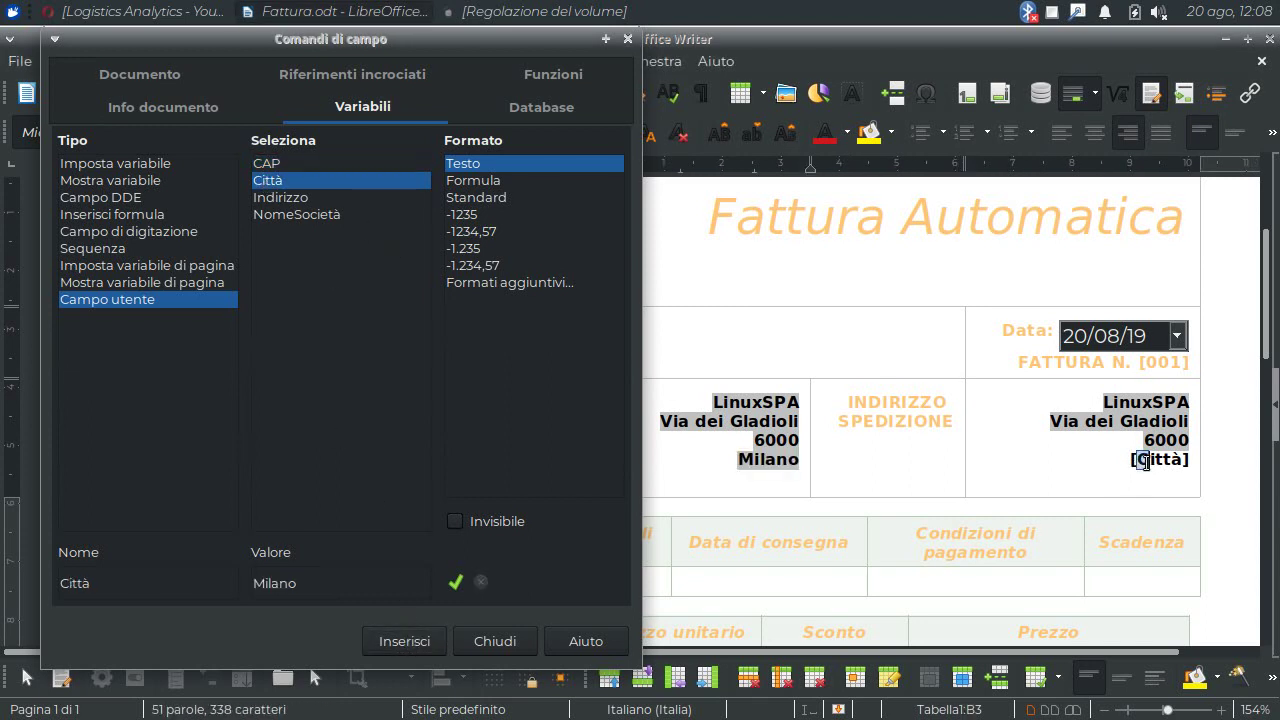
pyautogui.moveTo(1131, 461); pyautogui.dragTo(1189, 460)
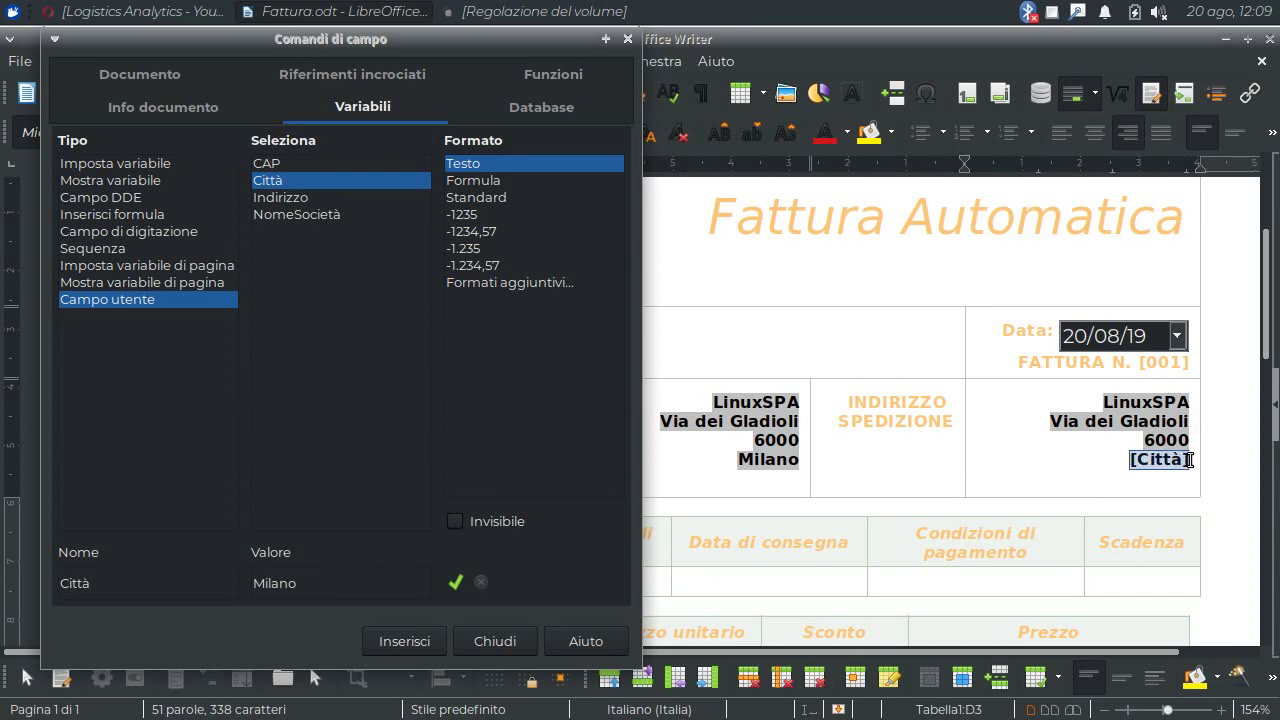
pyautogui.click(404, 640)
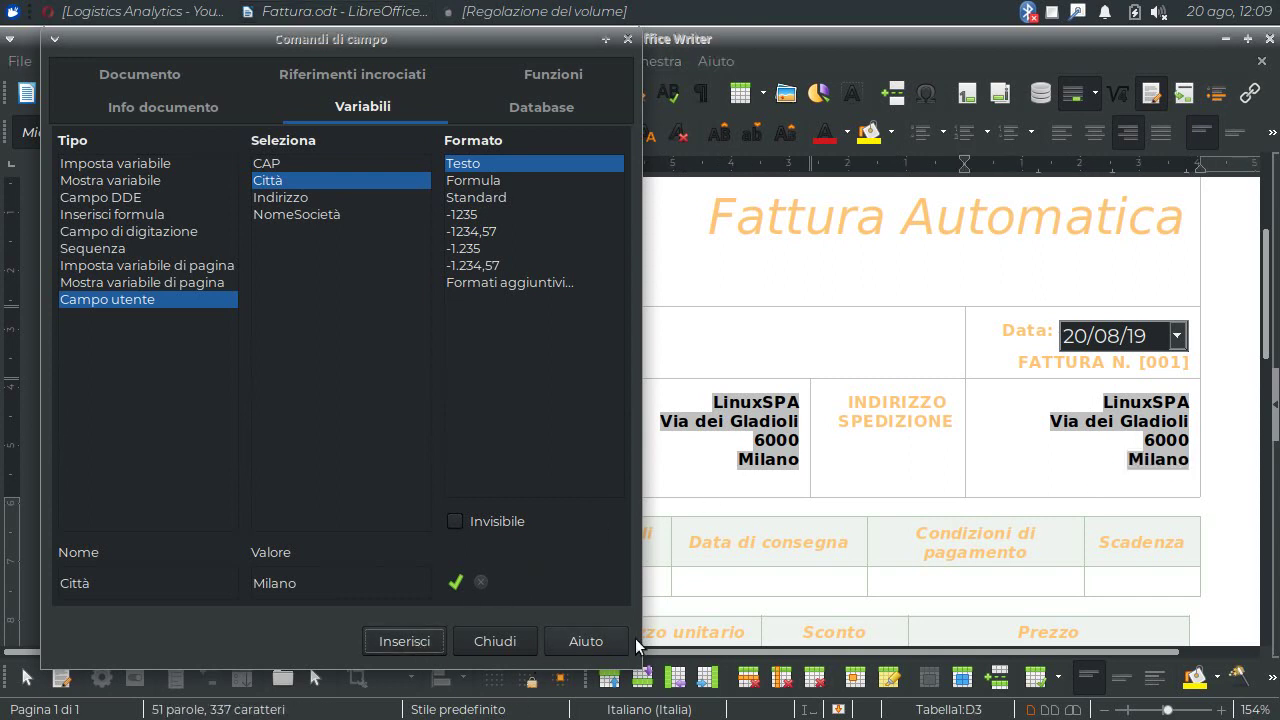
pyautogui.moveTo(502, 44); pyautogui.dragTo(492, 44)
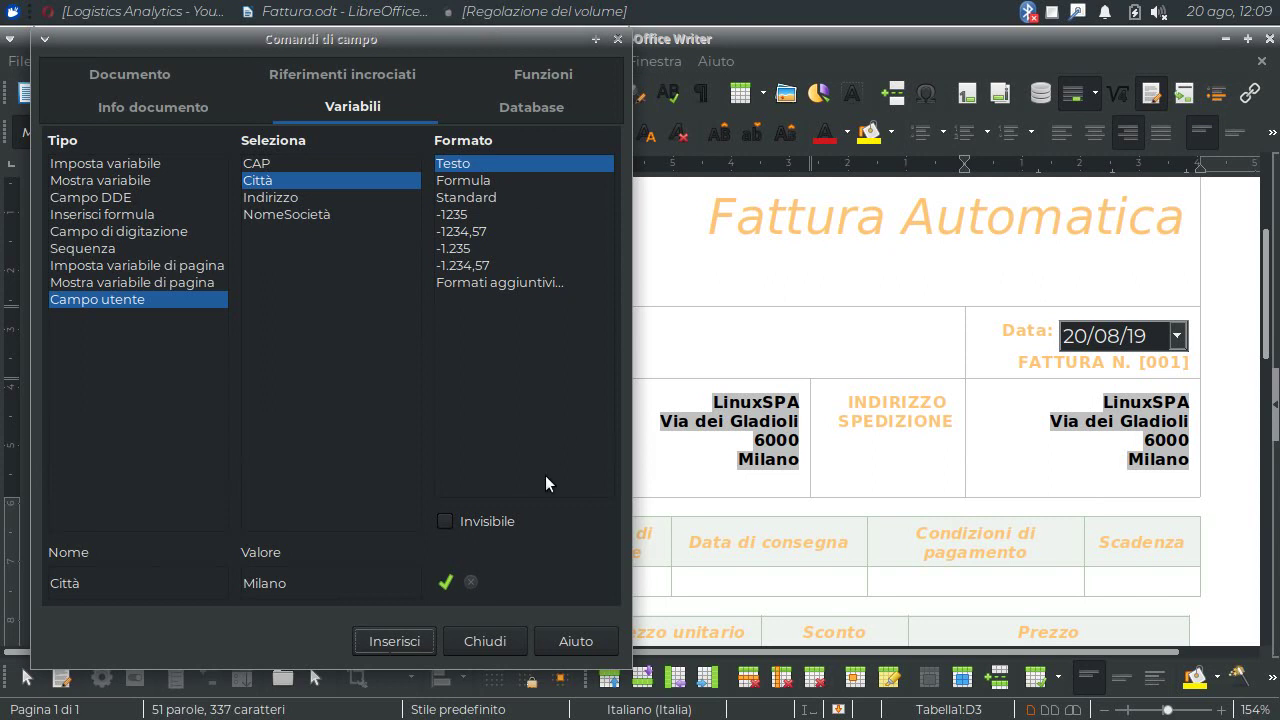
pyautogui.click(486, 641)
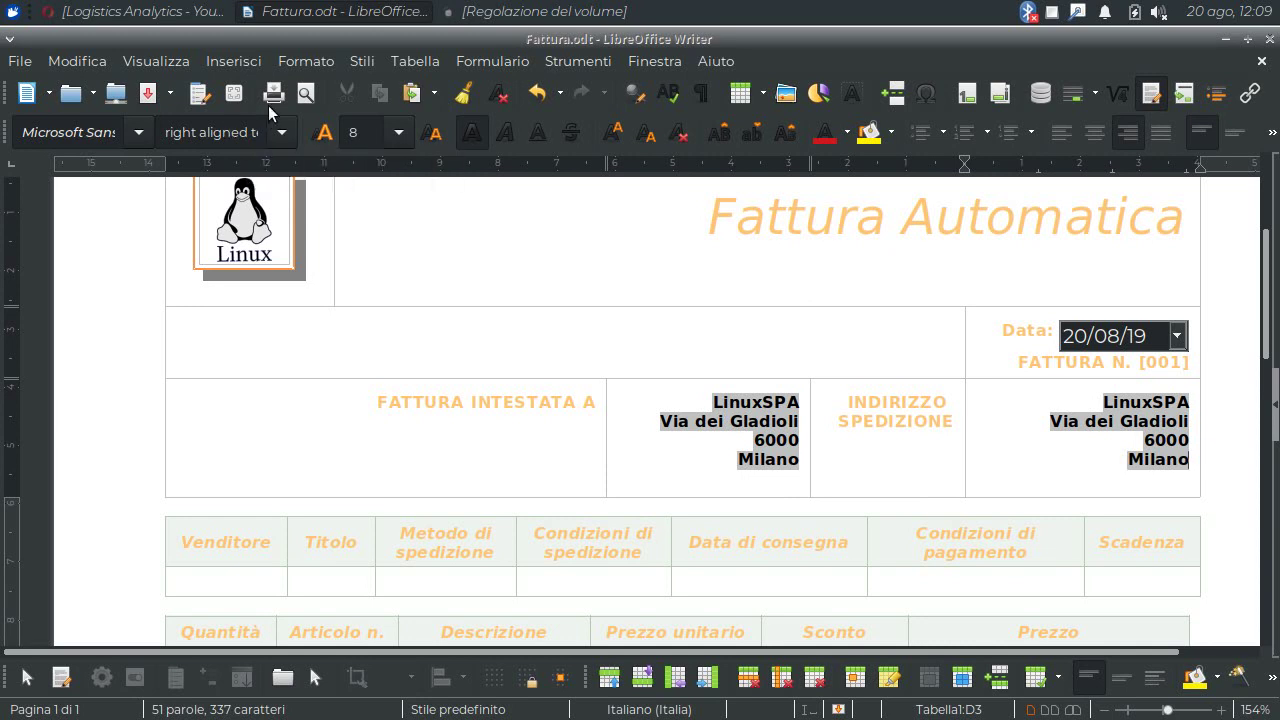
# Reopen the Fields dialog and change the NomeSocietà field's value from LinuxSPA to UbuntuSPA
pyautogui.click(236, 61)
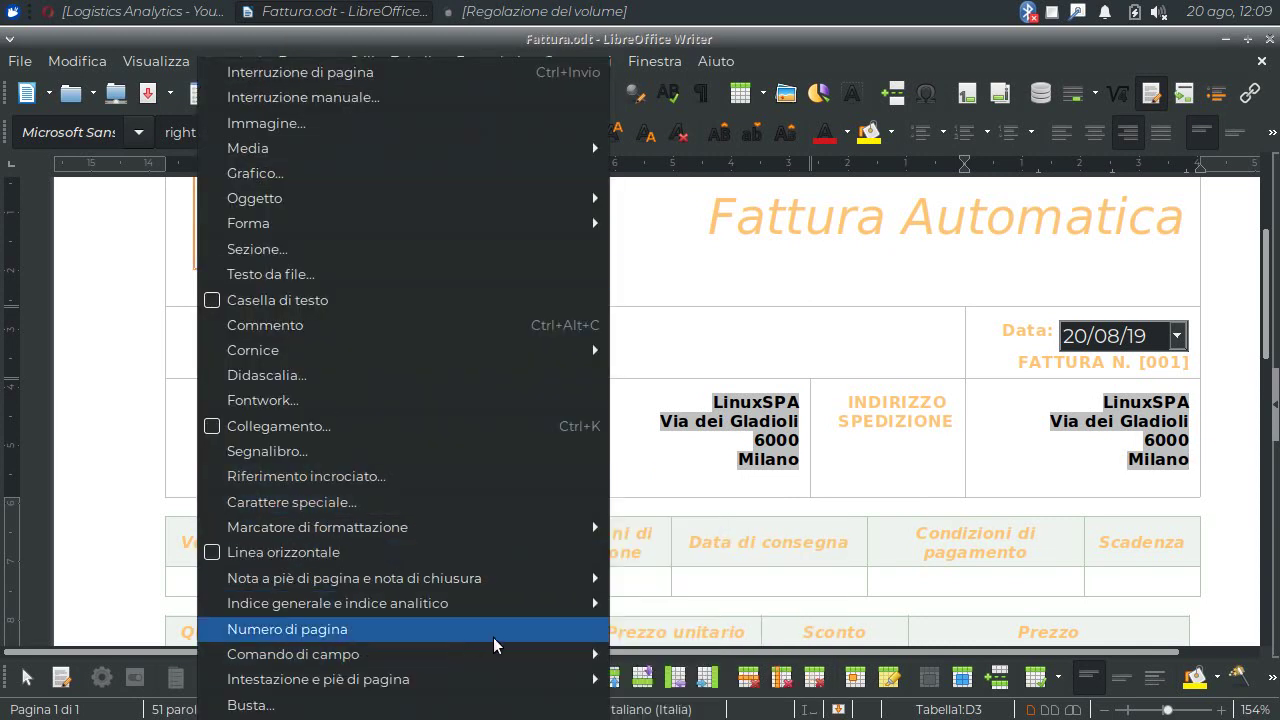
pyautogui.moveTo(580, 655)
pyautogui.click(663, 705)
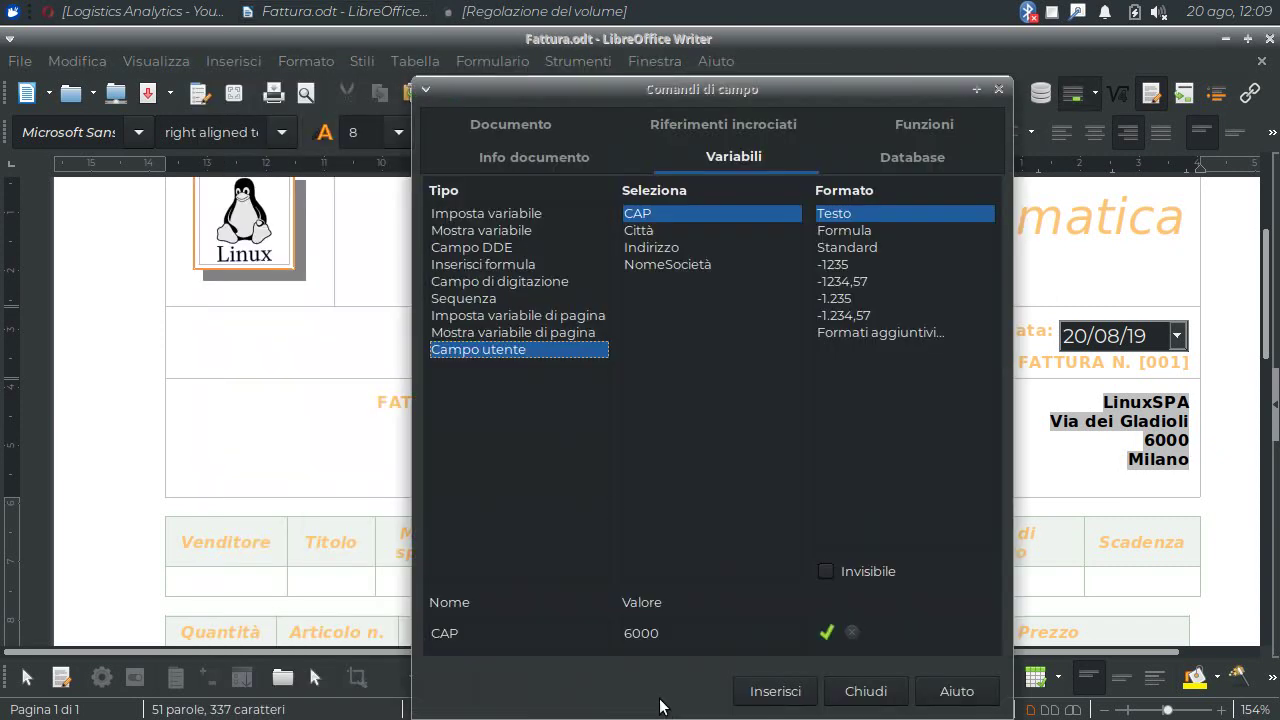
pyautogui.moveTo(663, 92); pyautogui.dragTo(525, 17)
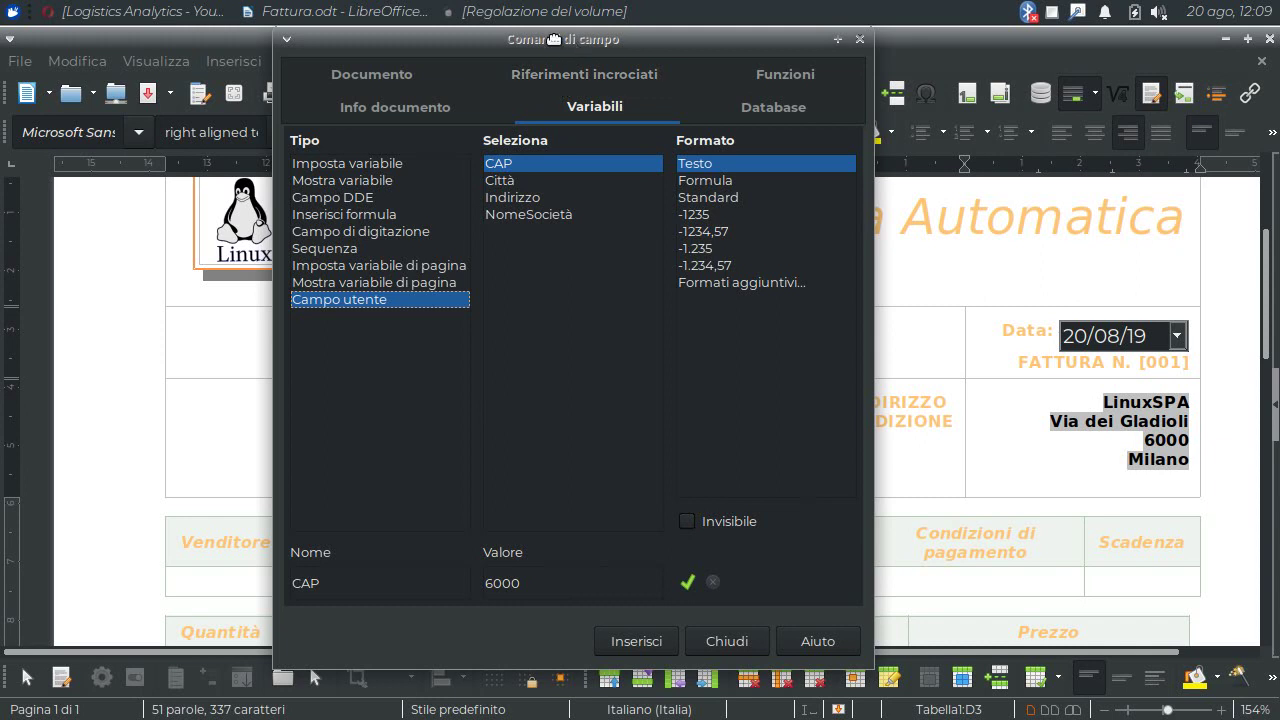
pyautogui.moveTo(560, 39); pyautogui.dragTo(400, 39)
pyautogui.click(384, 214)
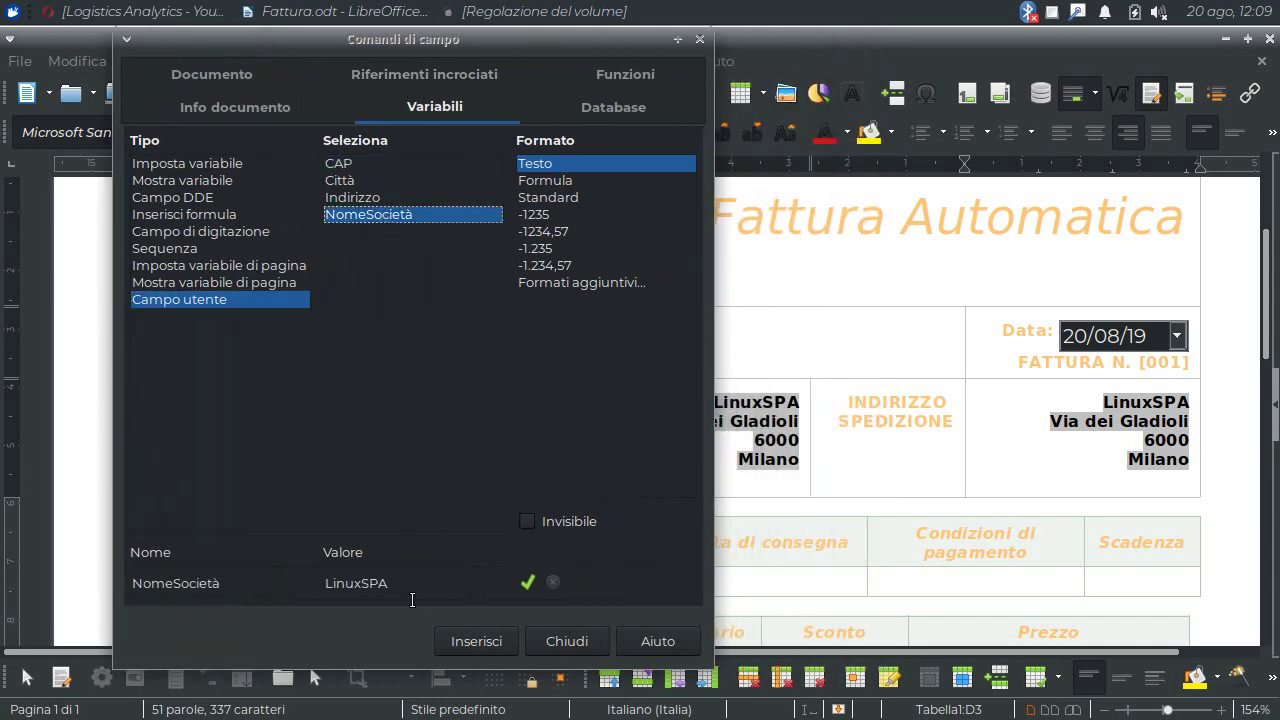
pyautogui.moveTo(395, 583); pyautogui.dragTo(315, 568)
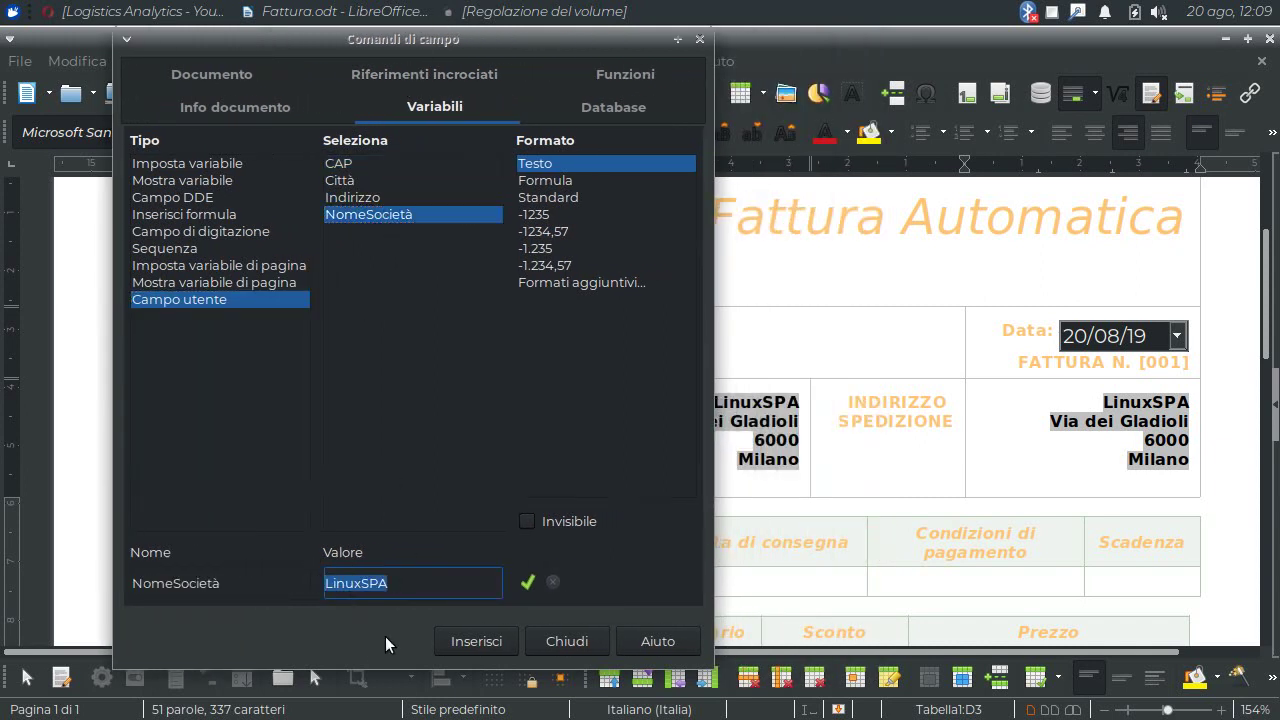
pyautogui.moveTo(450, 39); pyautogui.dragTo(395, 39)
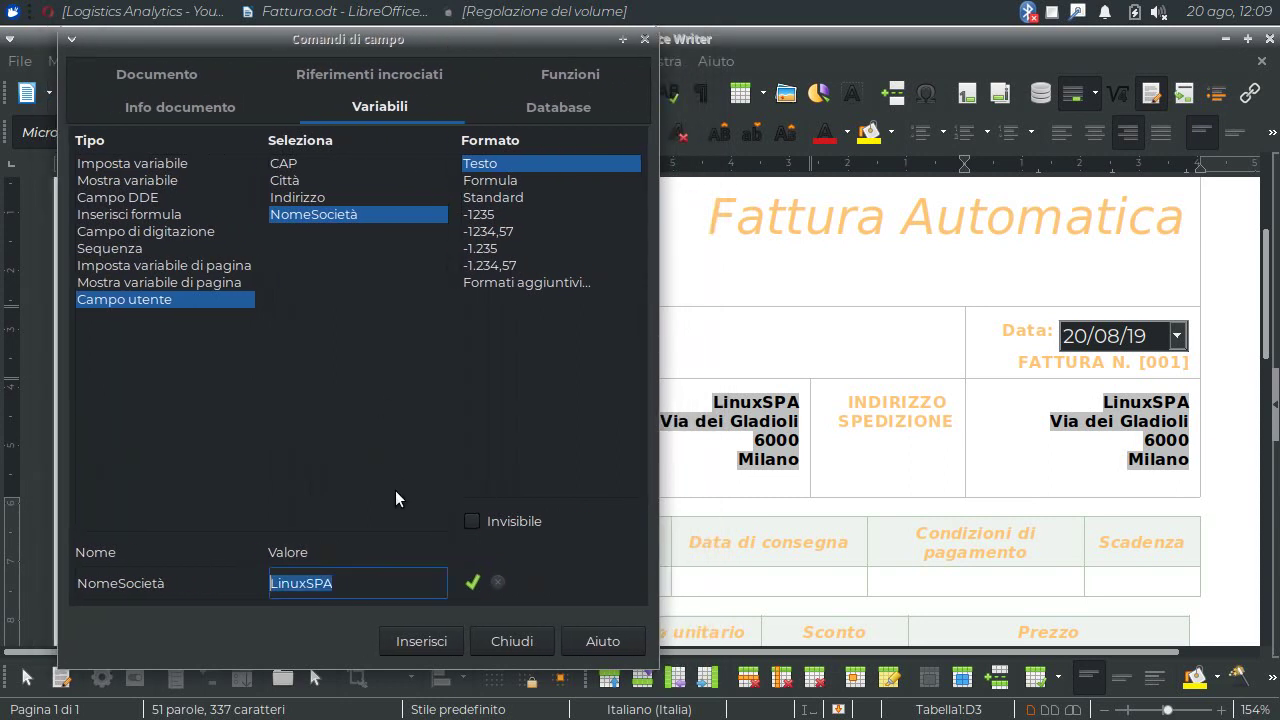
pyautogui.write('Ubun')
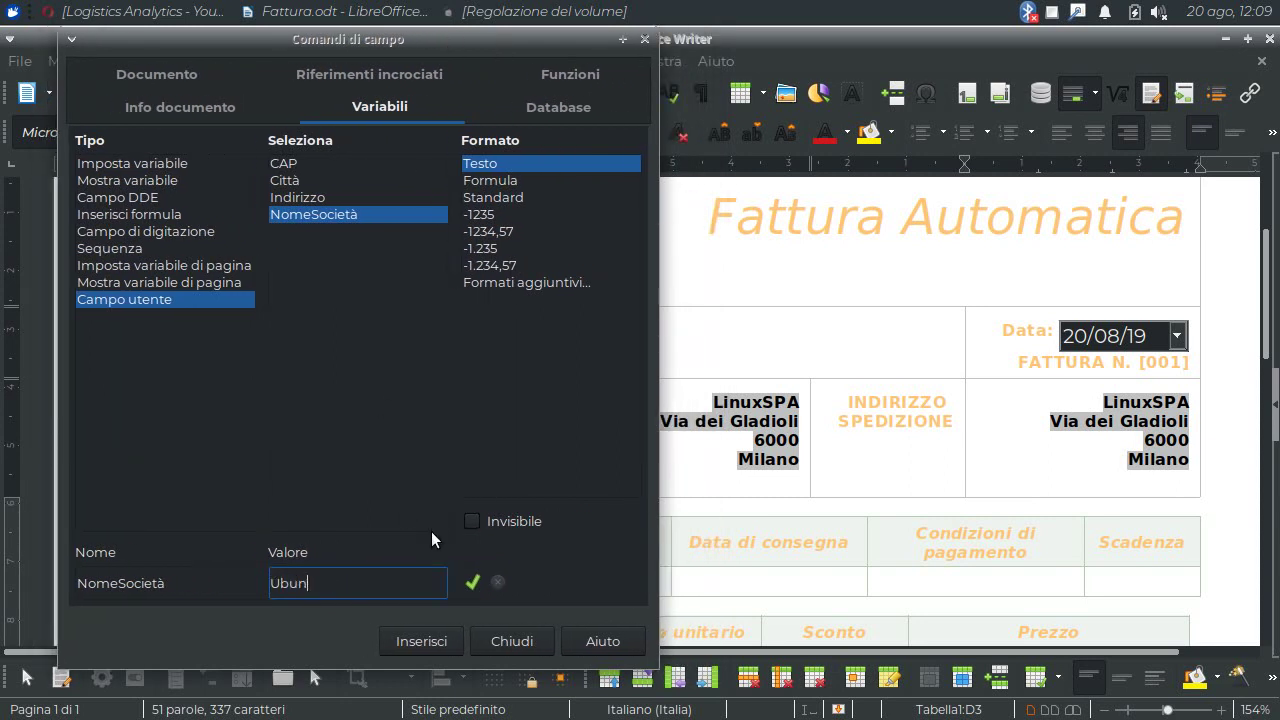
pyautogui.write('tuSPA')
pyautogui.click(473, 584)
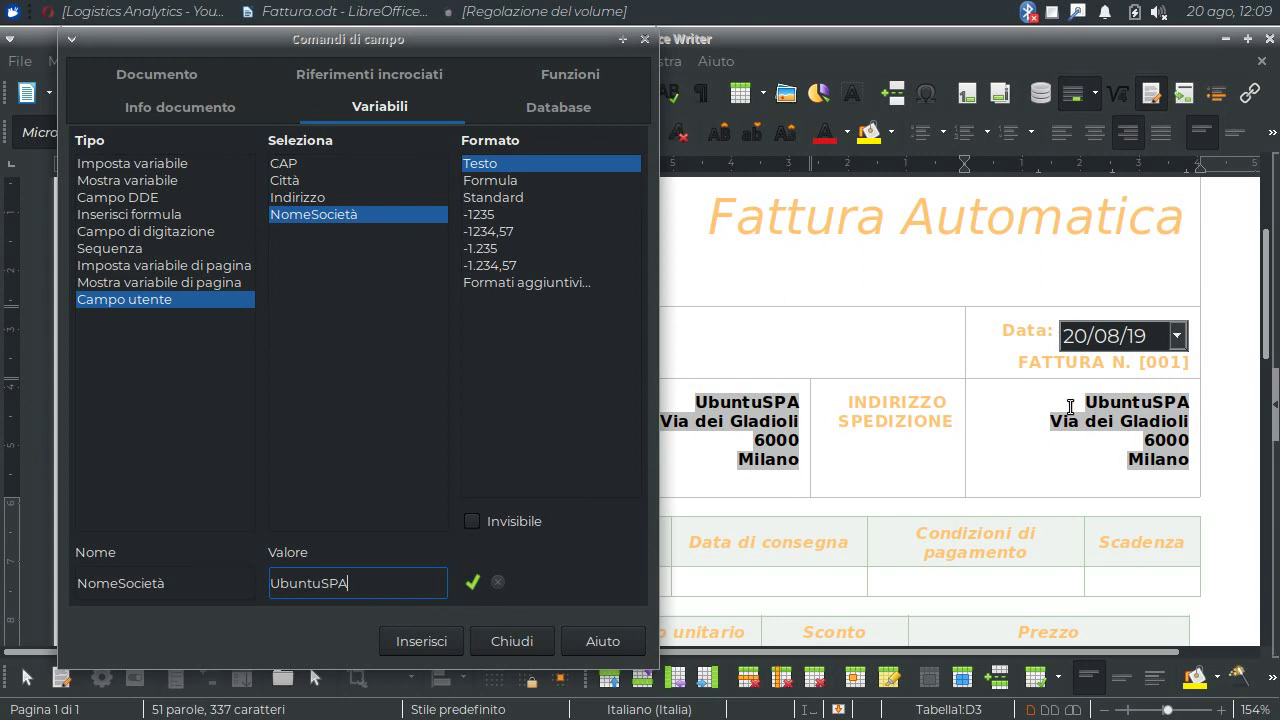
pyautogui.moveTo(552, 39); pyautogui.dragTo(527, 40)
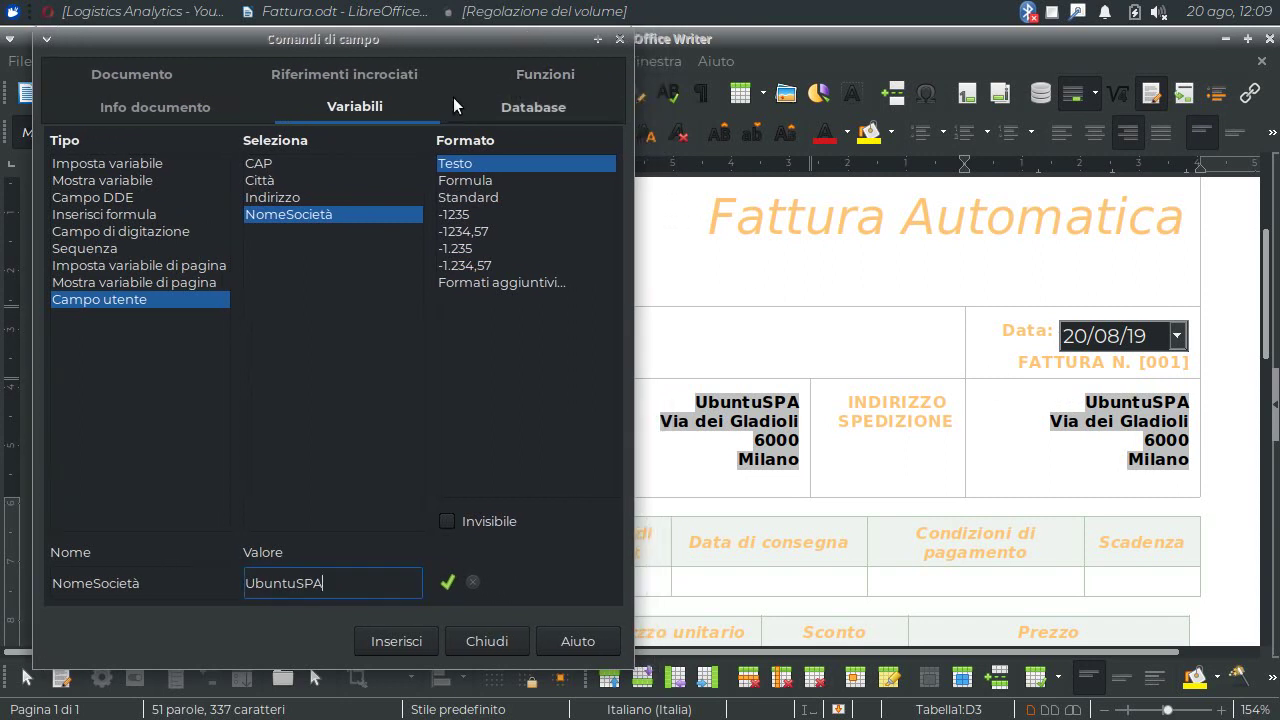
# Change the Indirizzo value to 'Via delle Rose 3' and the CAP value to 3000
pyautogui.click(295, 201)
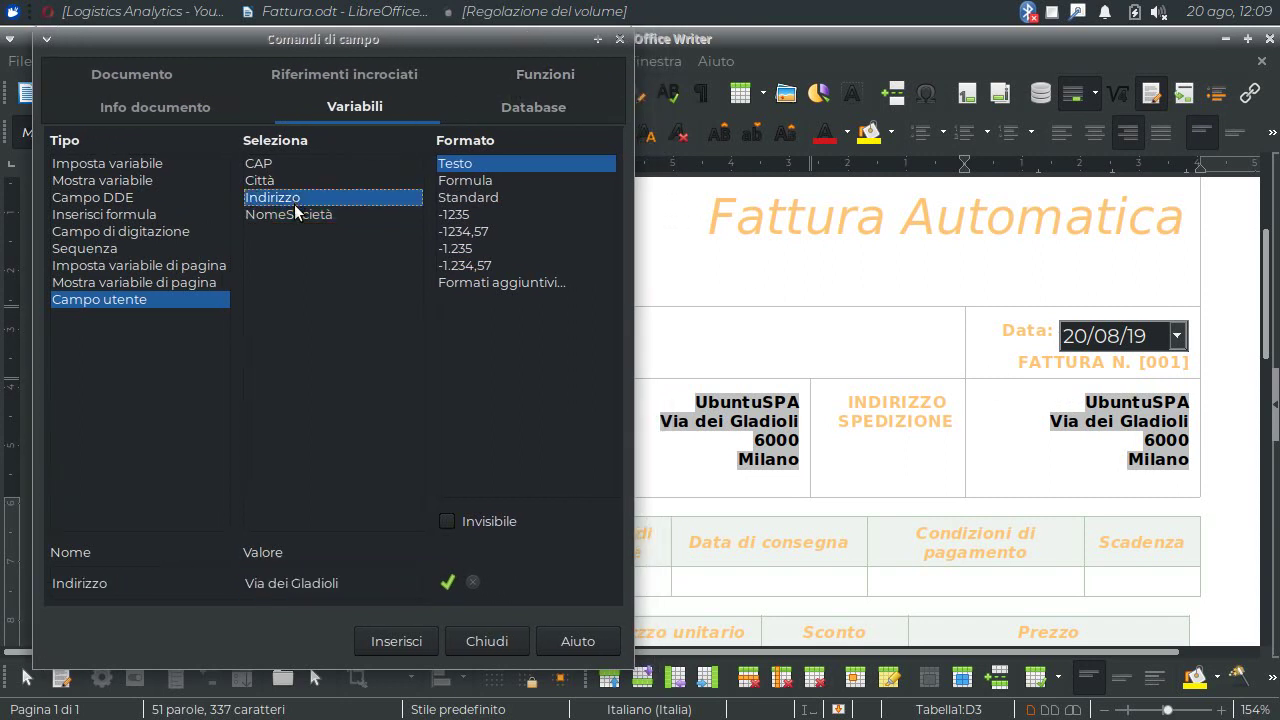
pyautogui.click(356, 575)
pyautogui.write('V')
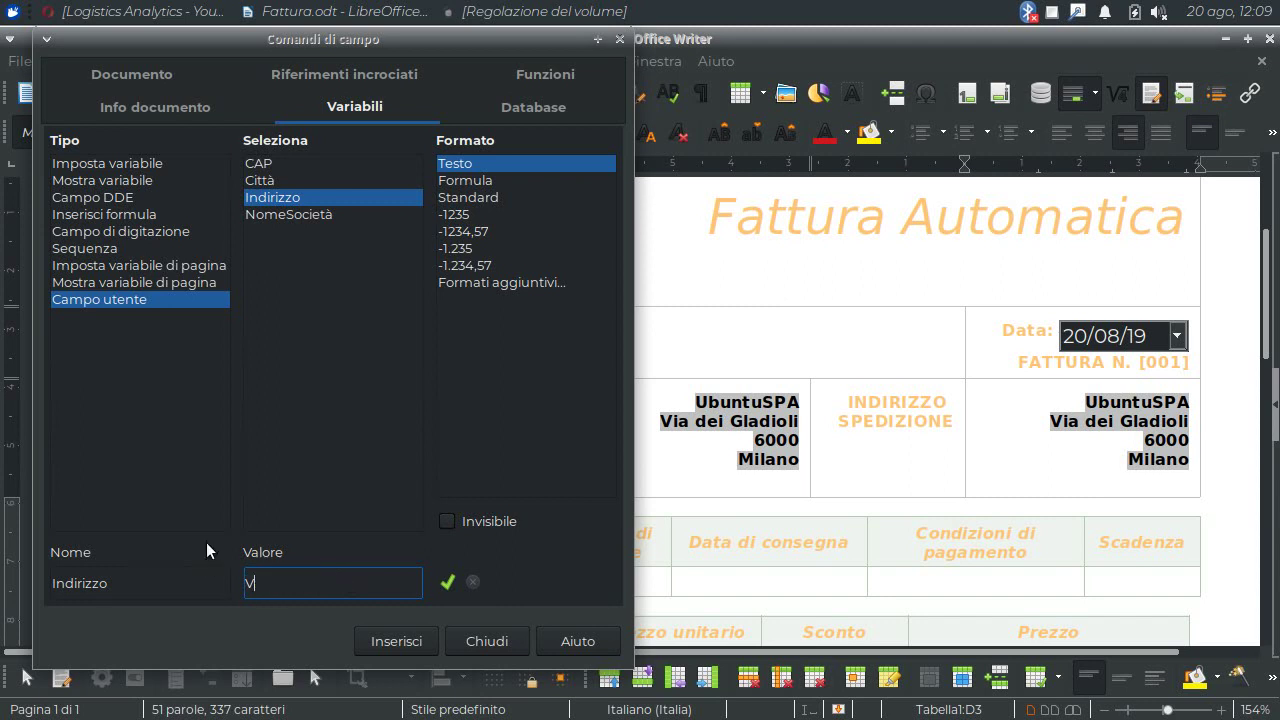
pyautogui.write('ia delle Ro')
pyautogui.write('se 3')
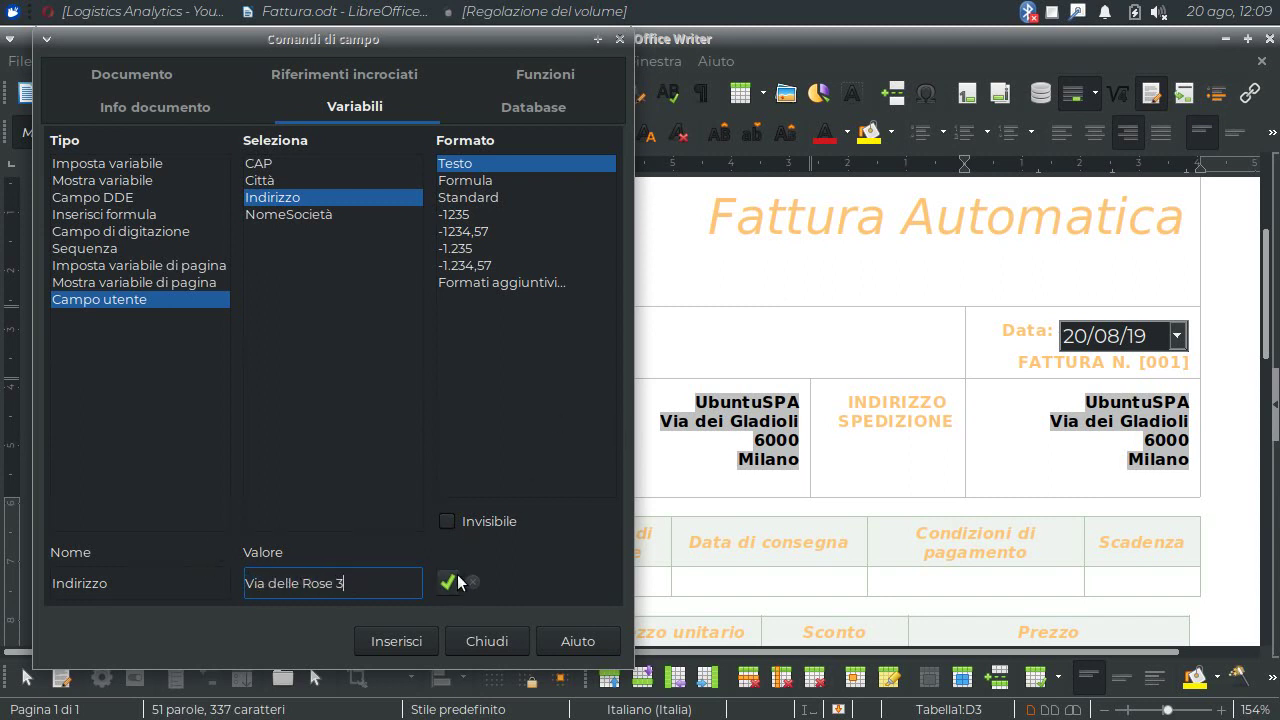
pyautogui.click(448, 583)
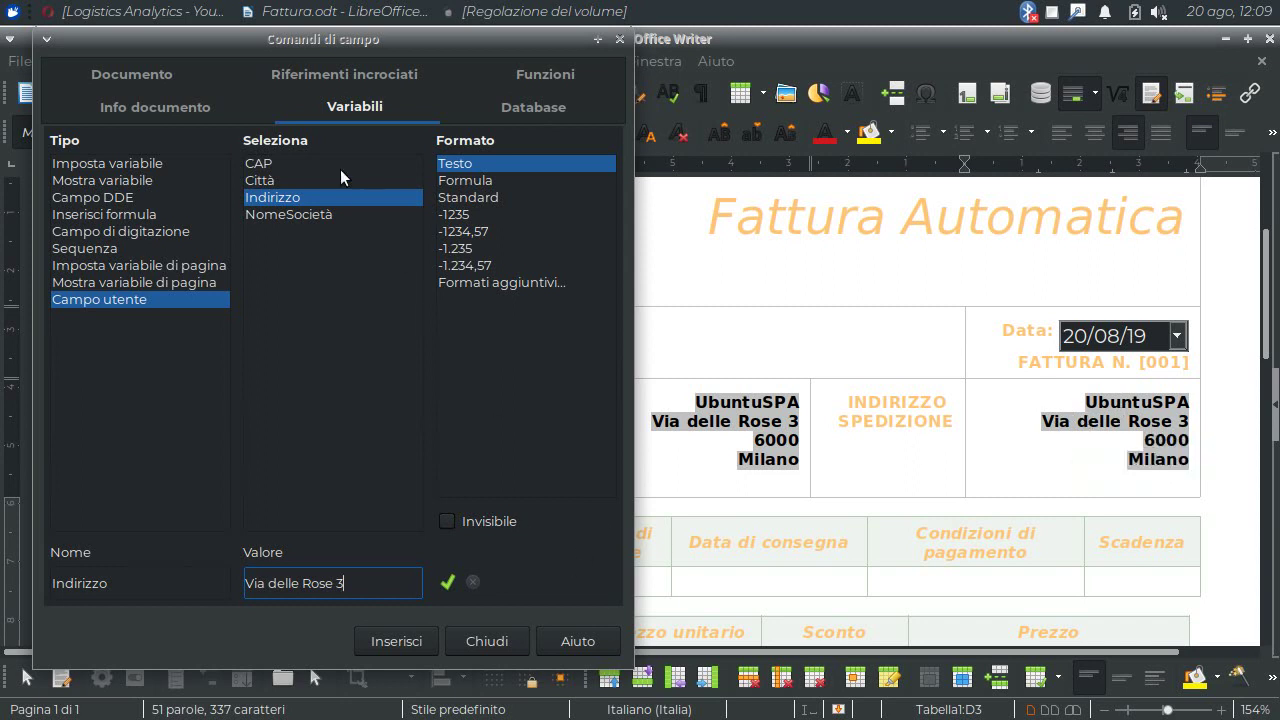
pyautogui.click(279, 164)
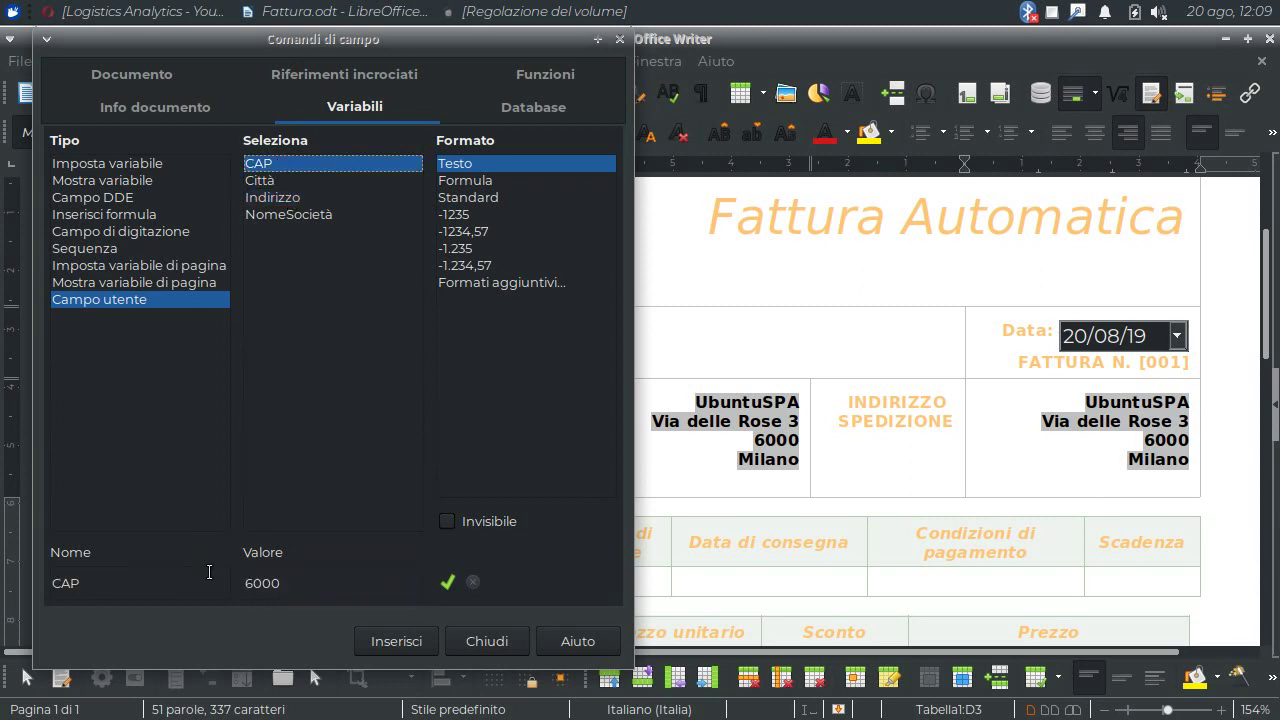
pyautogui.press('Tab')
pyautogui.write('300')
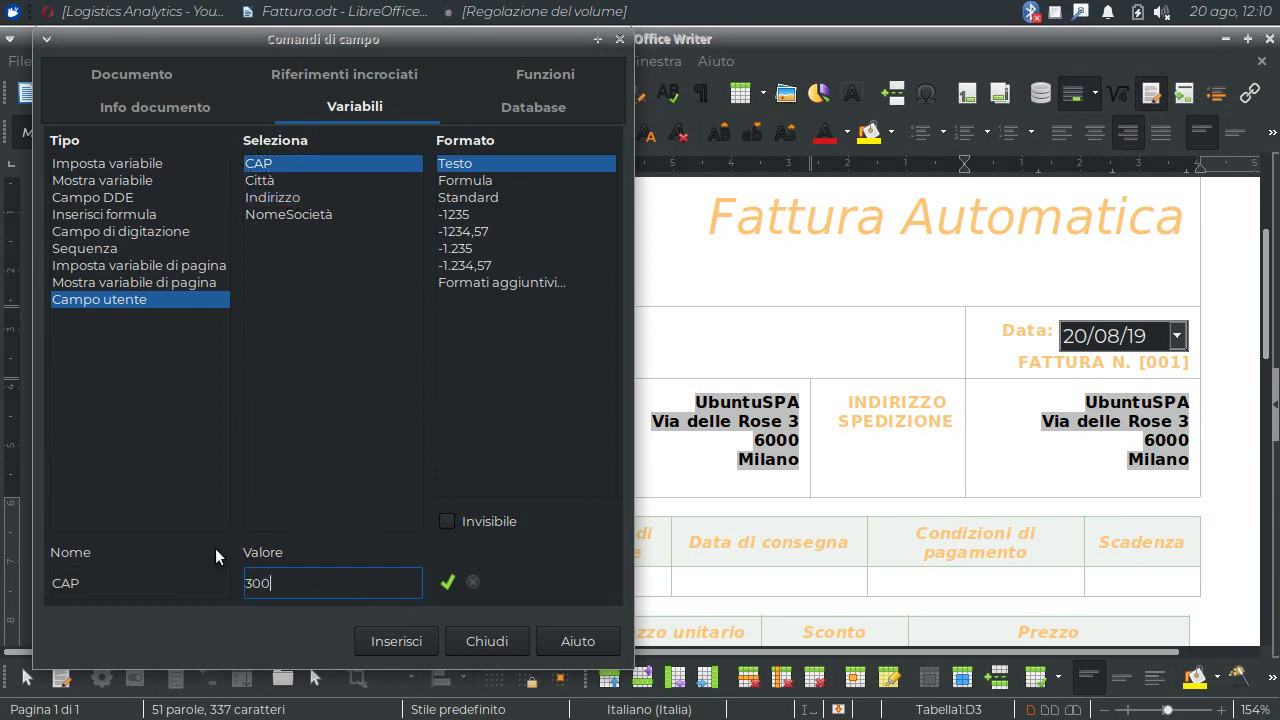
pyautogui.write('0')
pyautogui.click(447, 581)
# Change the Città value to Roma and close the Fields dialog
pyautogui.click(274, 180)
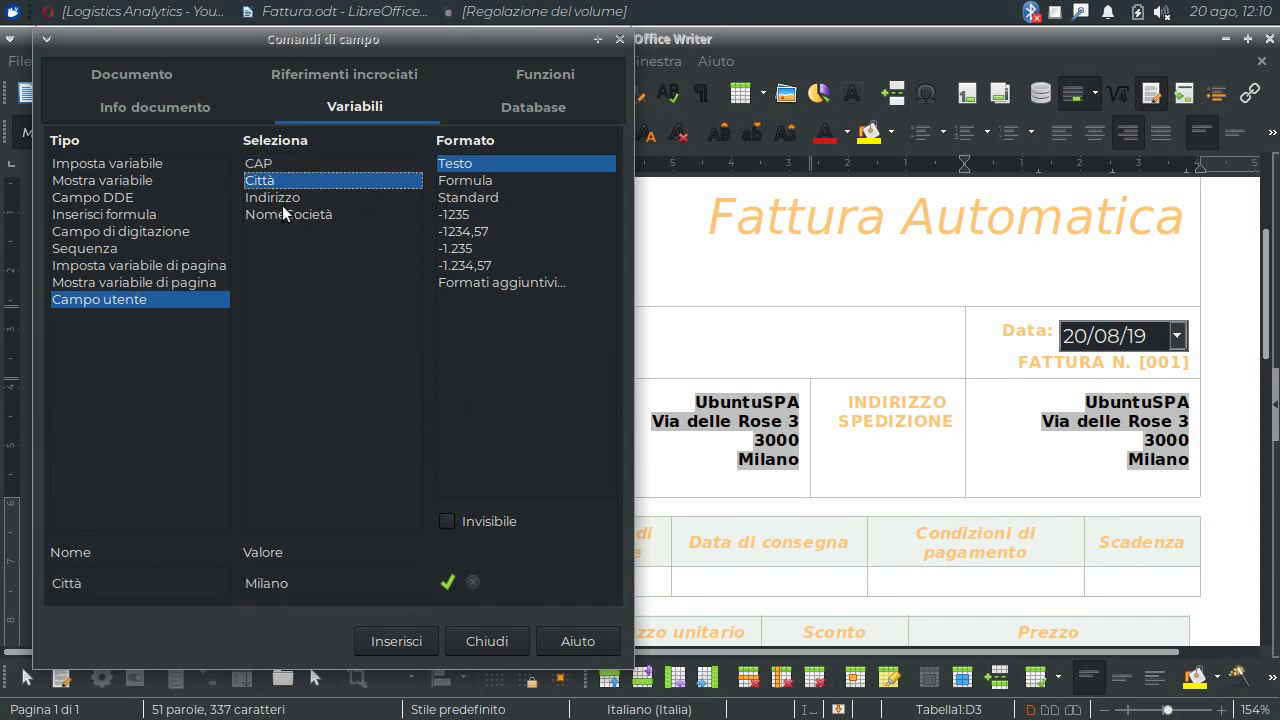
pyautogui.press('Tab')
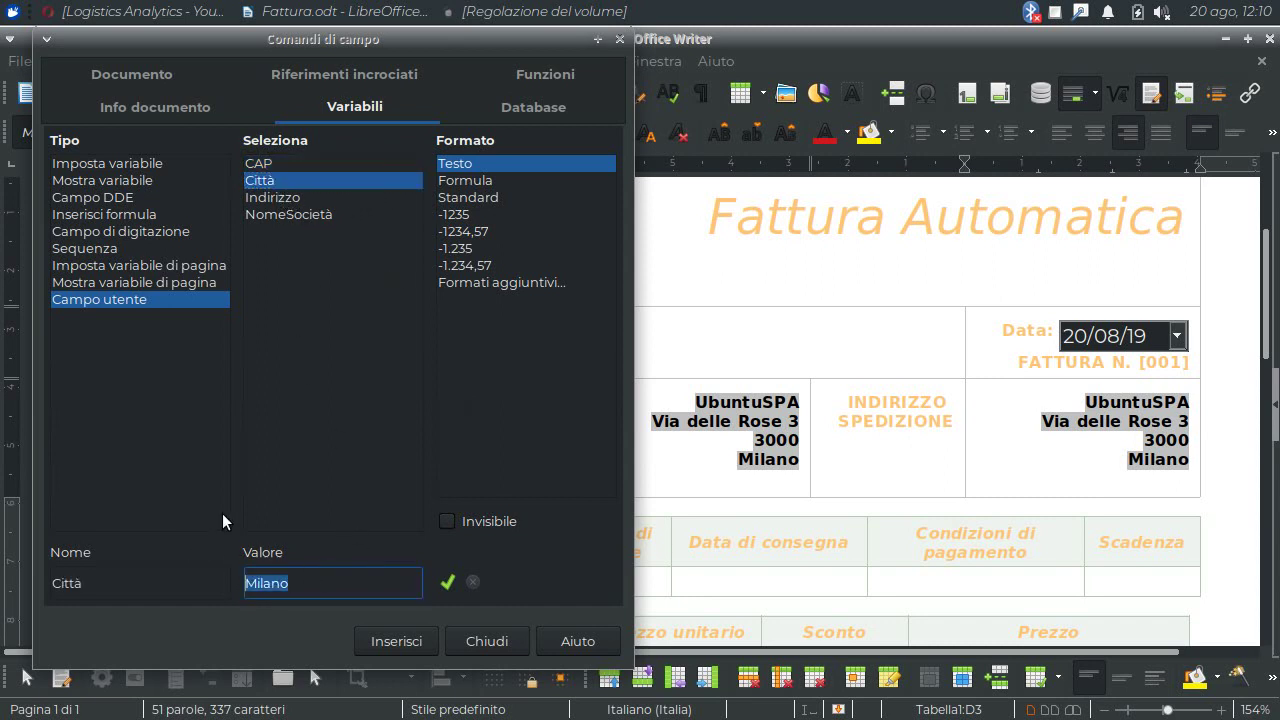
pyautogui.write('Roma')
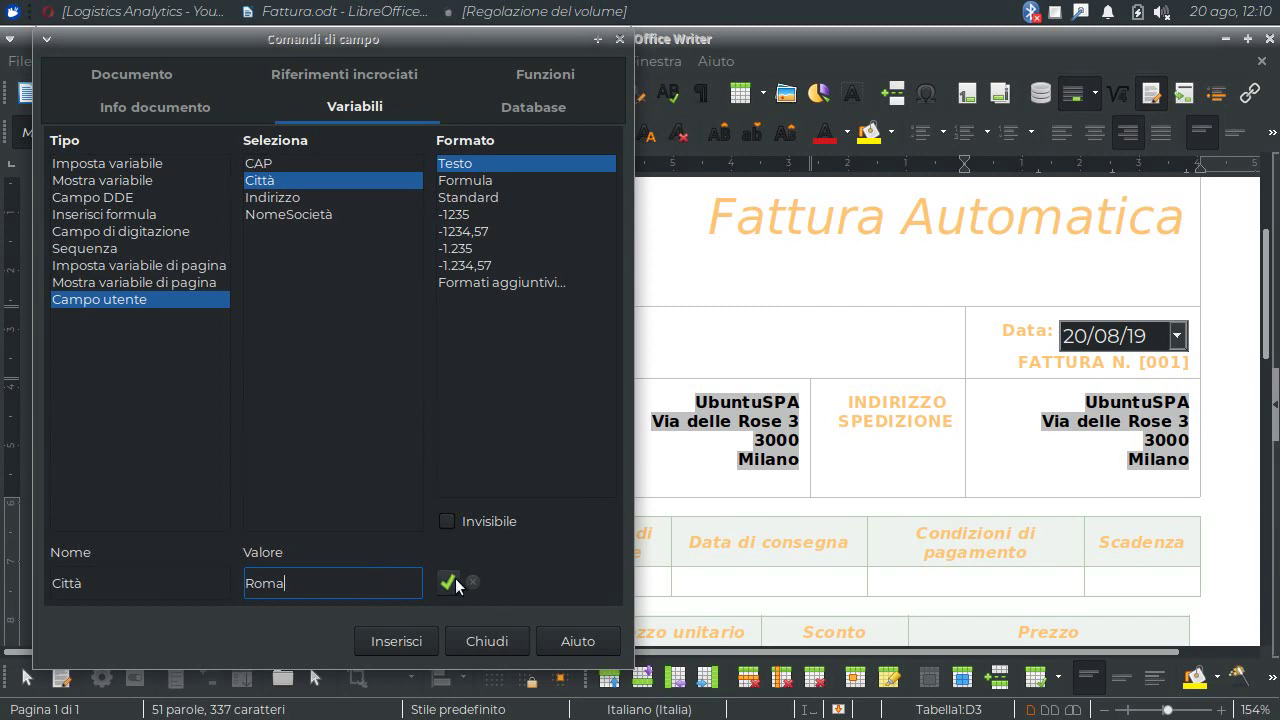
pyautogui.click(452, 584)
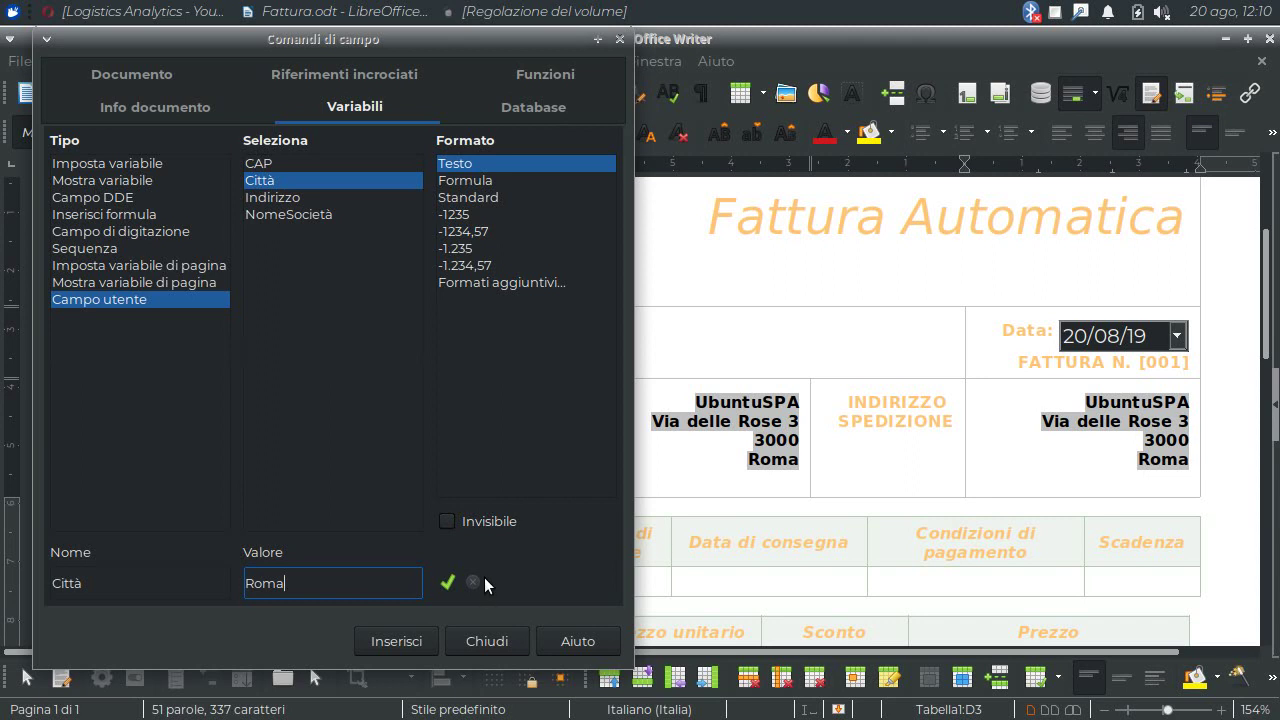
pyautogui.moveTo(461, 37); pyautogui.dragTo(455, 37)
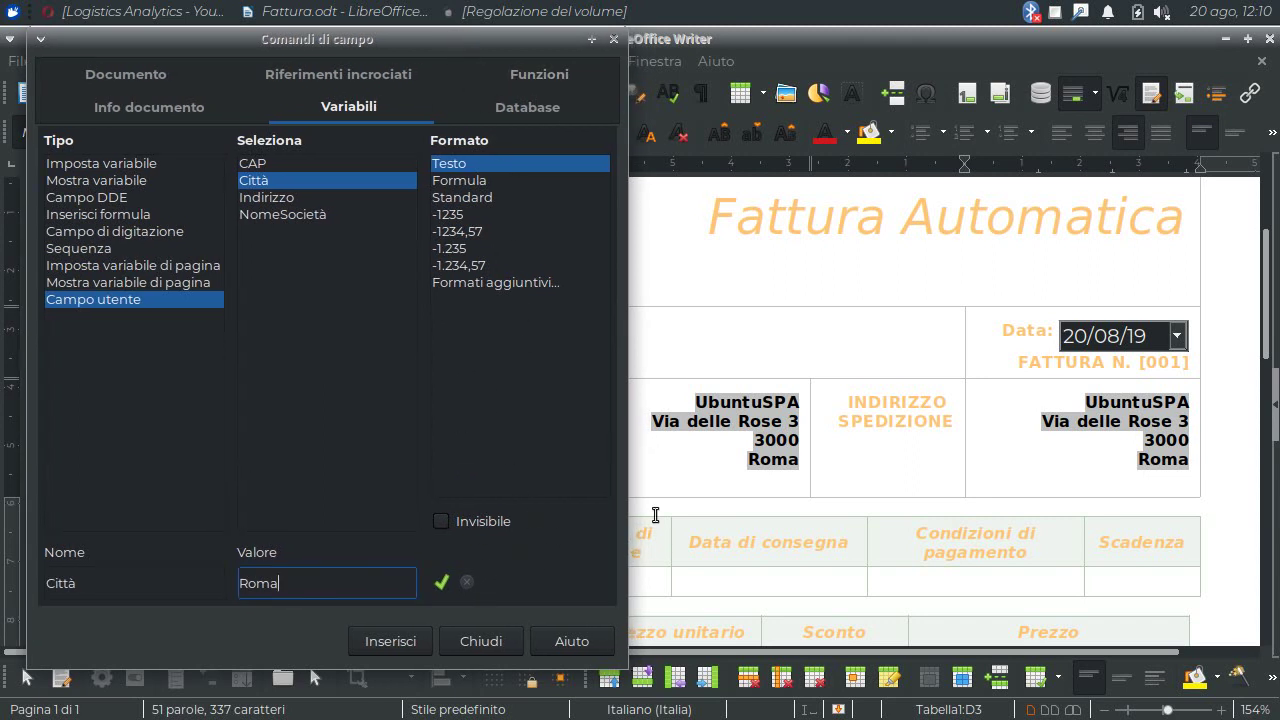
pyautogui.click(485, 637)
pyautogui.moveTo(1265, 265)
pyautogui.mouseDown()
pyautogui.moveTo(1259, 328)
pyautogui.moveTo(1265, 285)
pyautogui.mouseUp()
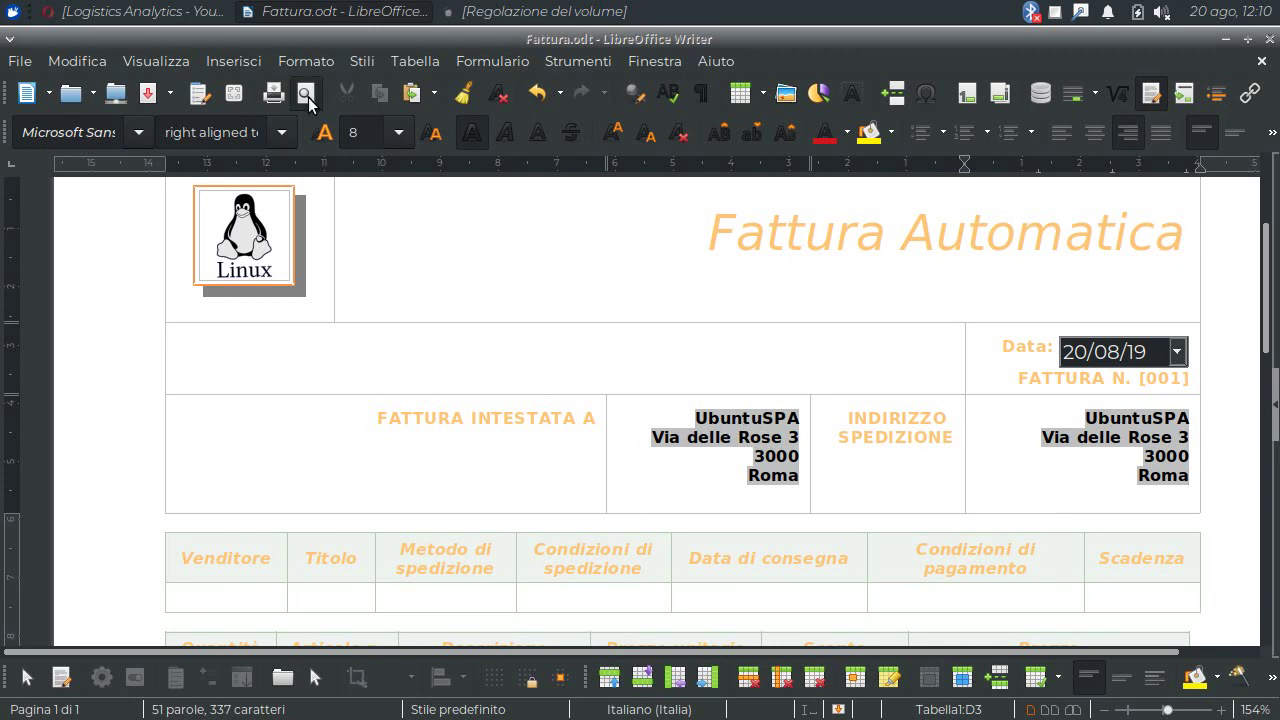
pyautogui.hotkey('ctrl', 'shift', 'o')
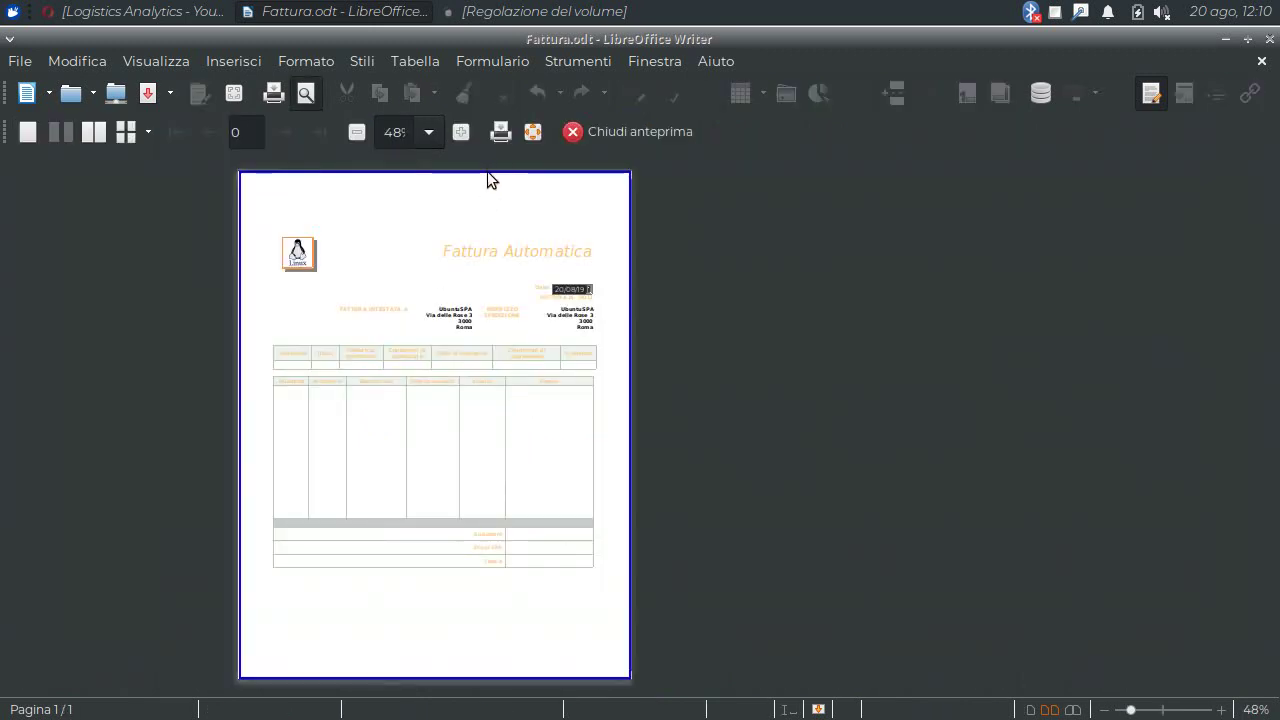
pyautogui.click(460, 132)
pyautogui.click(460, 132)
pyautogui.click(460, 132)
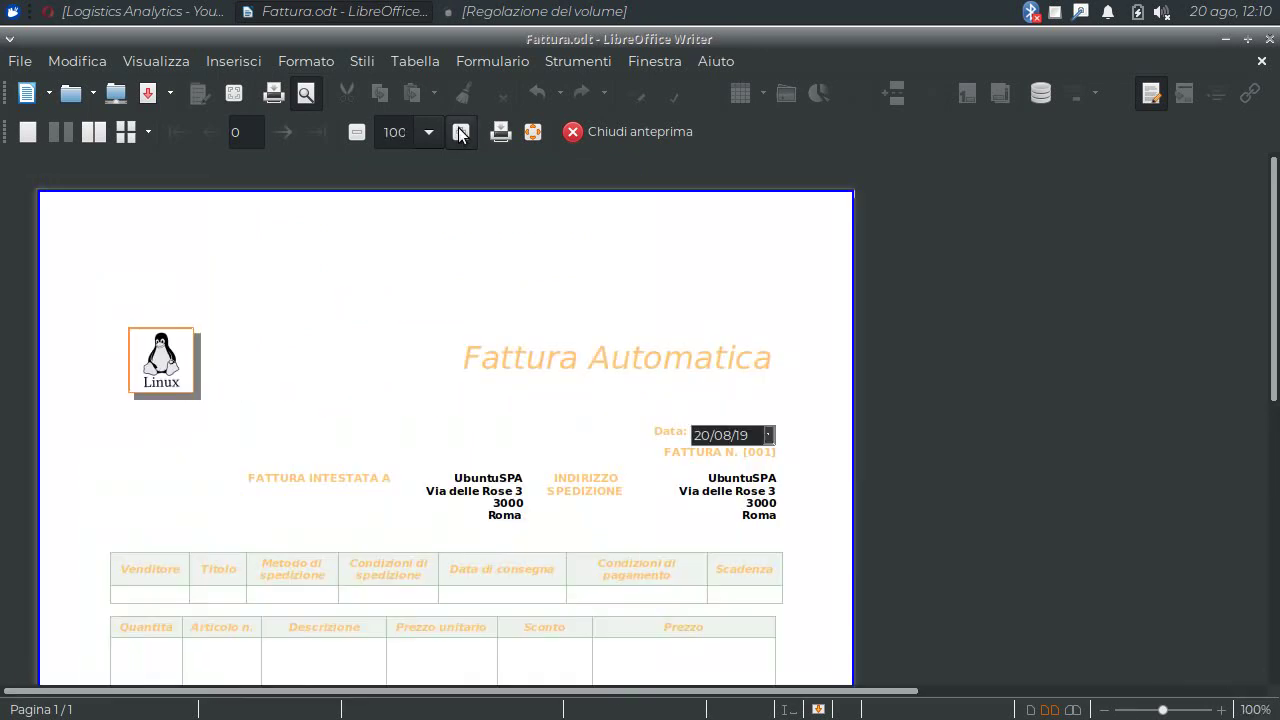
pyautogui.click(461, 133)
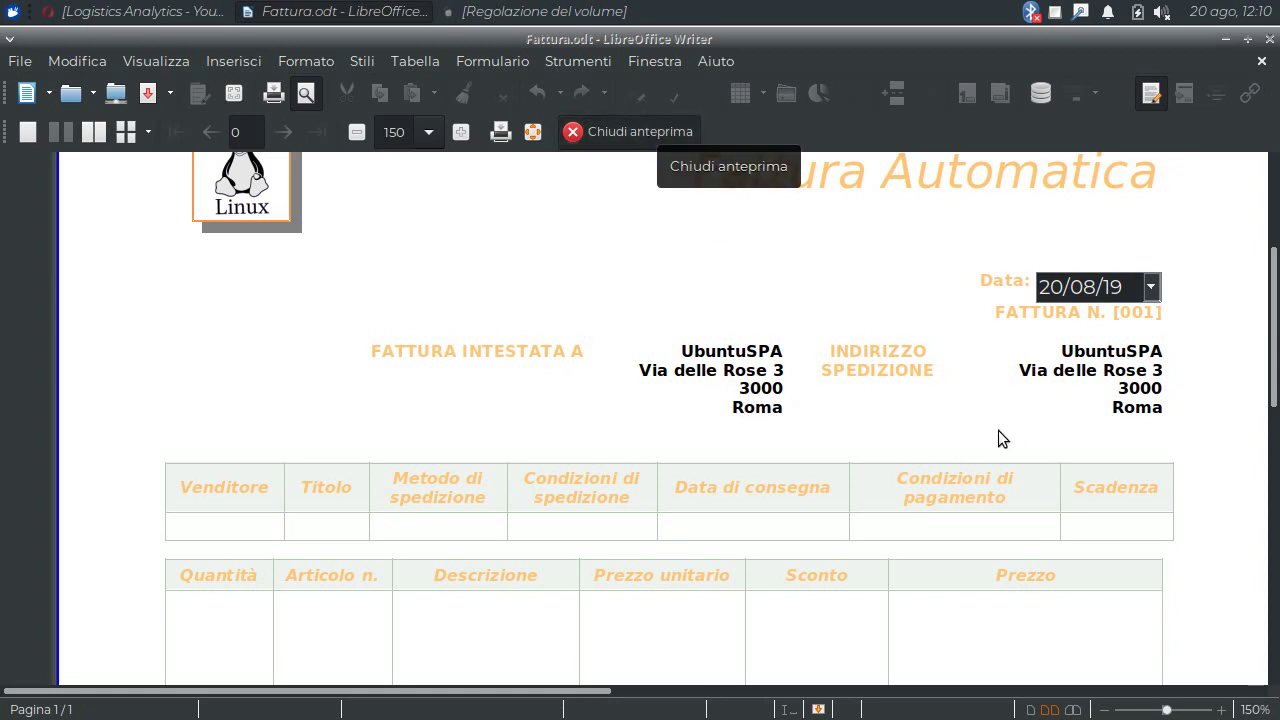
pyautogui.press('Escape')
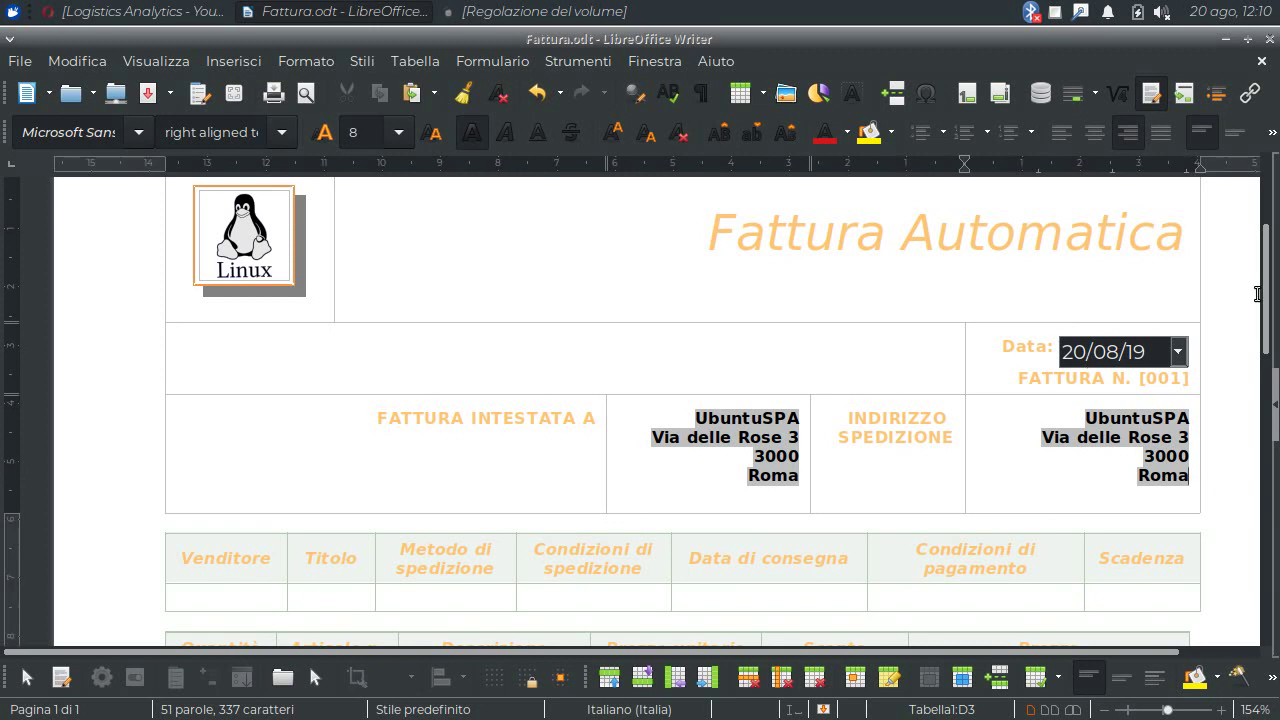
# Enter the prices 2434, 232, 564, 3434 and 343 in the Prezzo cells
pyautogui.moveTo(1270, 290)
pyautogui.mouseDown()
pyautogui.moveTo(1275, 358)
pyautogui.moveTo(1260, 392)
pyautogui.moveTo(1277, 517)
pyautogui.moveTo(1240, 370)
pyautogui.mouseUp()
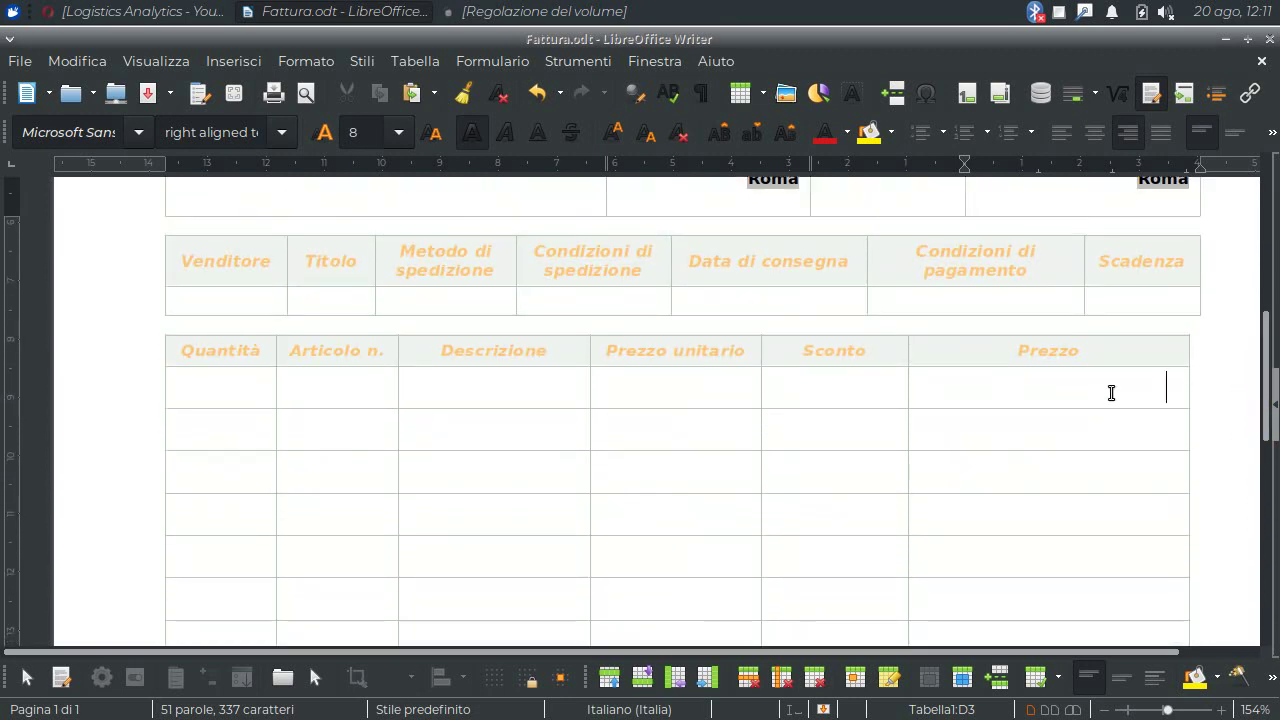
pyautogui.click(1111, 393)
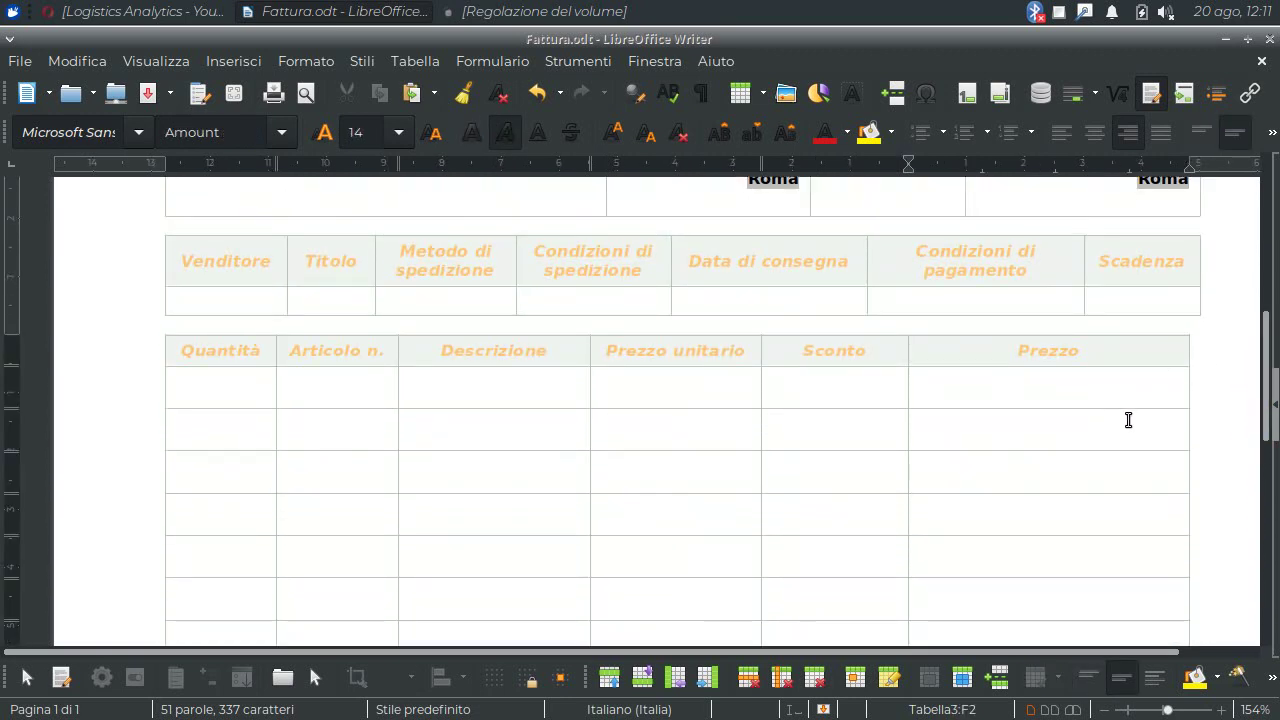
pyautogui.write('2434')
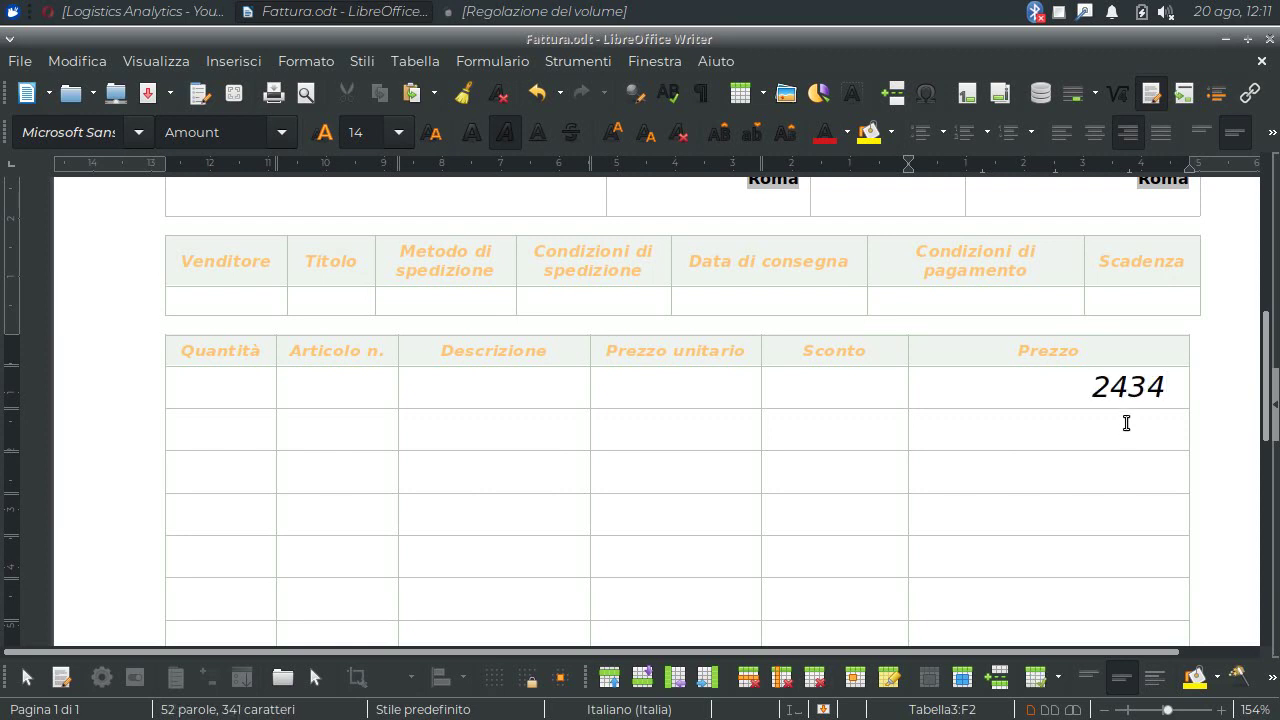
pyautogui.click(1122, 432)
pyautogui.write('232')
pyautogui.click(1129, 460)
pyautogui.write('5')
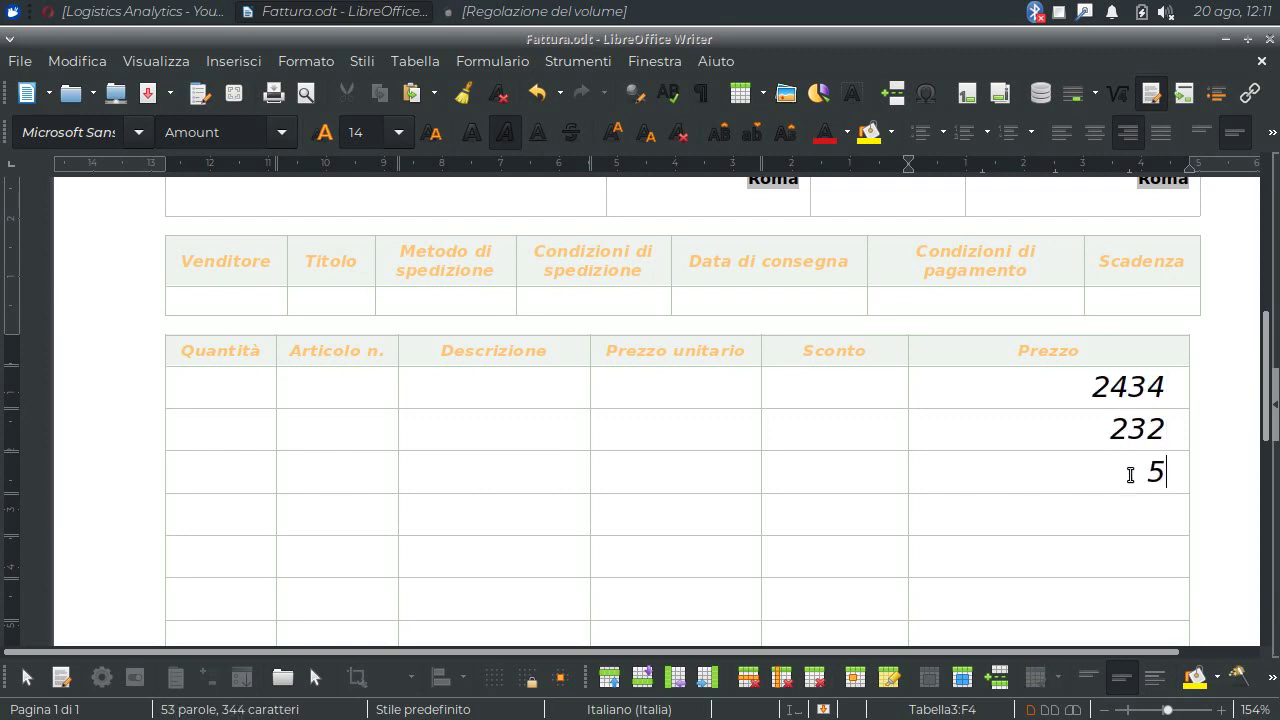
pyautogui.write('64')
pyautogui.click(1132, 518)
pyautogui.write('3434')
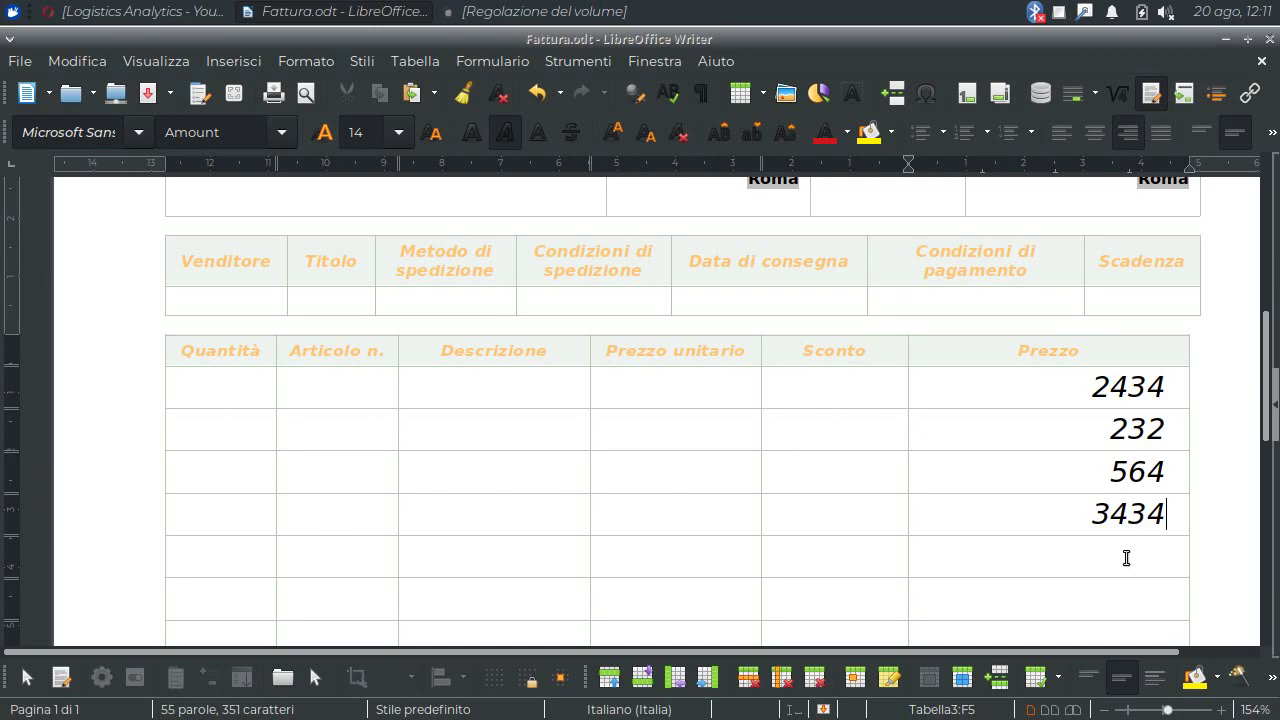
pyautogui.click(1126, 557)
pyautogui.write('343')
pyautogui.press('Tab')
pyautogui.click(1160, 585)
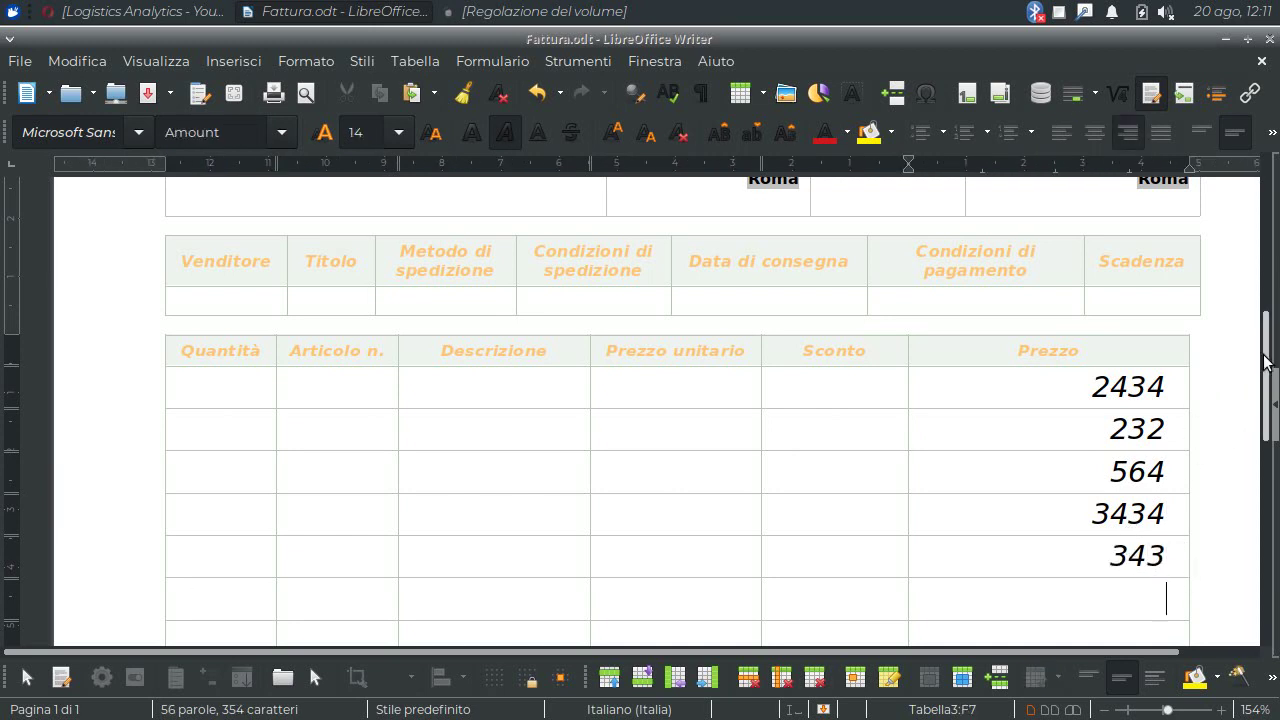
# Append ,00 to each price so the column reads 2434,00, 232,00, 564,00, 3434,00, 343,00
pyautogui.moveTo(1265, 360)
pyautogui.mouseDown()
pyautogui.moveTo(1265, 462)
pyautogui.moveTo(1247, 403)
pyautogui.mouseUp()
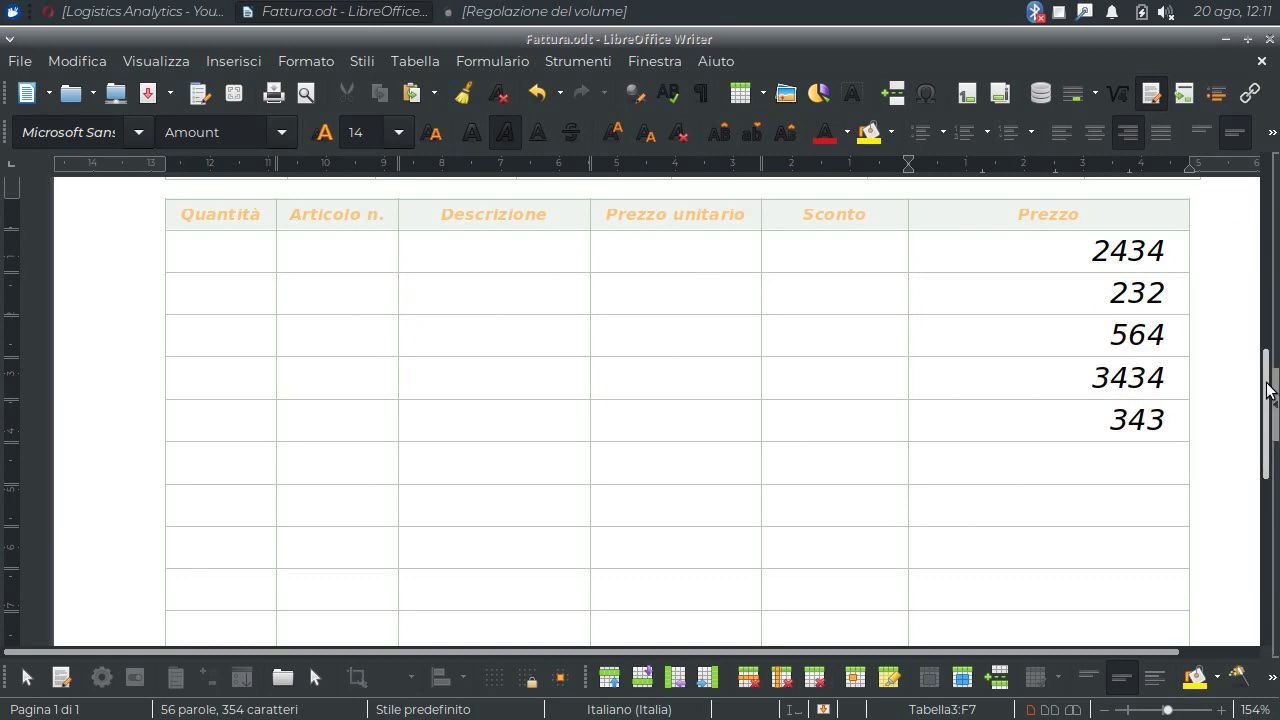
pyautogui.scroll(-3, 1268, 390)
pyautogui.scroll(3, 1270, 390)
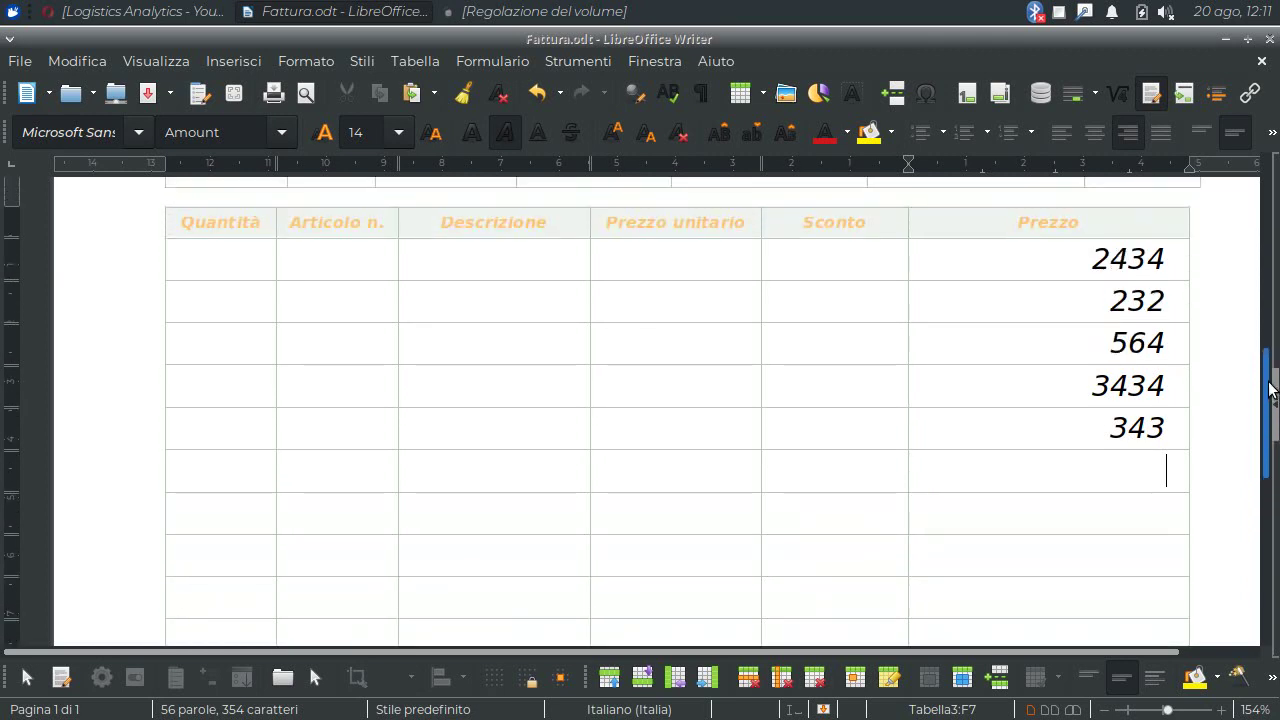
pyautogui.scroll(1, 1270, 390)
pyautogui.click(1175, 298)
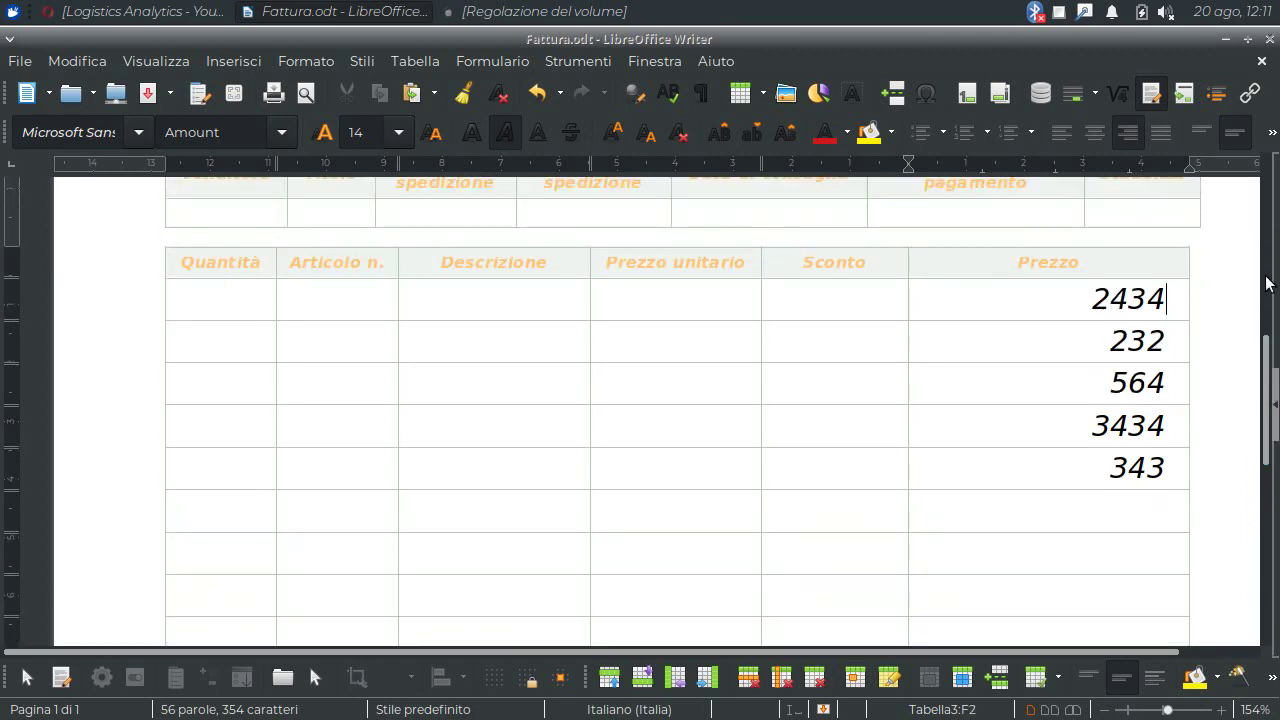
pyautogui.write(',00')
pyautogui.click(1185, 350)
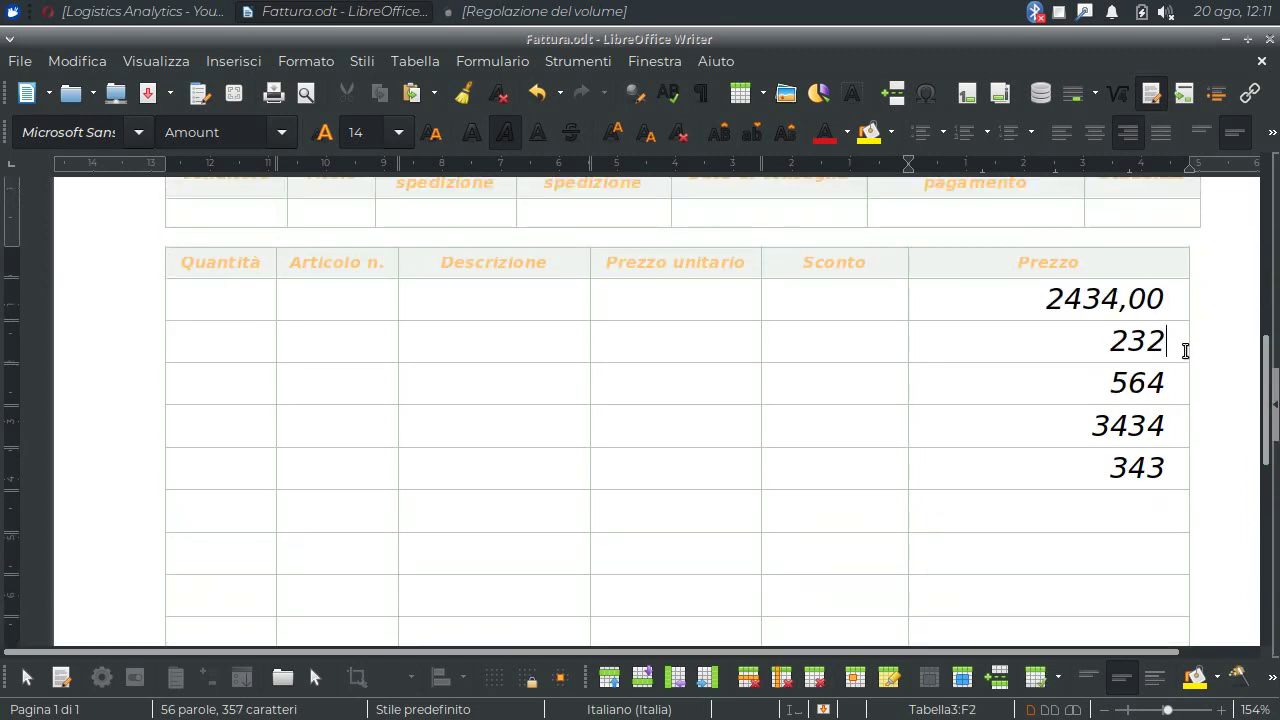
pyautogui.write(',00')
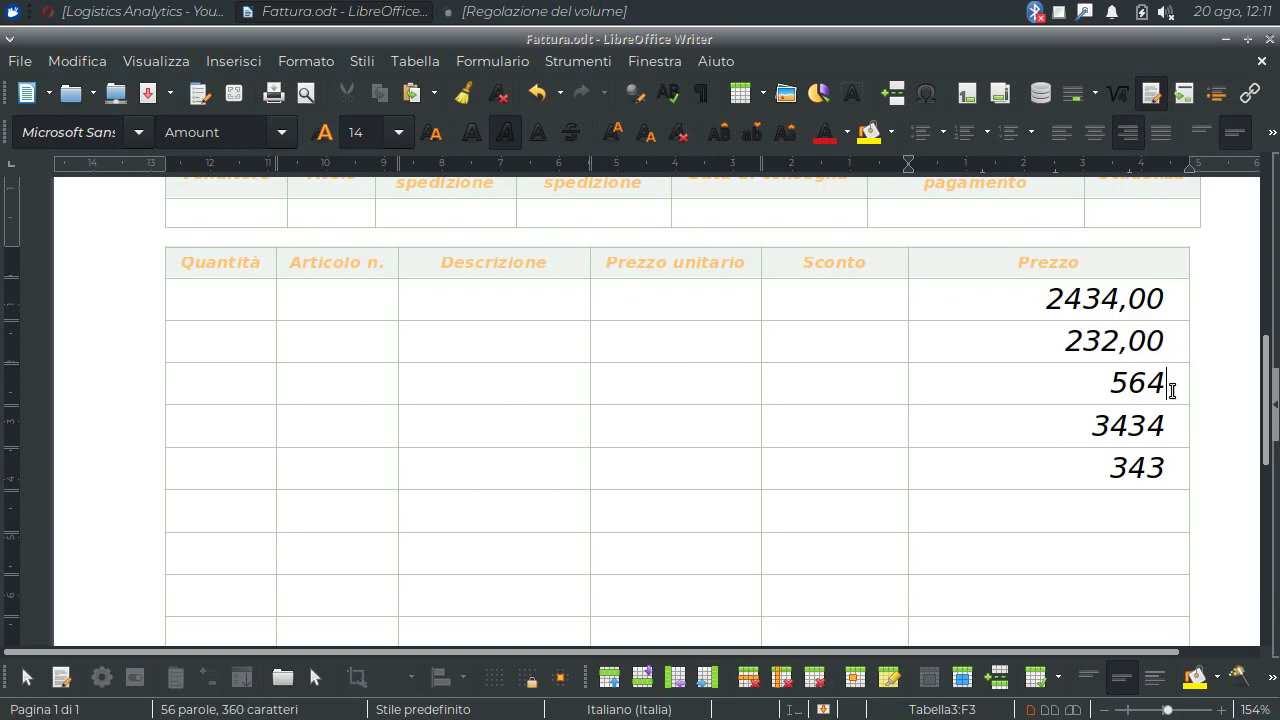
pyautogui.write(',00')
pyautogui.click(1179, 427)
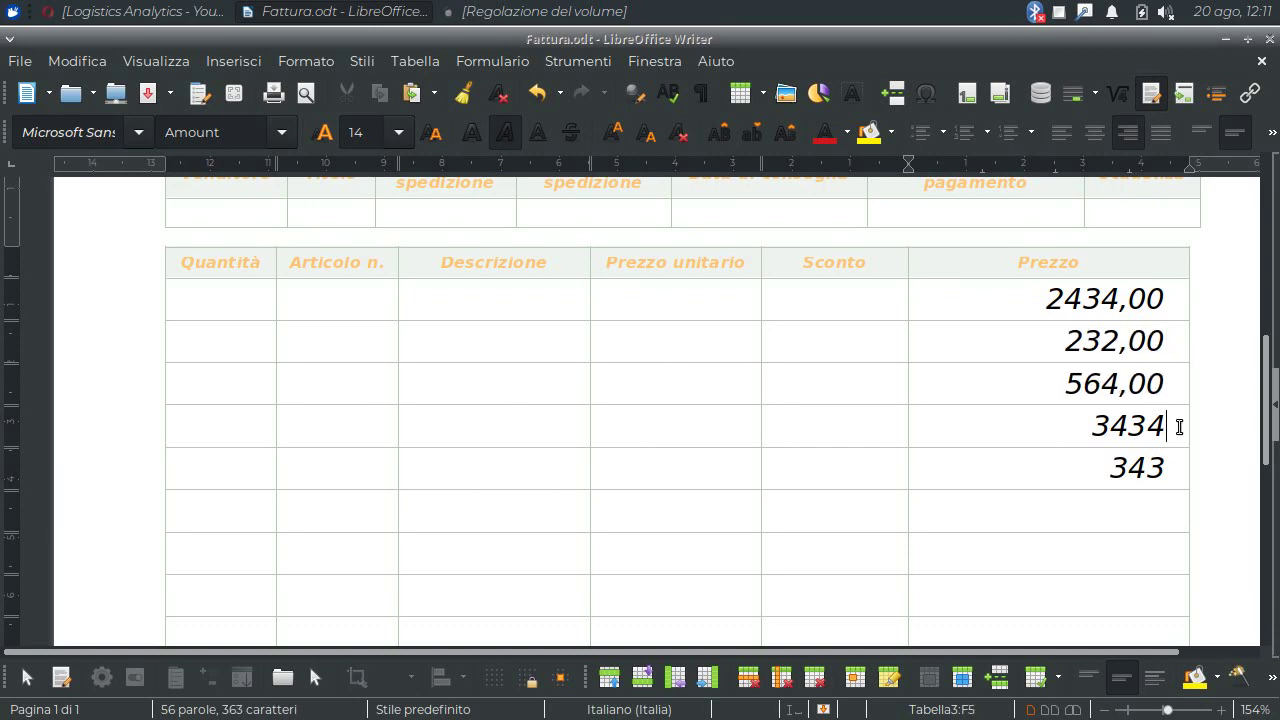
pyautogui.write(',00')
pyautogui.click(1179, 466)
pyautogui.write(',')
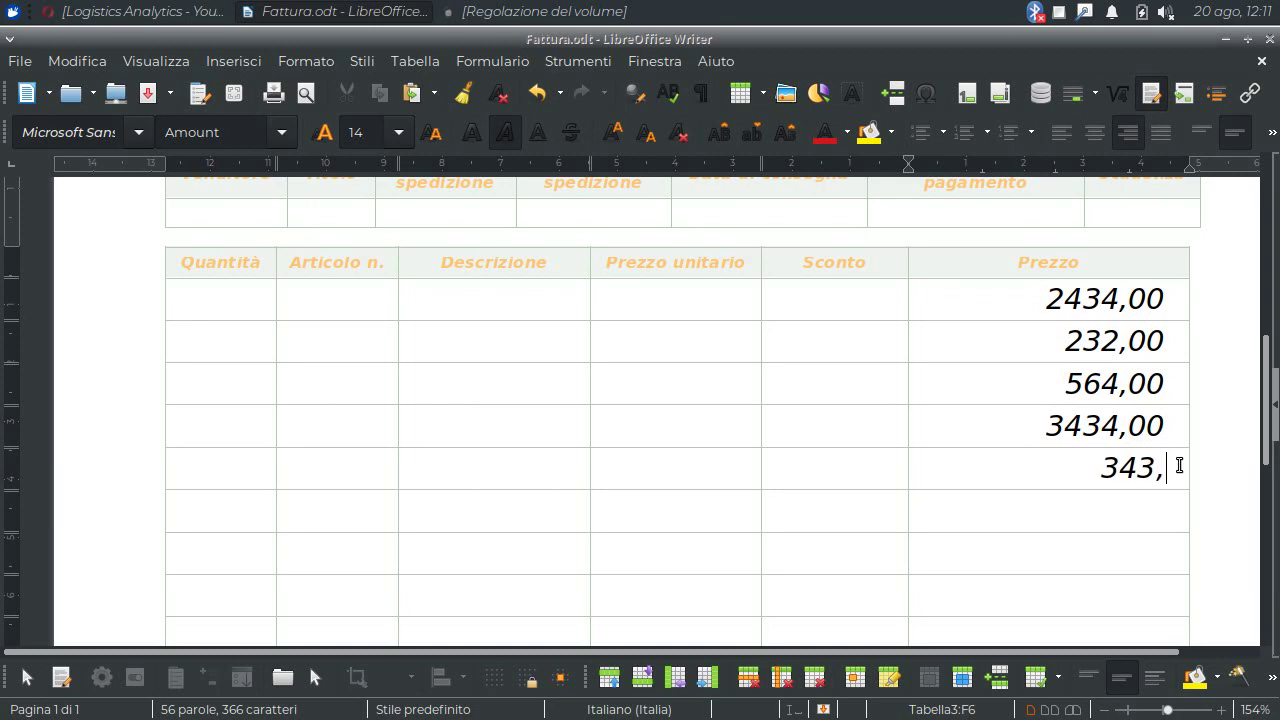
pyautogui.write('00')
pyautogui.moveTo(1266, 372); pyautogui.dragTo(1265, 437)
pyautogui.click(1126, 556)
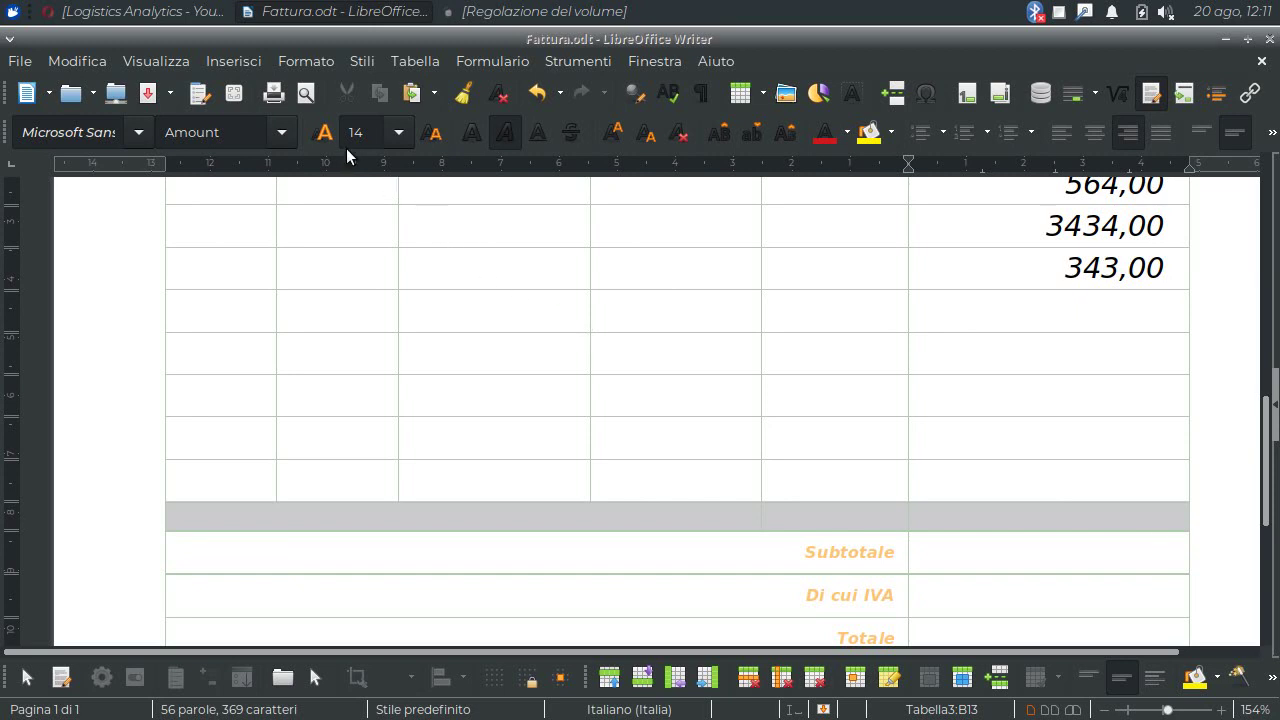
# Insert an empty Formula object in the Subtotale cell, browse Relazioni and Funzioni elements, then exit
pyautogui.click(245, 66)
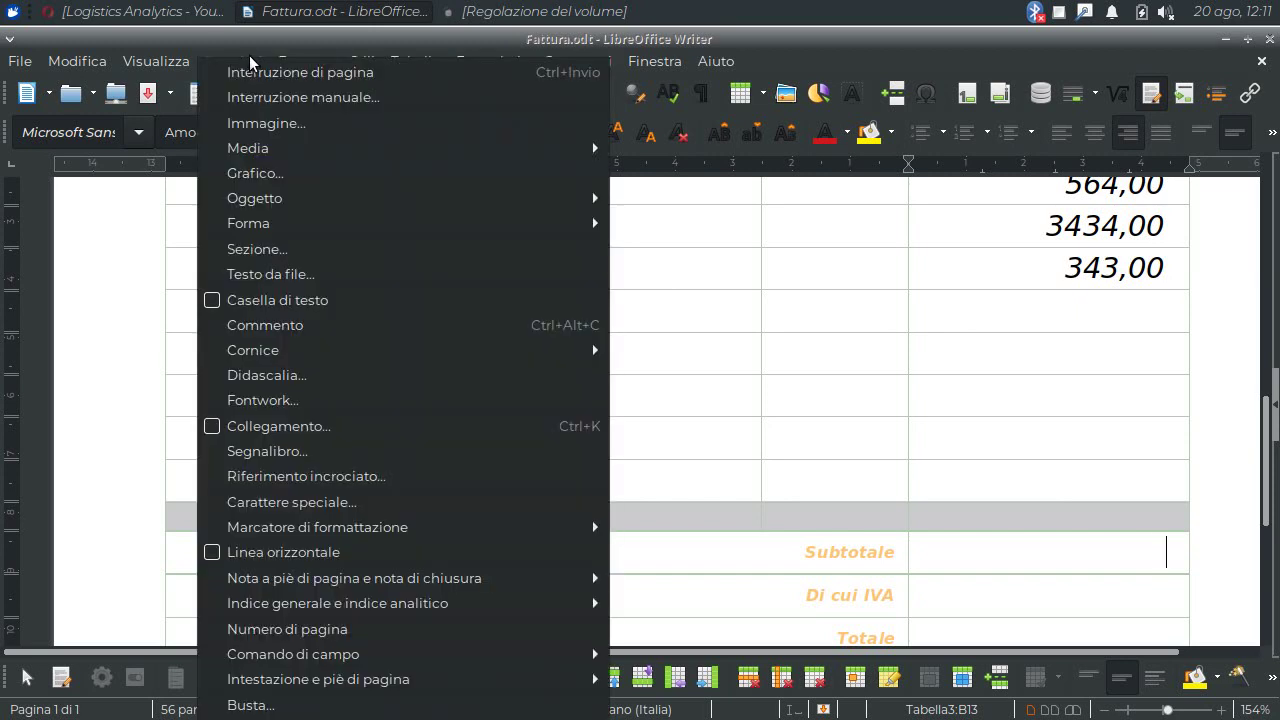
pyautogui.moveTo(343, 207)
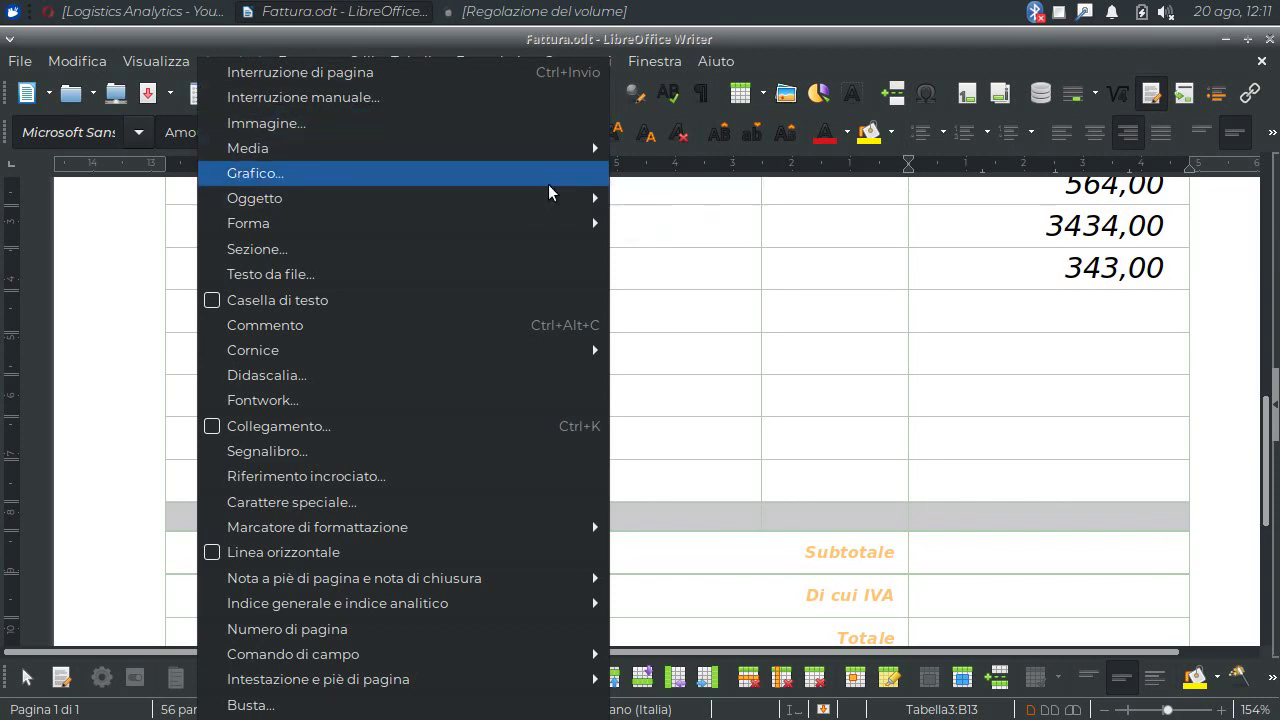
pyautogui.click(660, 199)
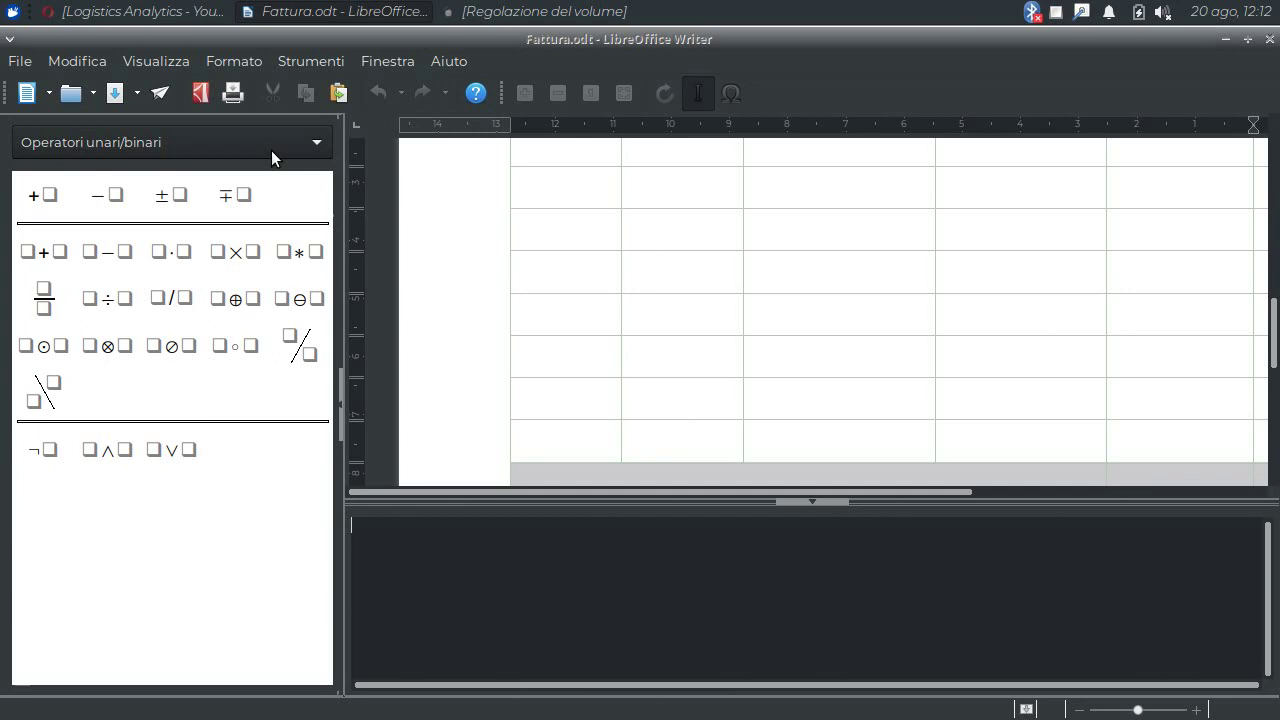
pyautogui.click(271, 150)
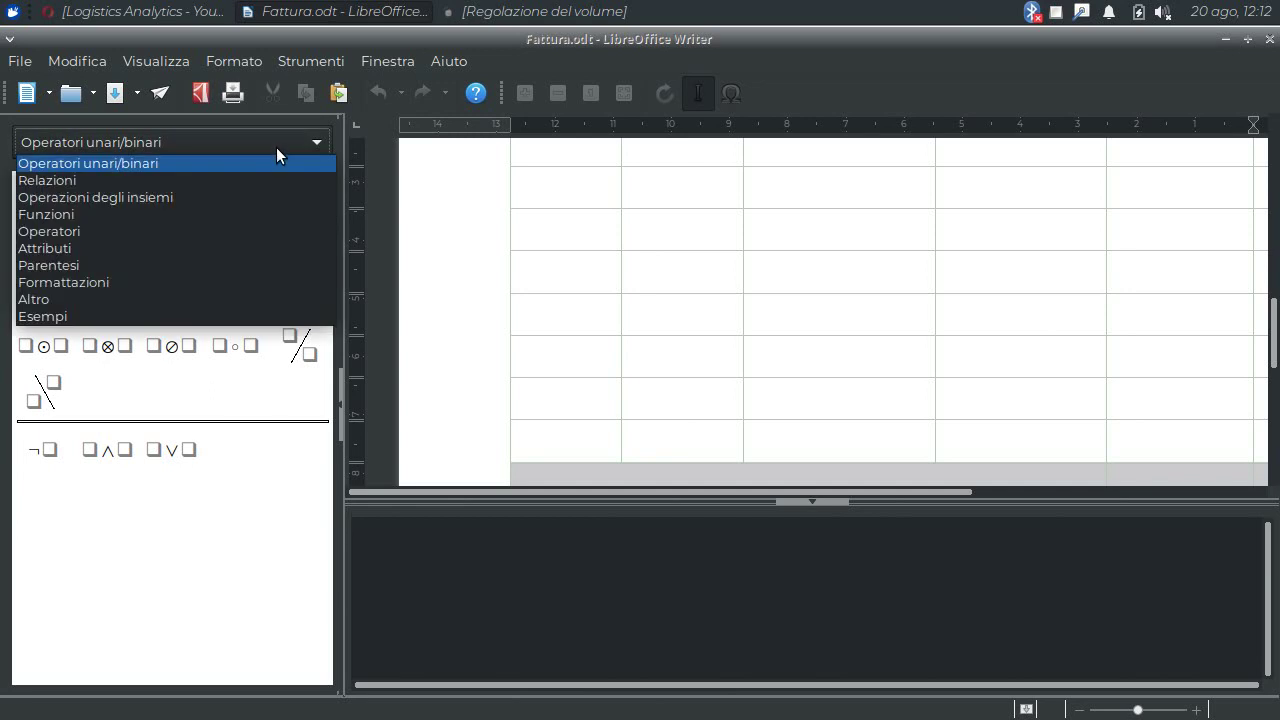
pyautogui.click(274, 177)
pyautogui.click(271, 150)
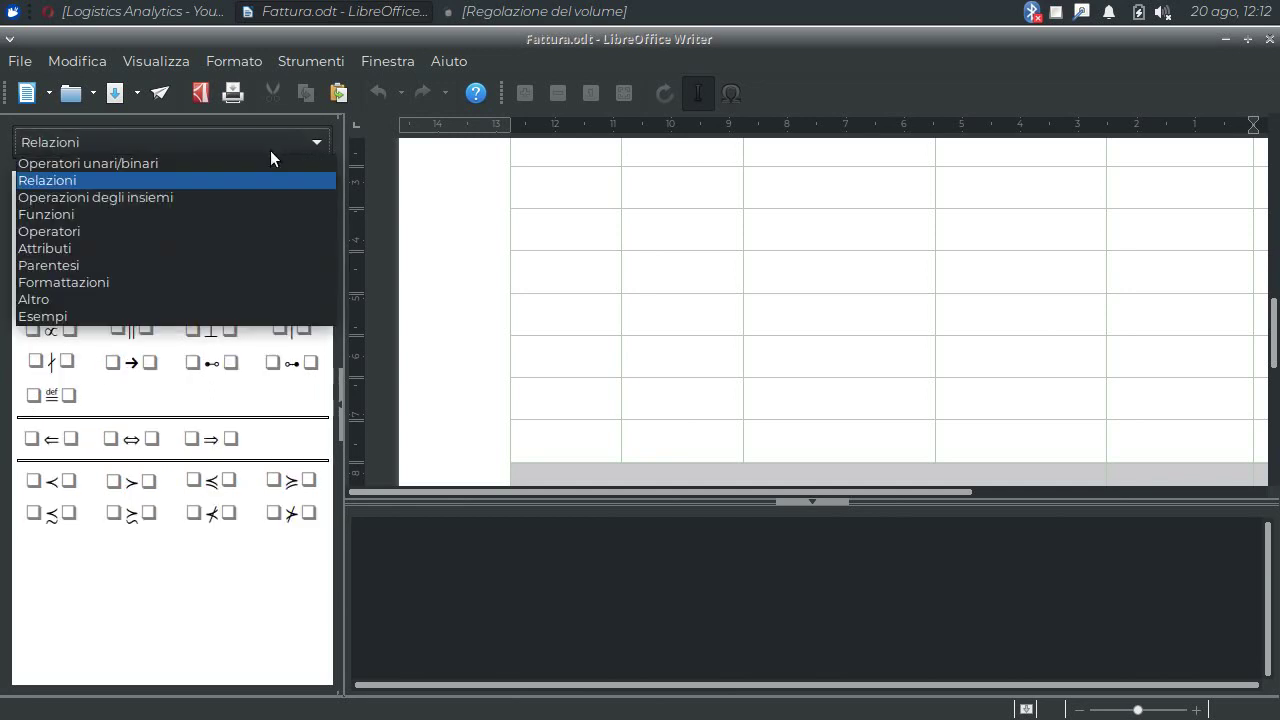
pyautogui.click(257, 216)
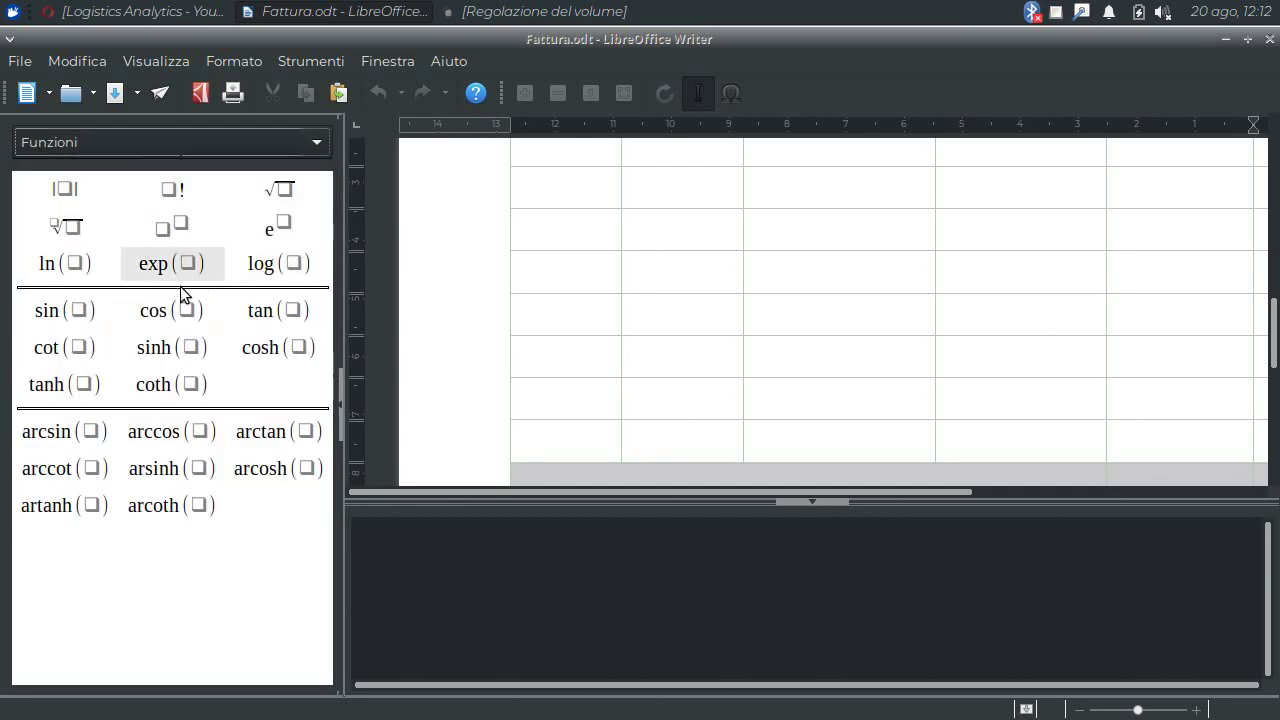
pyautogui.click(681, 231)
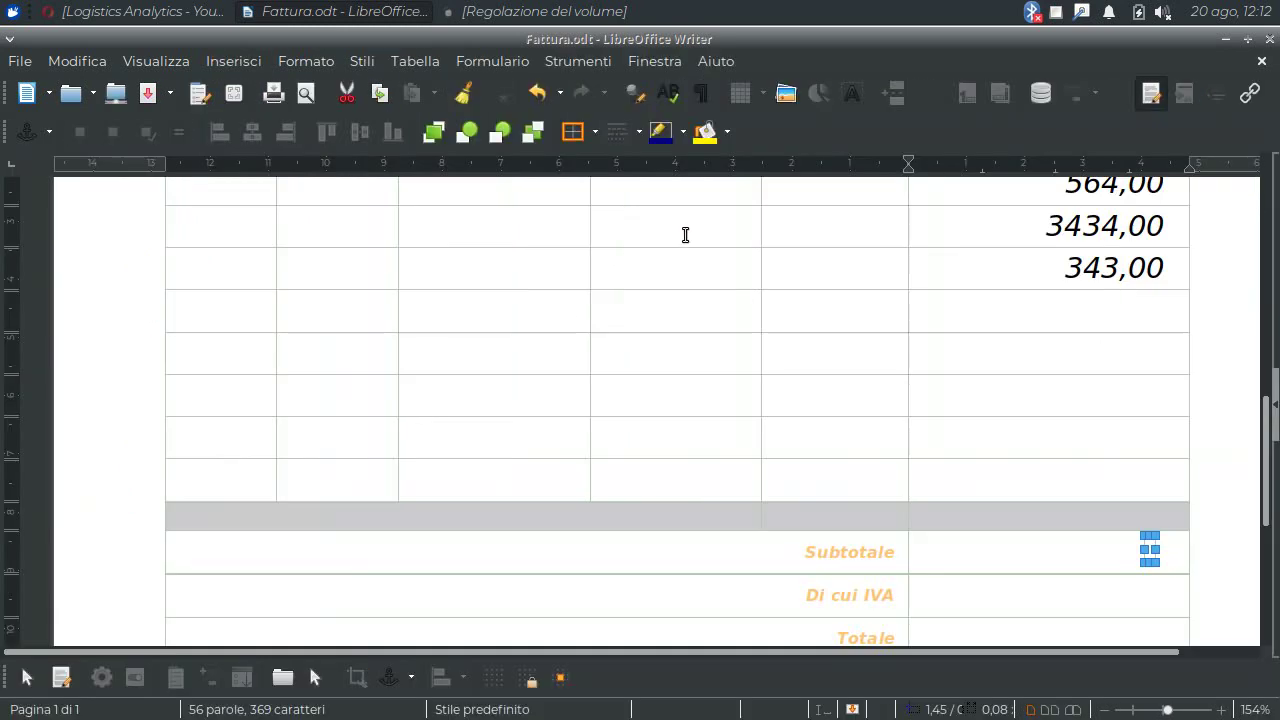
# Start a Tabella > Formula entry in Subtotale cell B13, leaving just the equals sign
pyautogui.click(1146, 549)
pyautogui.scroll(-1, 1146, 549)
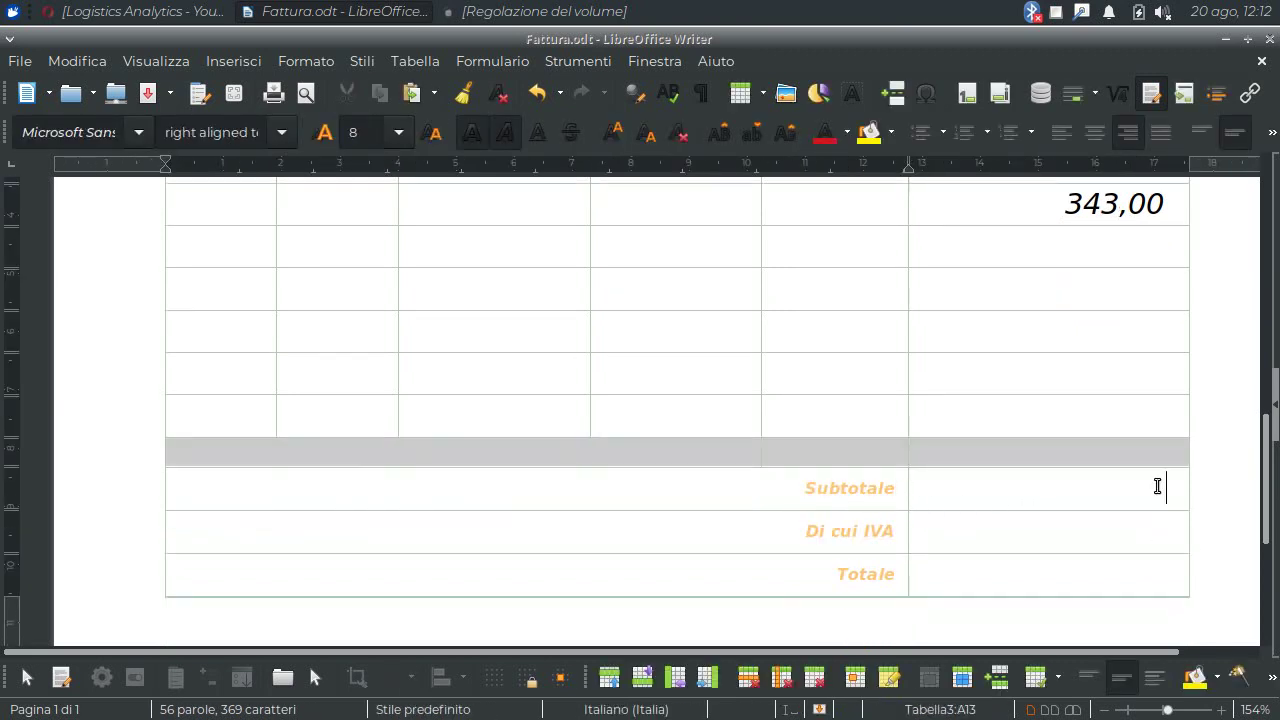
pyautogui.click(231, 61)
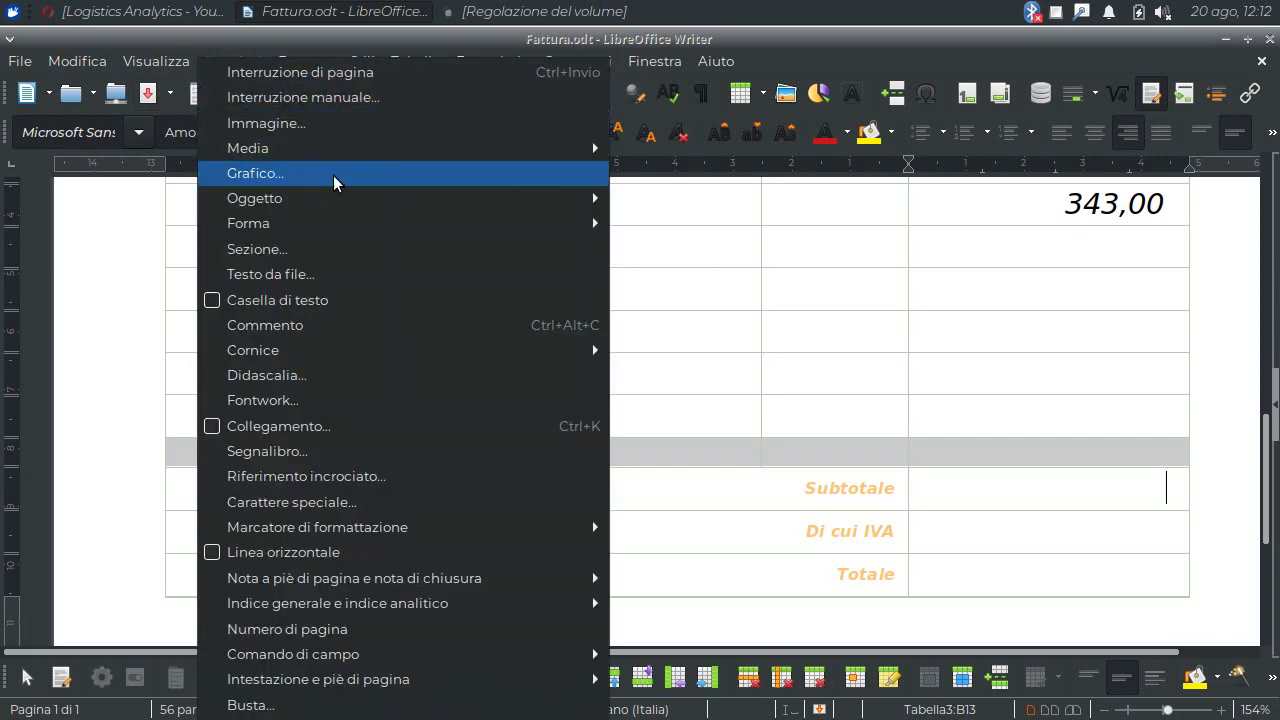
pyautogui.moveTo(517, 214)
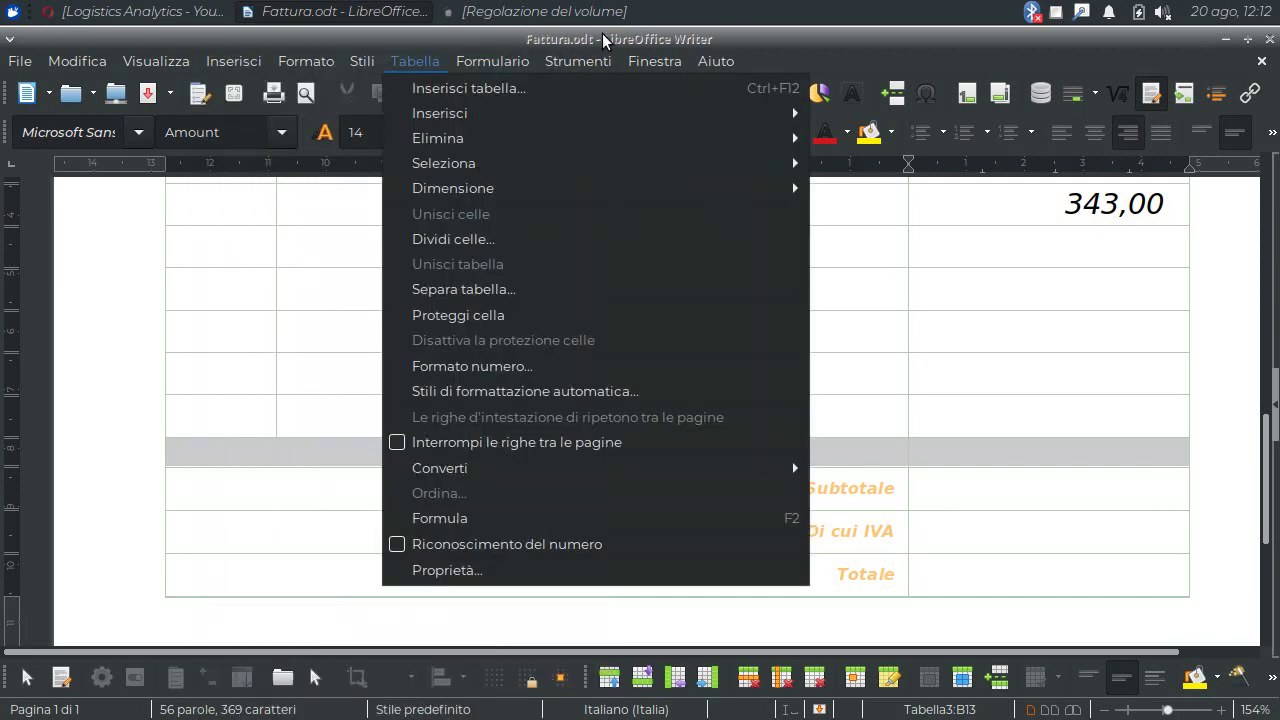
pyautogui.click(647, 43)
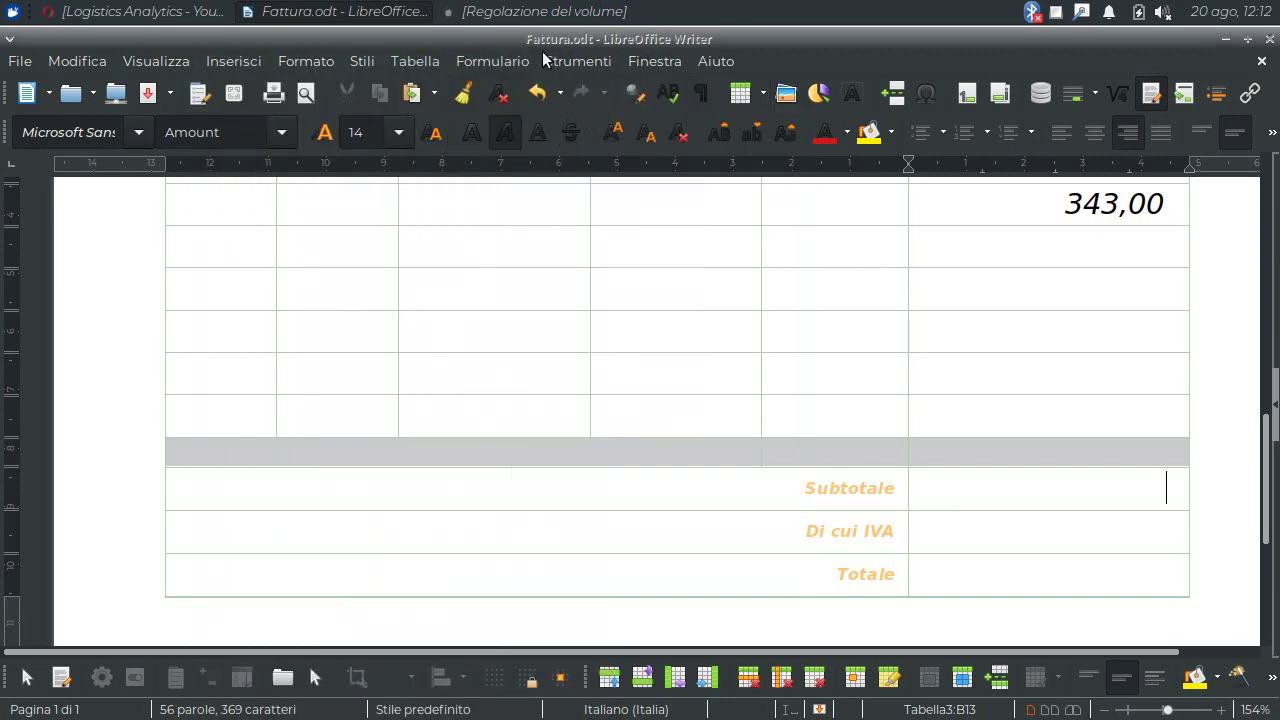
pyautogui.click(418, 62)
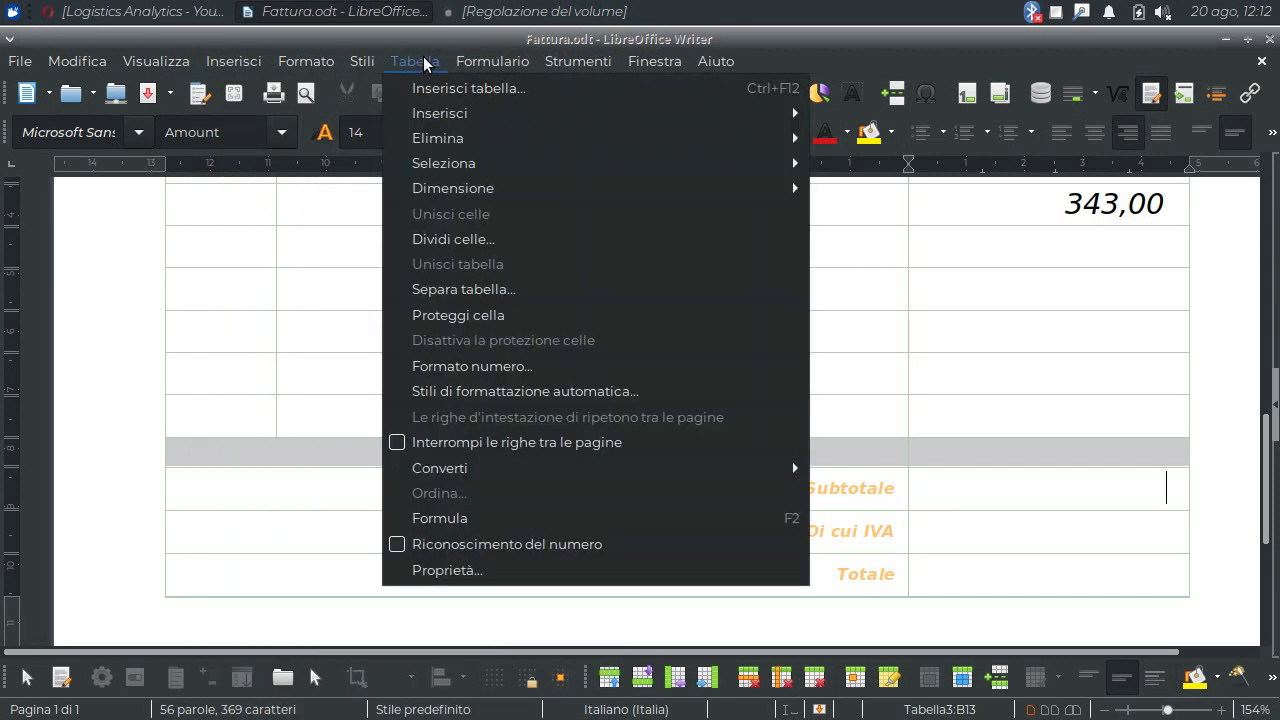
pyautogui.click(428, 62)
pyautogui.click(414, 62)
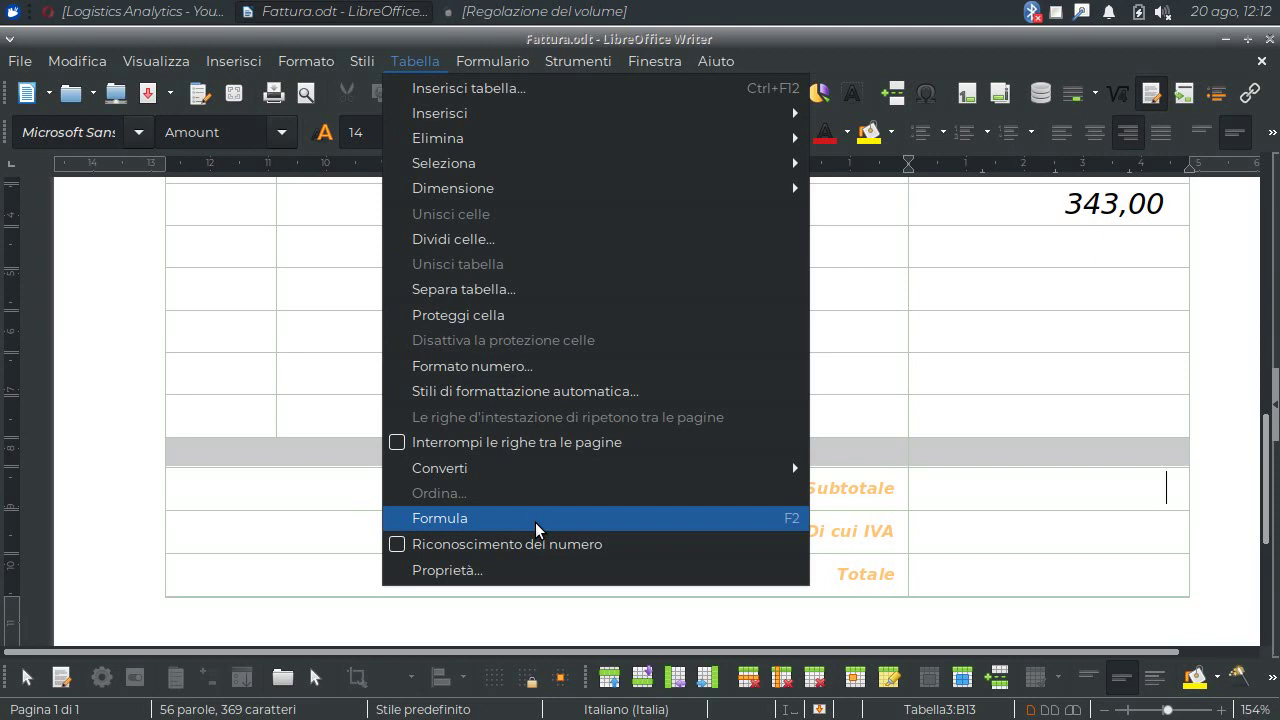
pyautogui.click(537, 518)
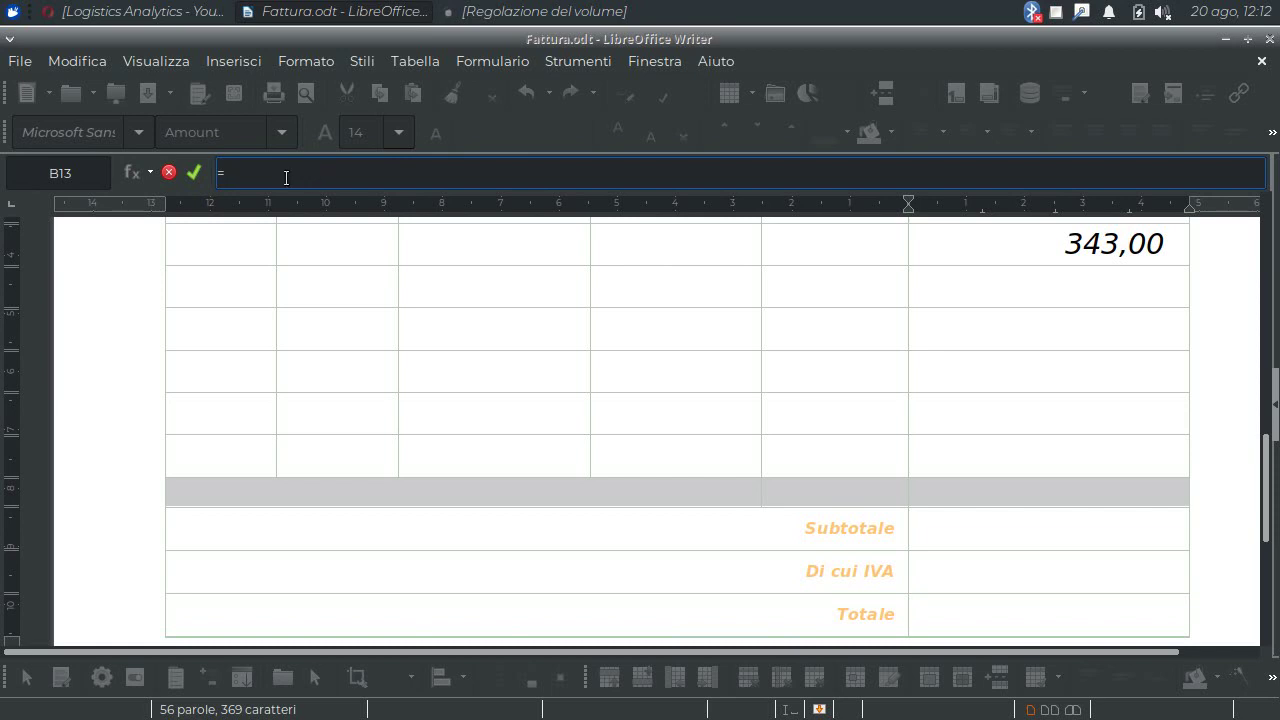
# Enter =sum <F2:F11> in the Subtotale cell over the amounts column, giving 7007
pyautogui.click(149, 171)
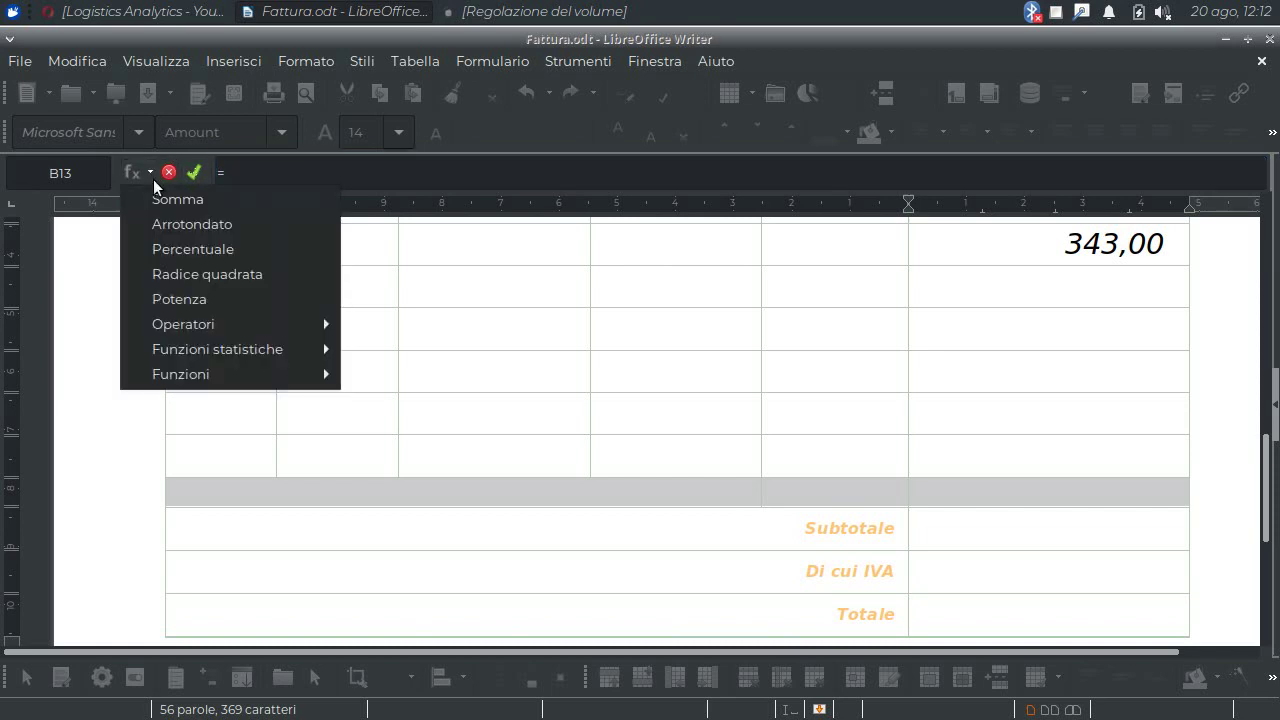
pyautogui.click(162, 198)
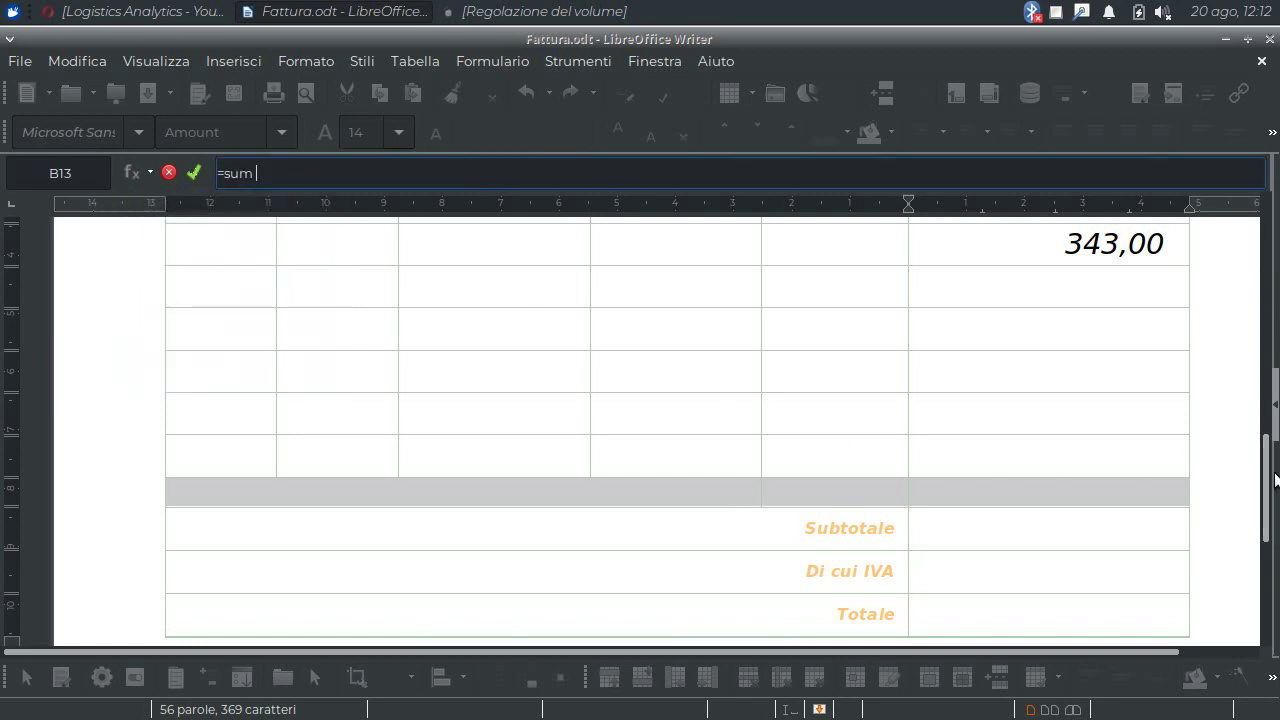
pyautogui.moveTo(1275, 480); pyautogui.dragTo(1270, 437)
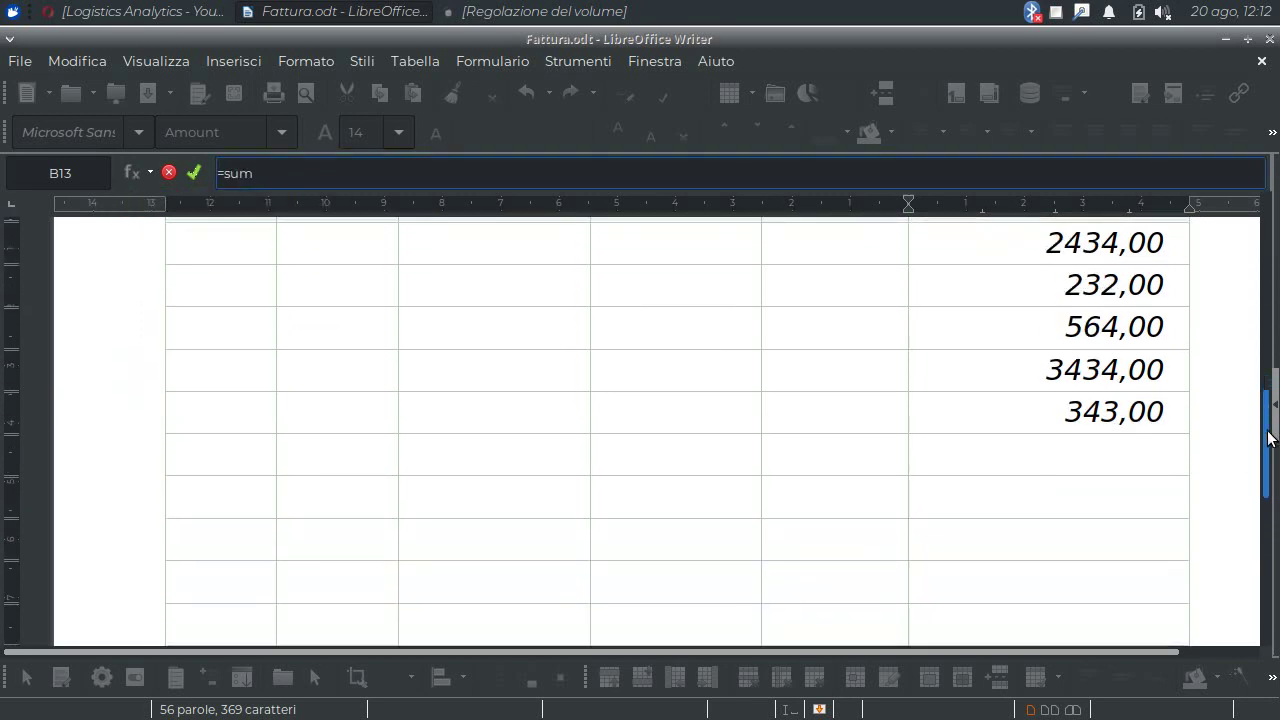
pyautogui.moveTo(1034, 240)
pyautogui.mouseDown()
pyautogui.moveTo(1111, 516)
pyautogui.moveTo(1083, 369)
pyautogui.mouseUp()
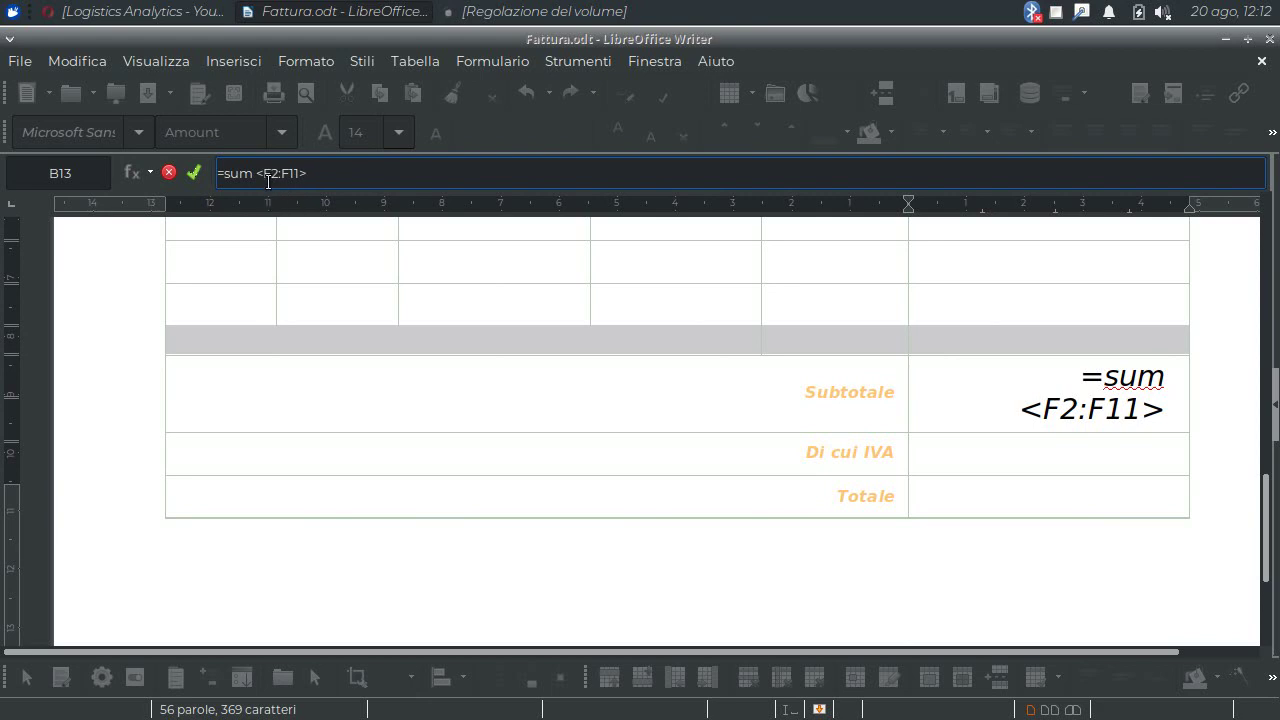
pyautogui.click(196, 173)
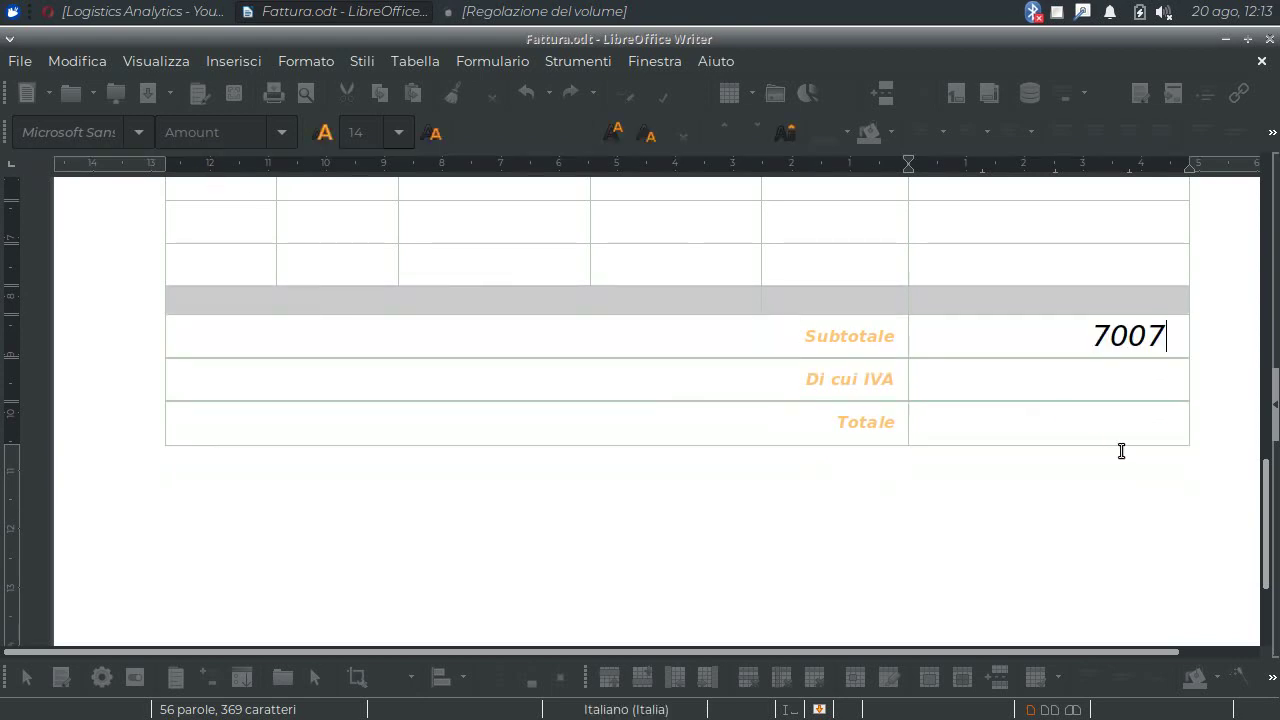
pyautogui.moveTo(1275, 495); pyautogui.dragTo(1275, 462)
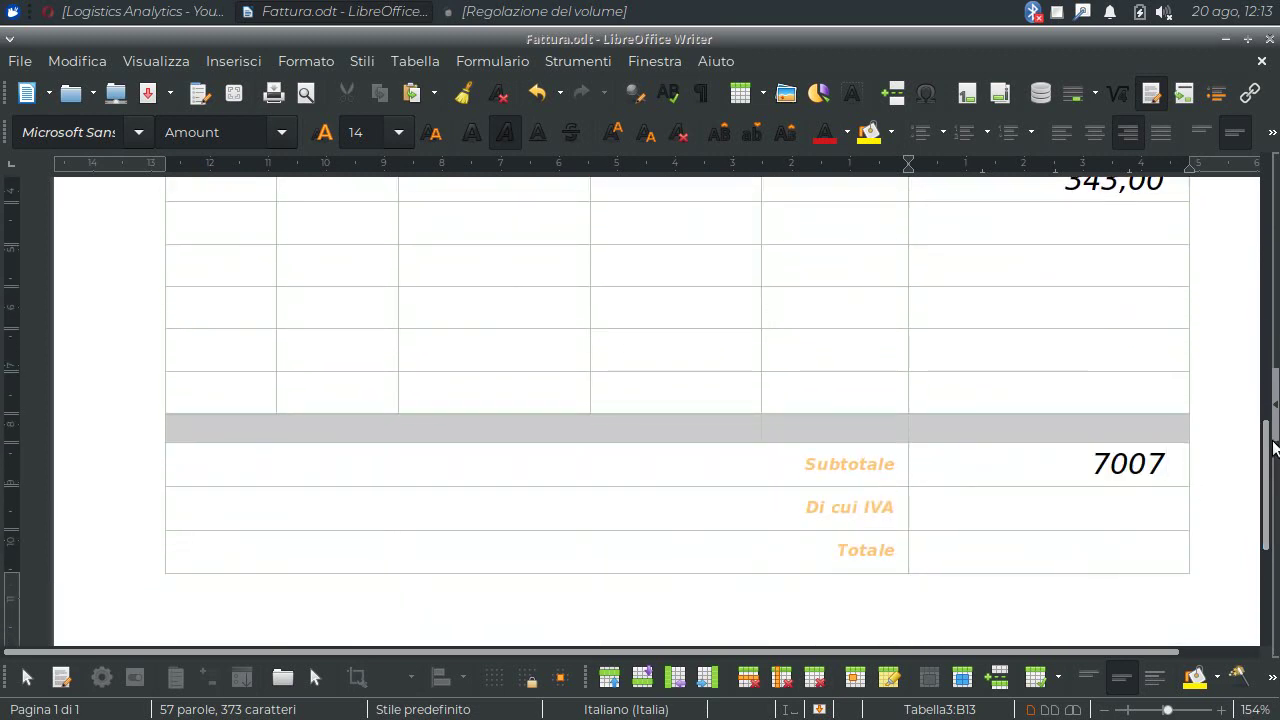
# Change the fifth amount from 343,00 to 343,59
pyautogui.moveTo(1269, 440); pyautogui.dragTo(1269, 402)
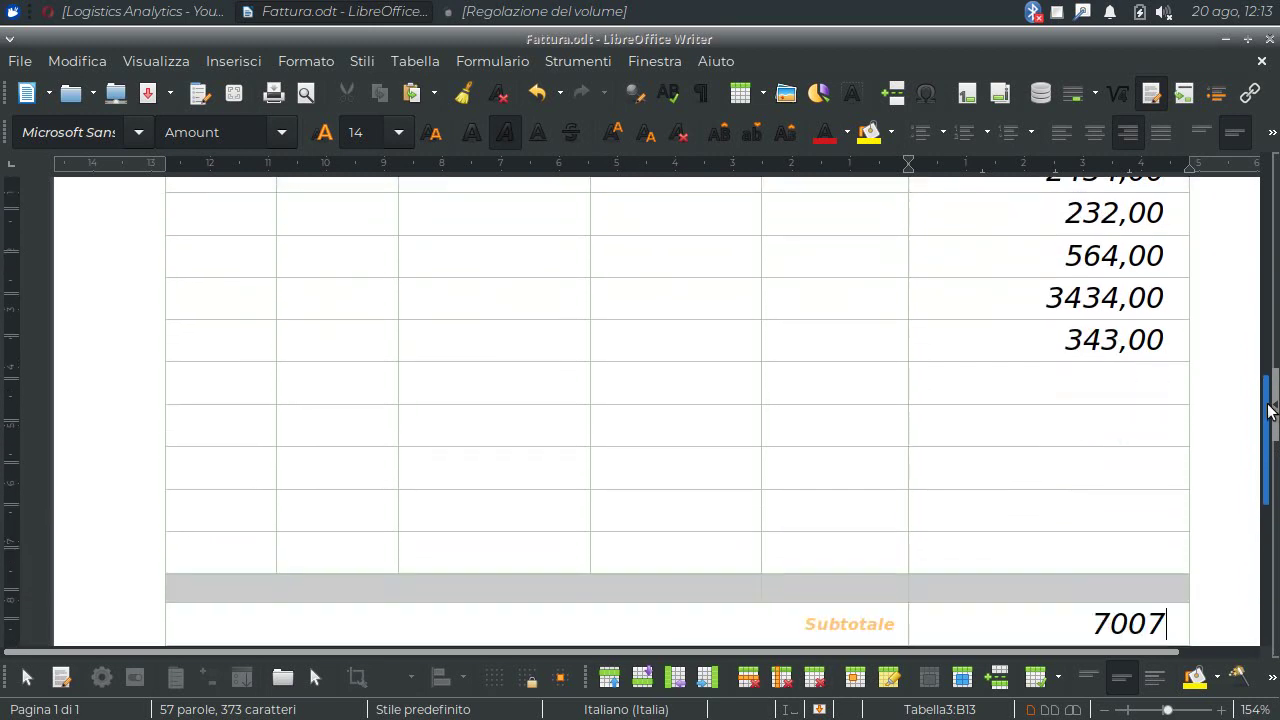
pyautogui.click(1178, 333)
pyautogui.press('BackSpace')
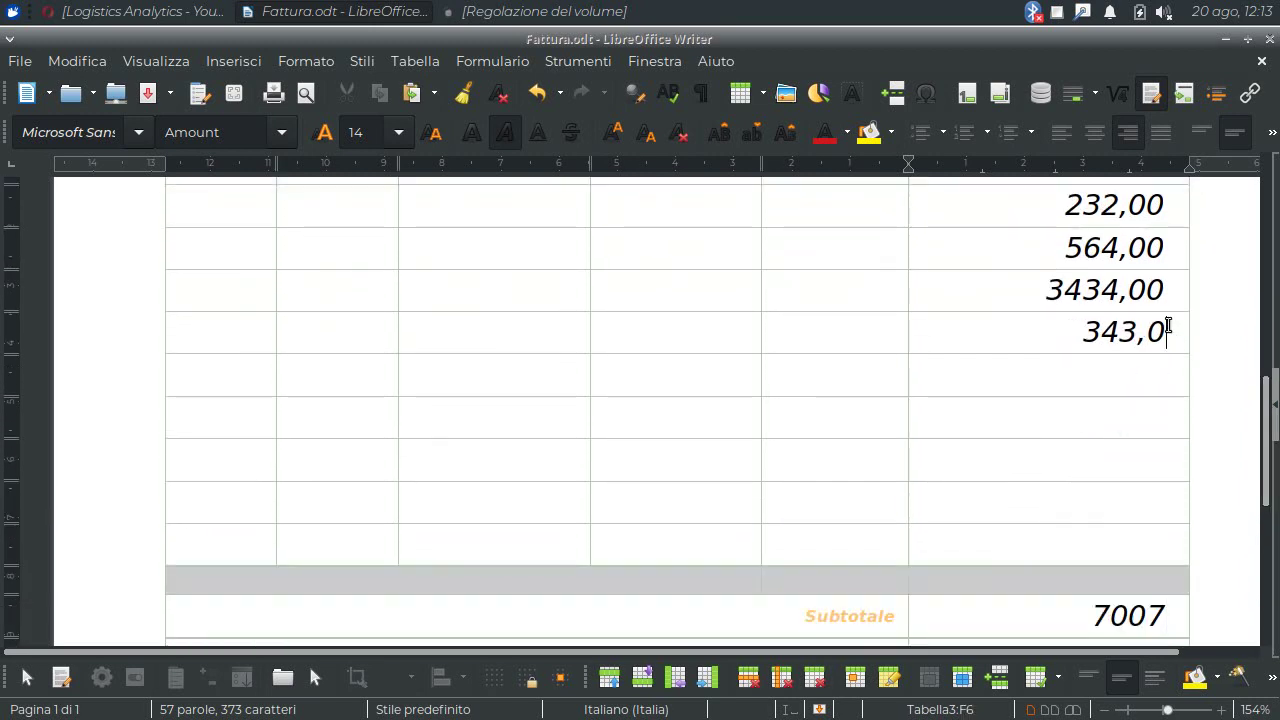
pyautogui.press('BackSpace')
pyautogui.write('5')
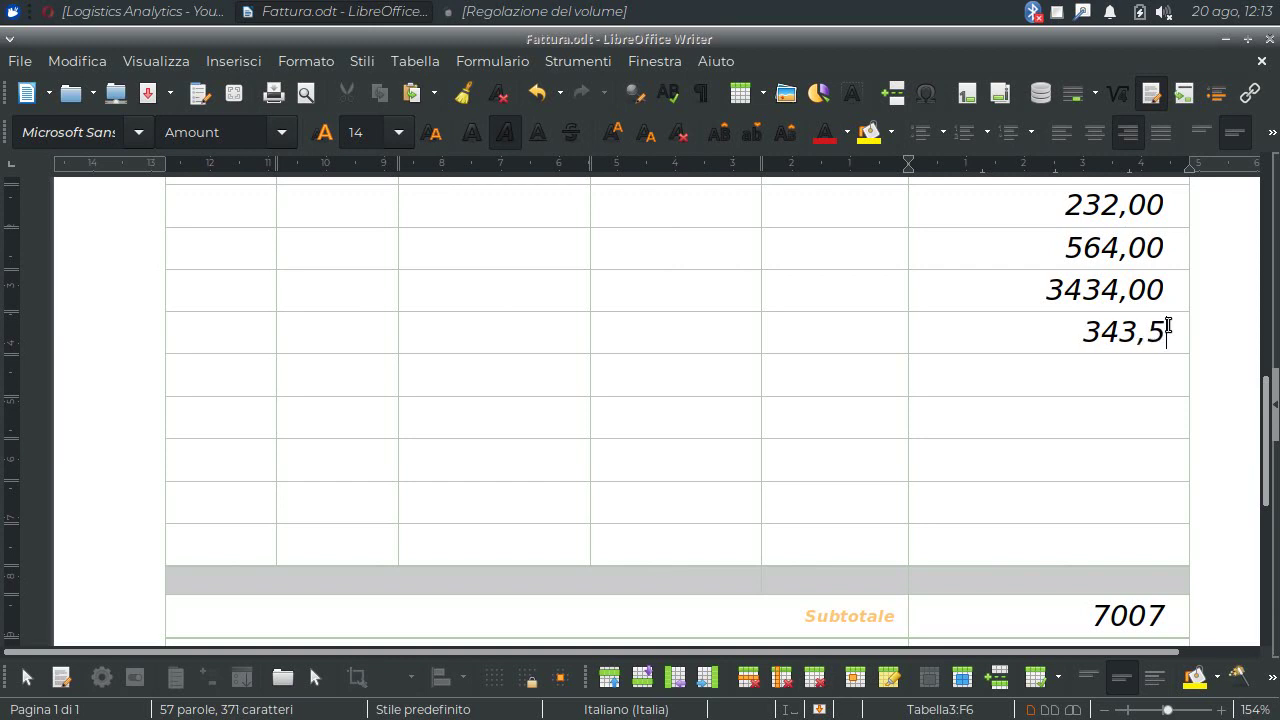
pyautogui.write('9')
# Add an amount of 230 in the empty cell below, raising Subtotale to 7237,59
pyautogui.click(1168, 374)
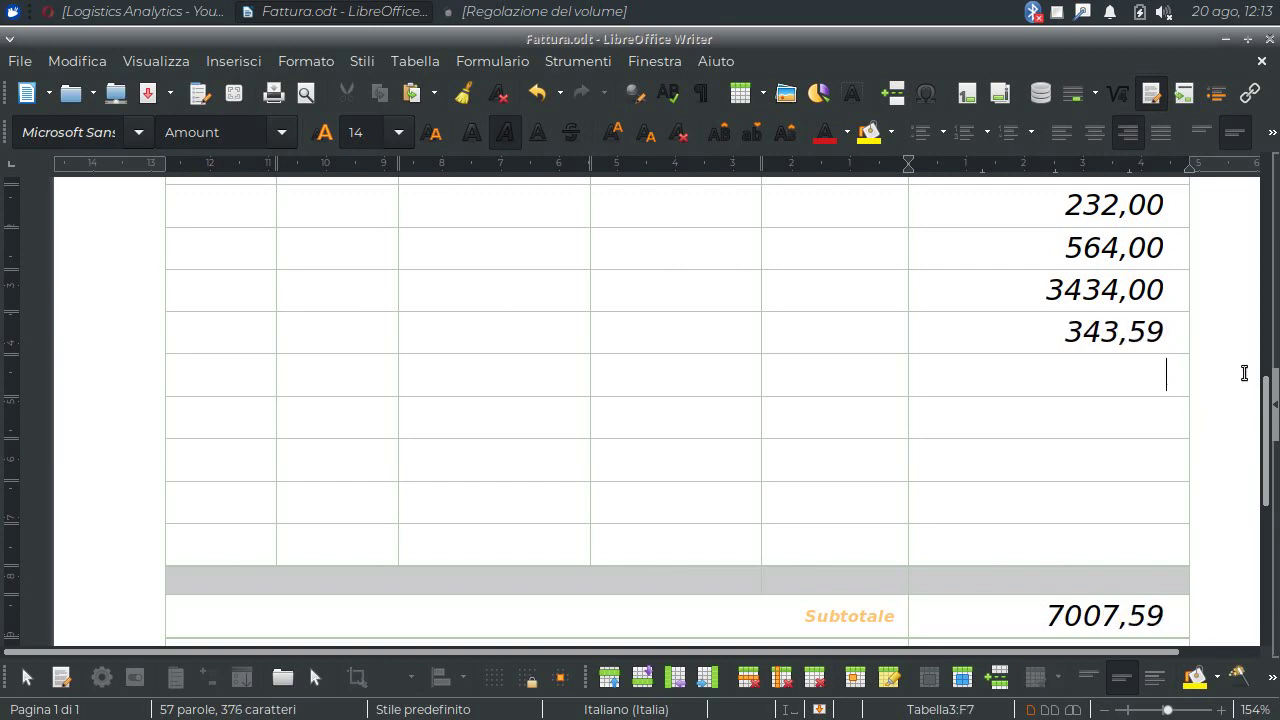
pyautogui.moveTo(1268, 405)
pyautogui.mouseDown()
pyautogui.moveTo(1272, 428)
pyautogui.moveTo(1252, 337)
pyautogui.moveTo(1262, 407)
pyautogui.mouseUp()
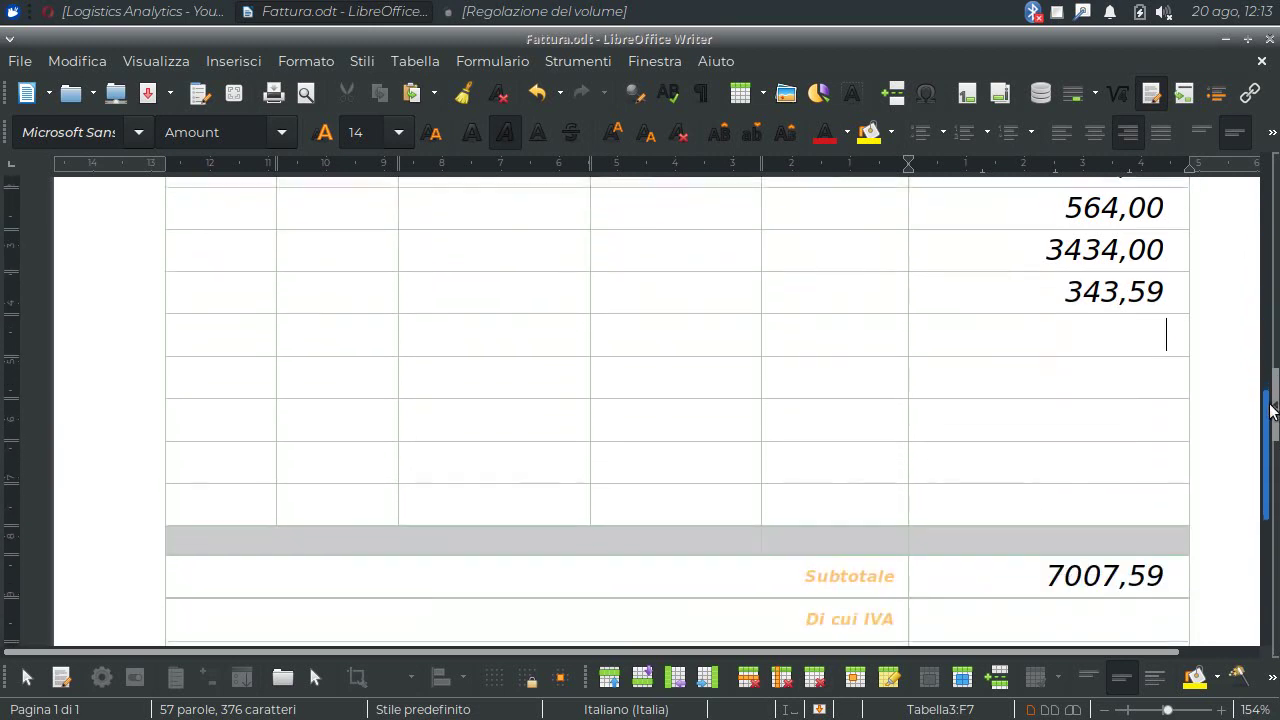
pyautogui.write('23')
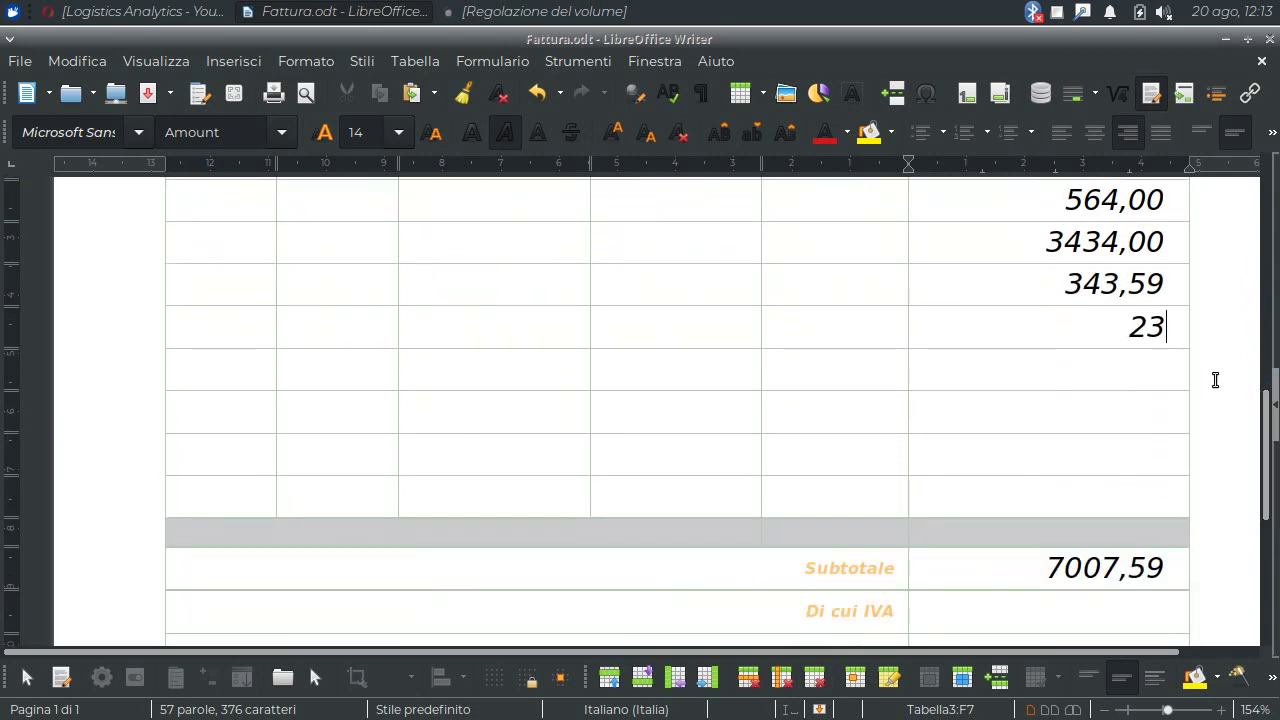
pyautogui.write('0')
pyautogui.click(1163, 369)
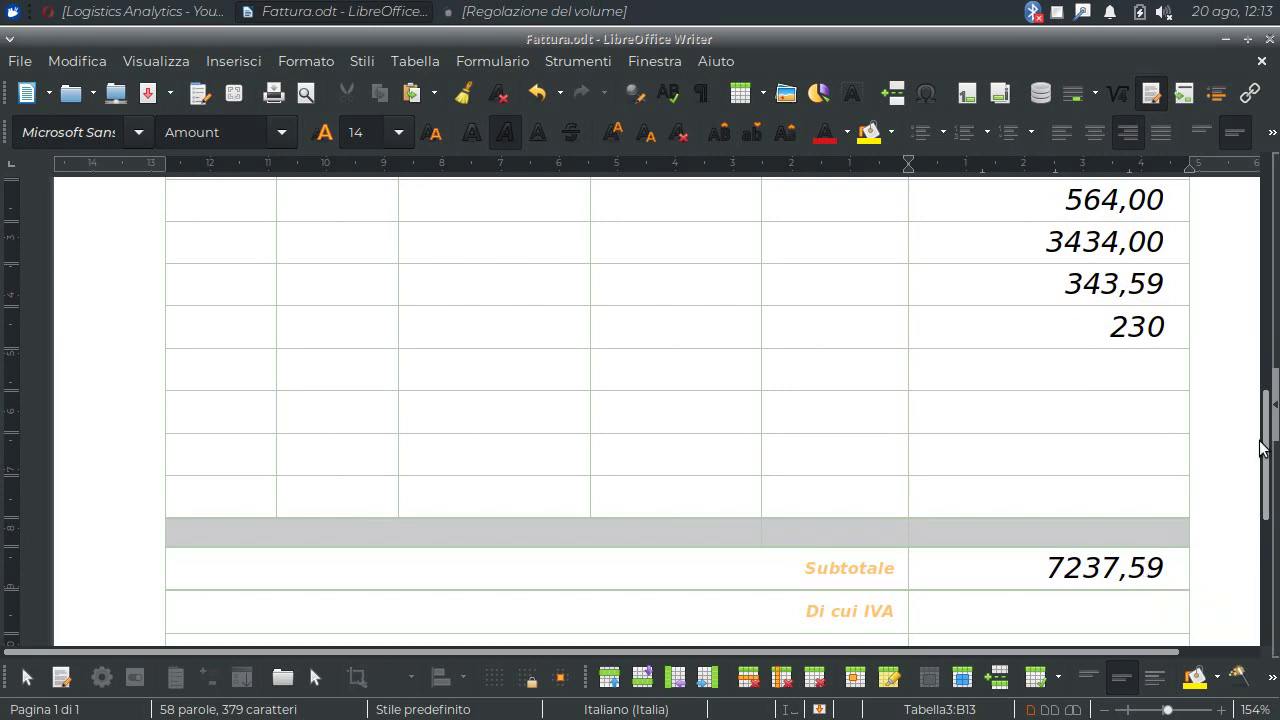
pyautogui.moveTo(1266, 443); pyautogui.dragTo(1264, 468)
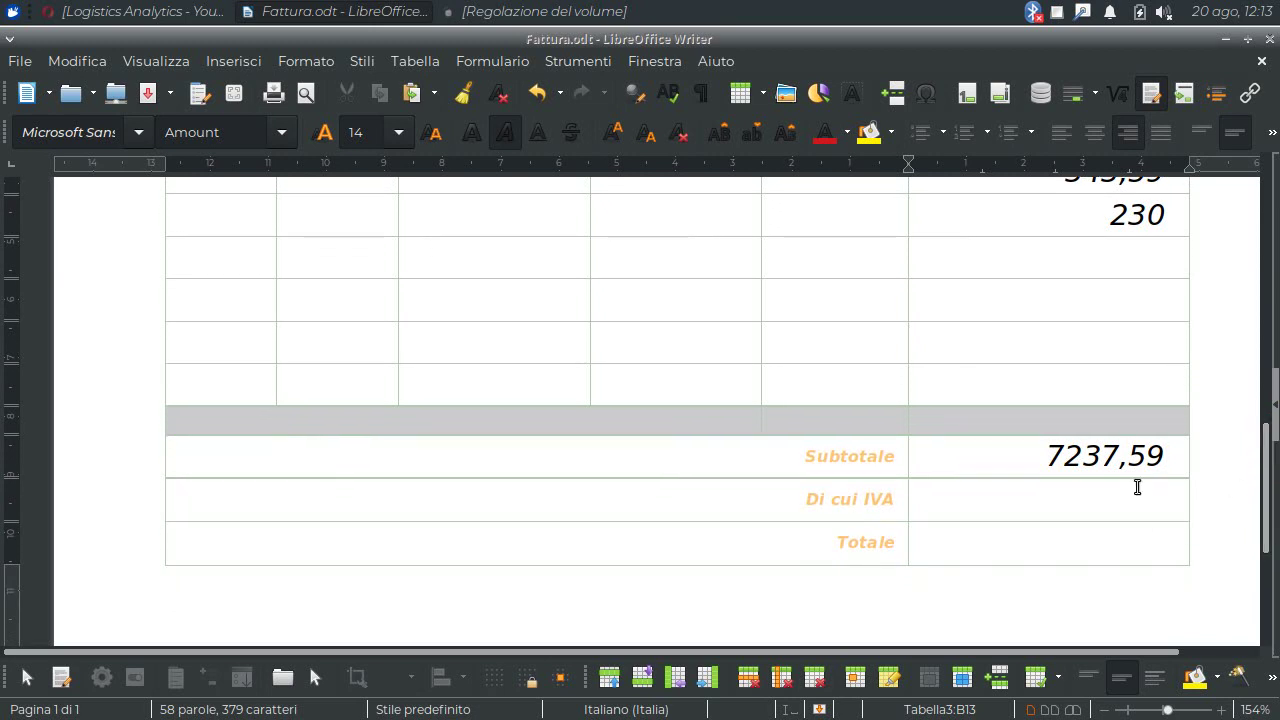
# Create a Formula-format user field named IVA with value 0,22 under Fields > Variables
pyautogui.click(240, 62)
pyautogui.moveTo(401, 660)
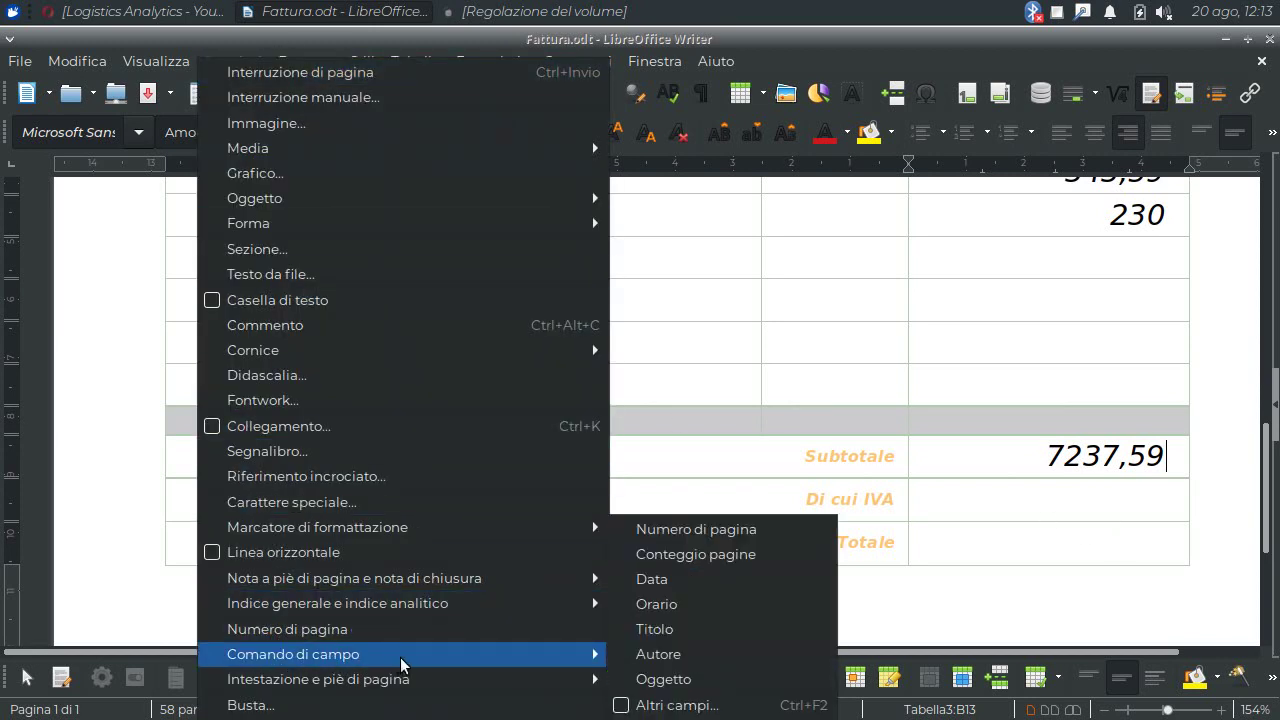
pyautogui.click(658, 705)
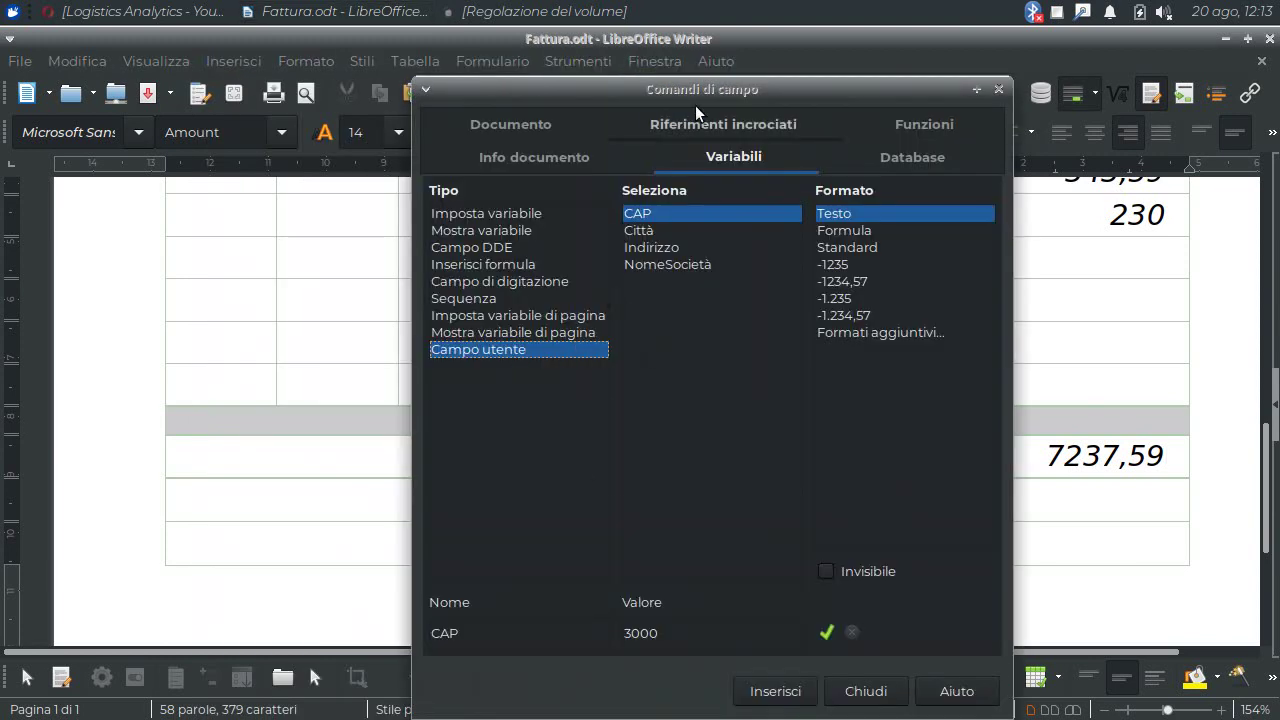
pyautogui.moveTo(734, 93); pyautogui.dragTo(691, 43)
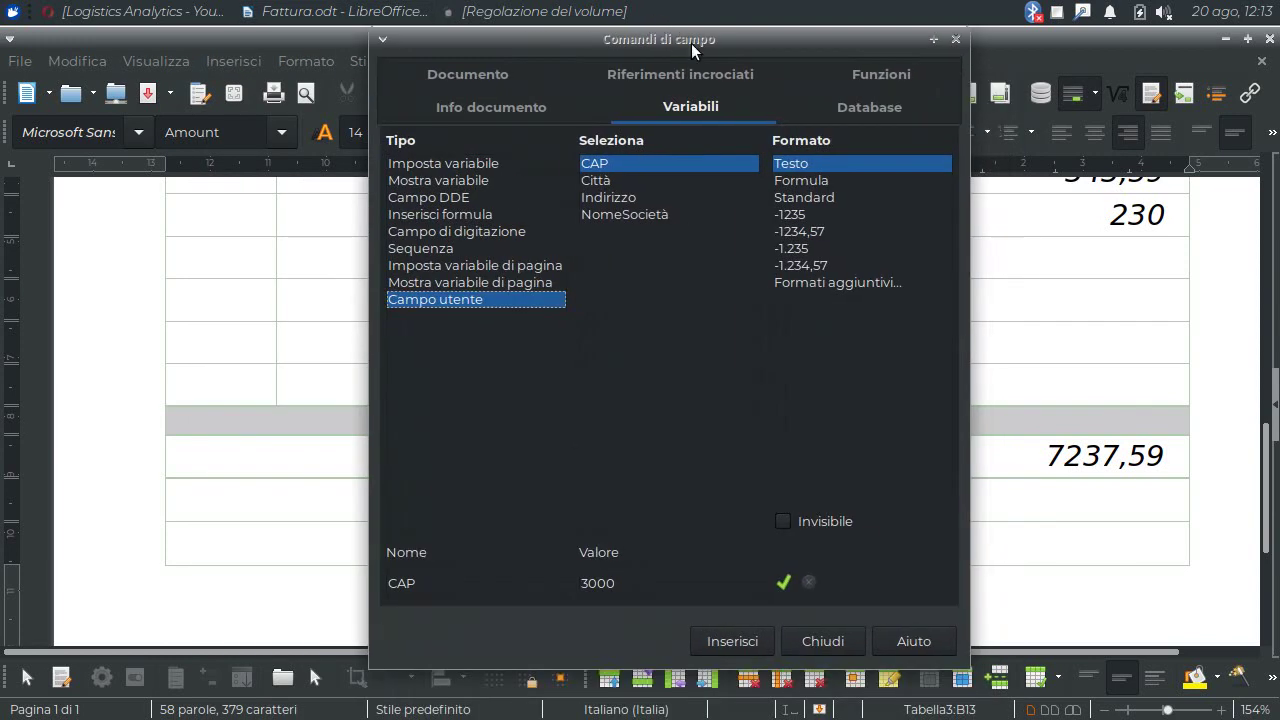
pyautogui.click(800, 182)
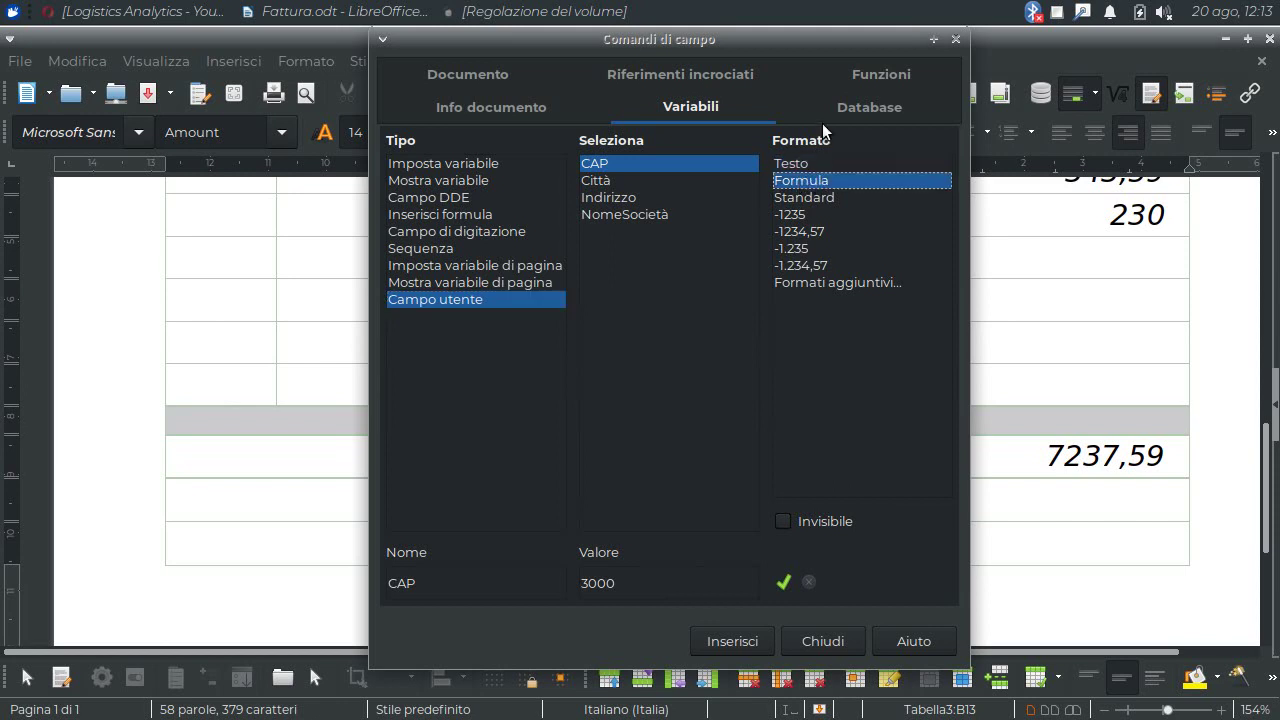
pyautogui.click(452, 588)
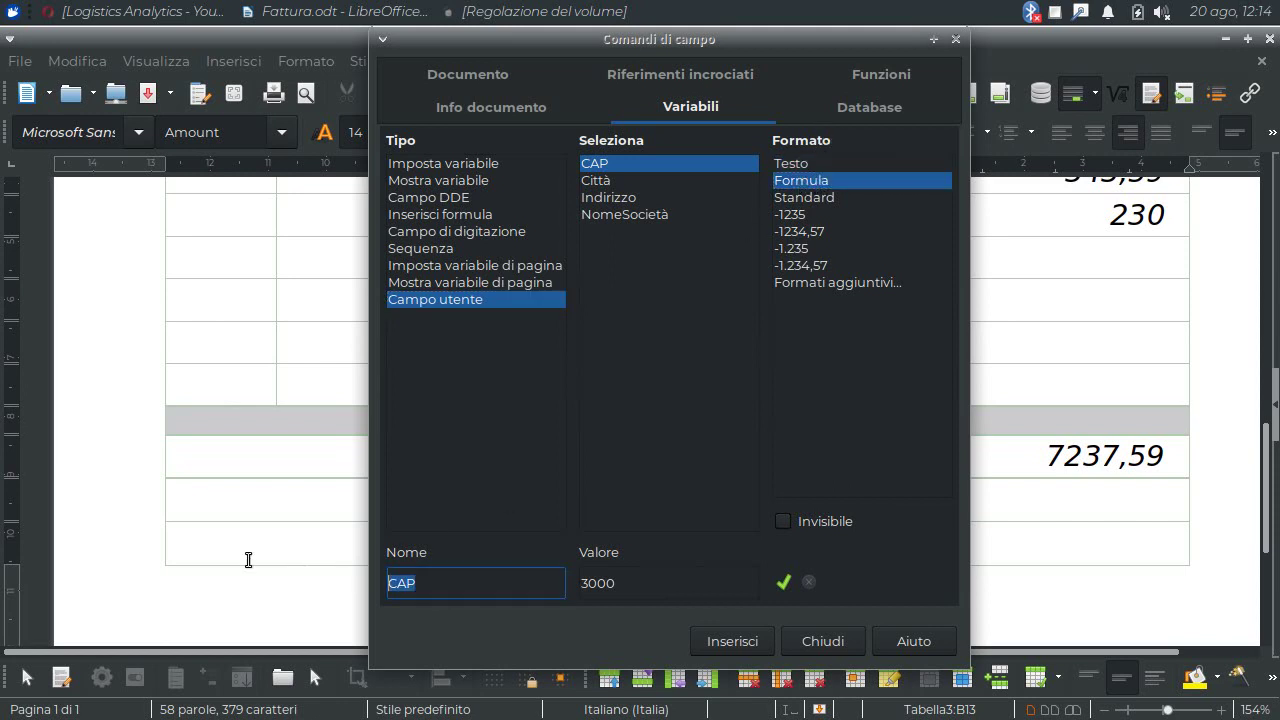
pyautogui.write('IVA')
pyautogui.press('Tab')
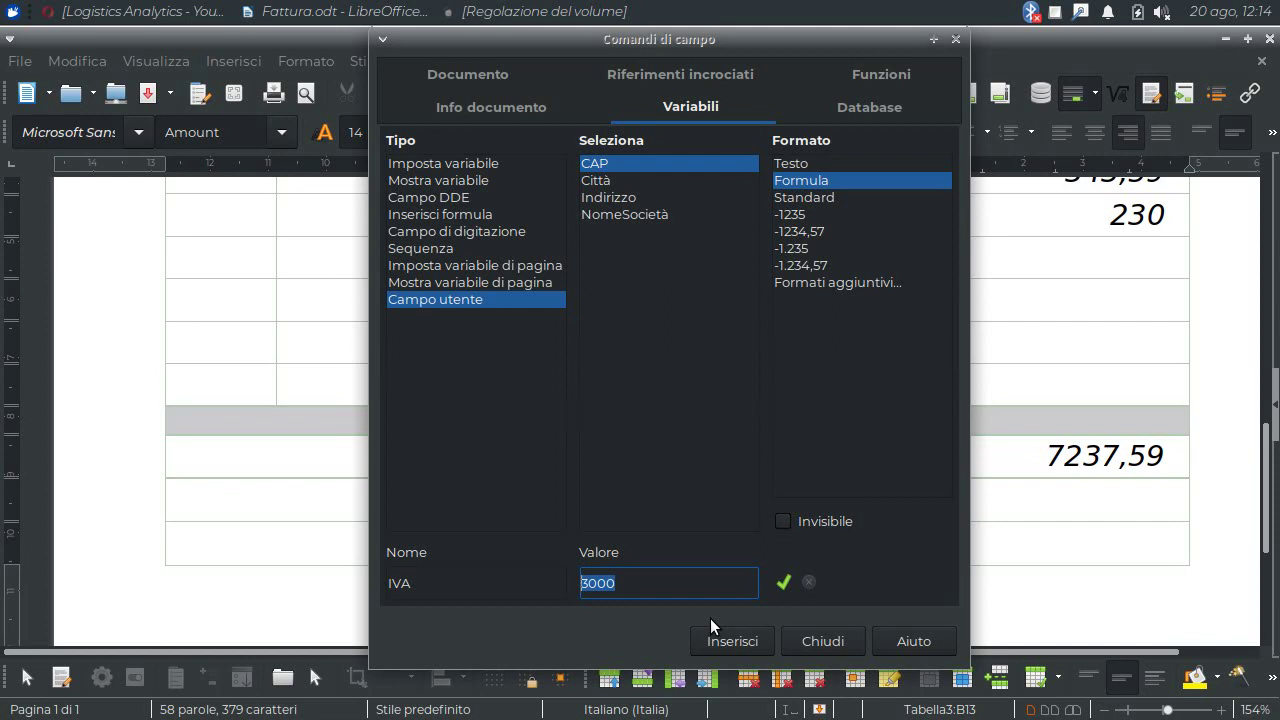
pyautogui.write('0,22')
pyautogui.click(789, 580)
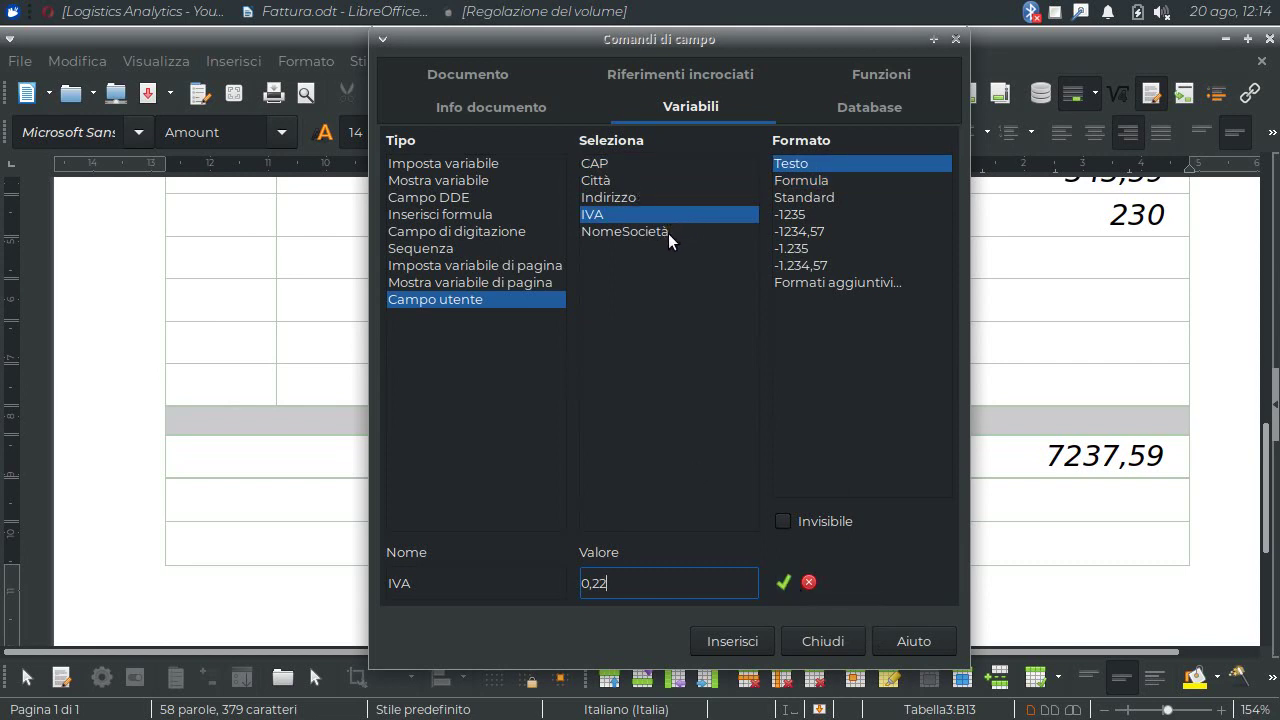
pyautogui.click(822, 641)
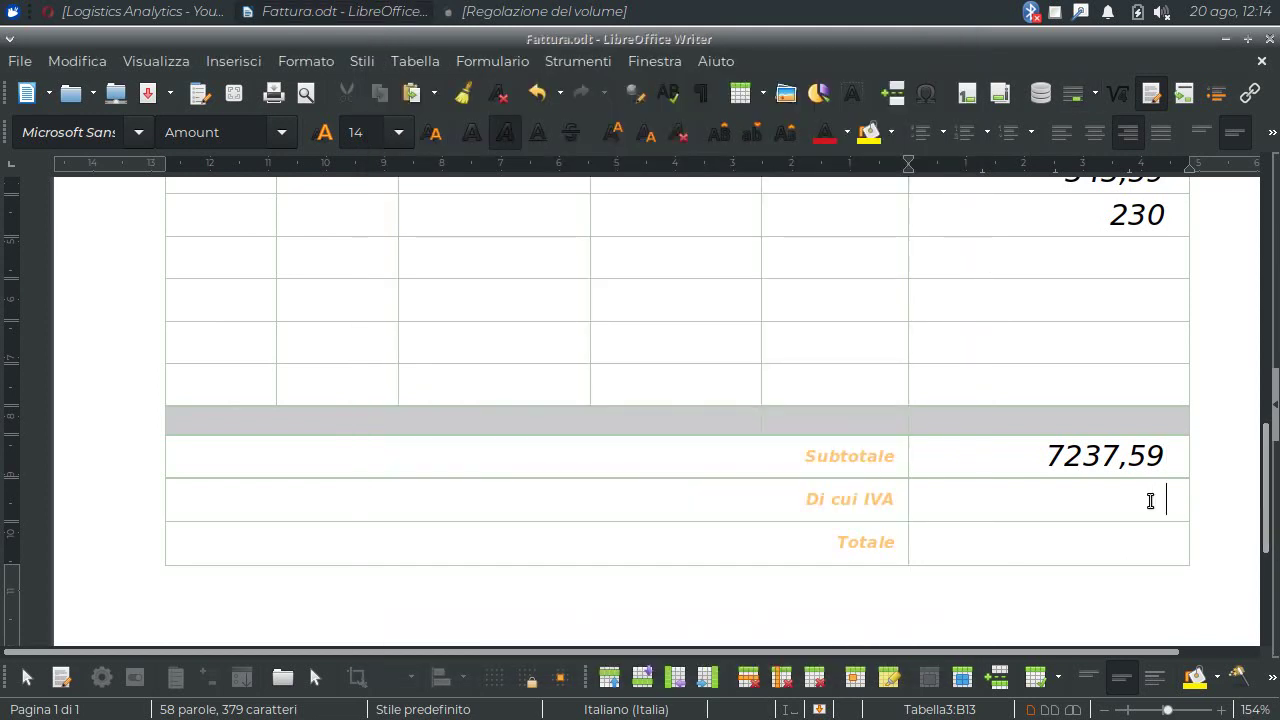
pyautogui.click(423, 60)
pyautogui.click(559, 516)
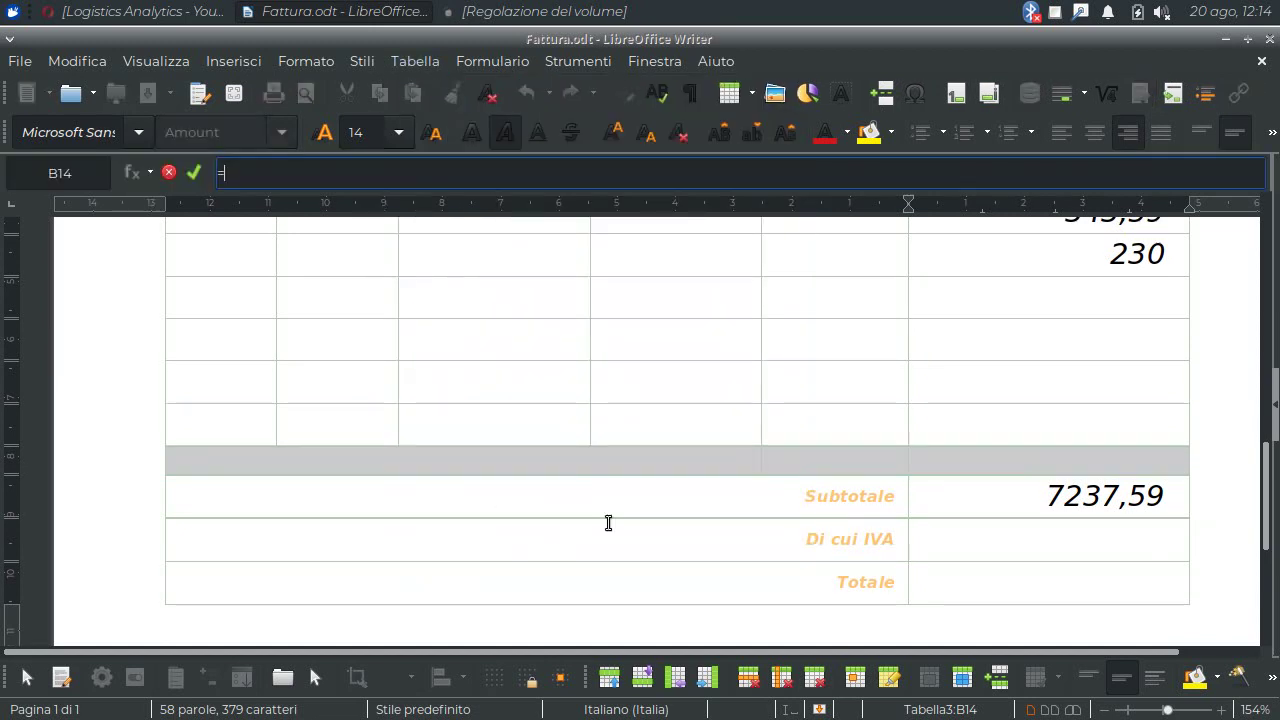
pyautogui.click(1115, 497)
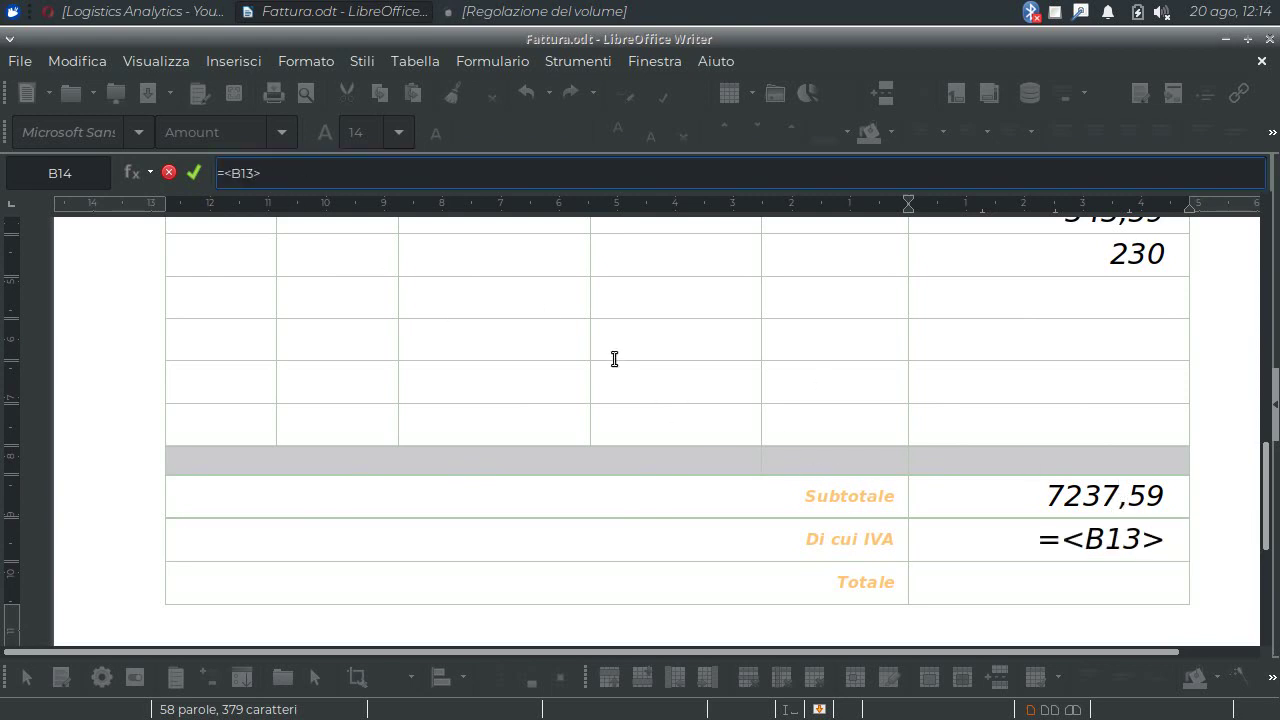
pyautogui.write('*IVA')
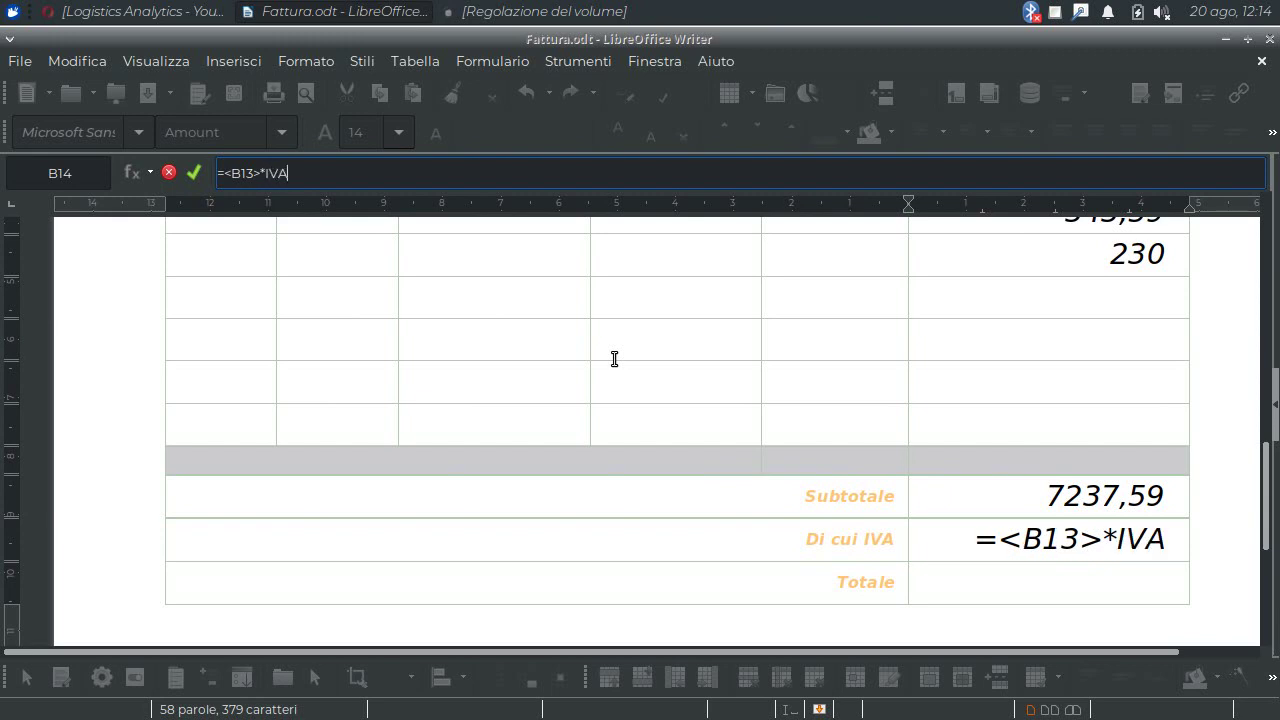
pyautogui.click(195, 168)
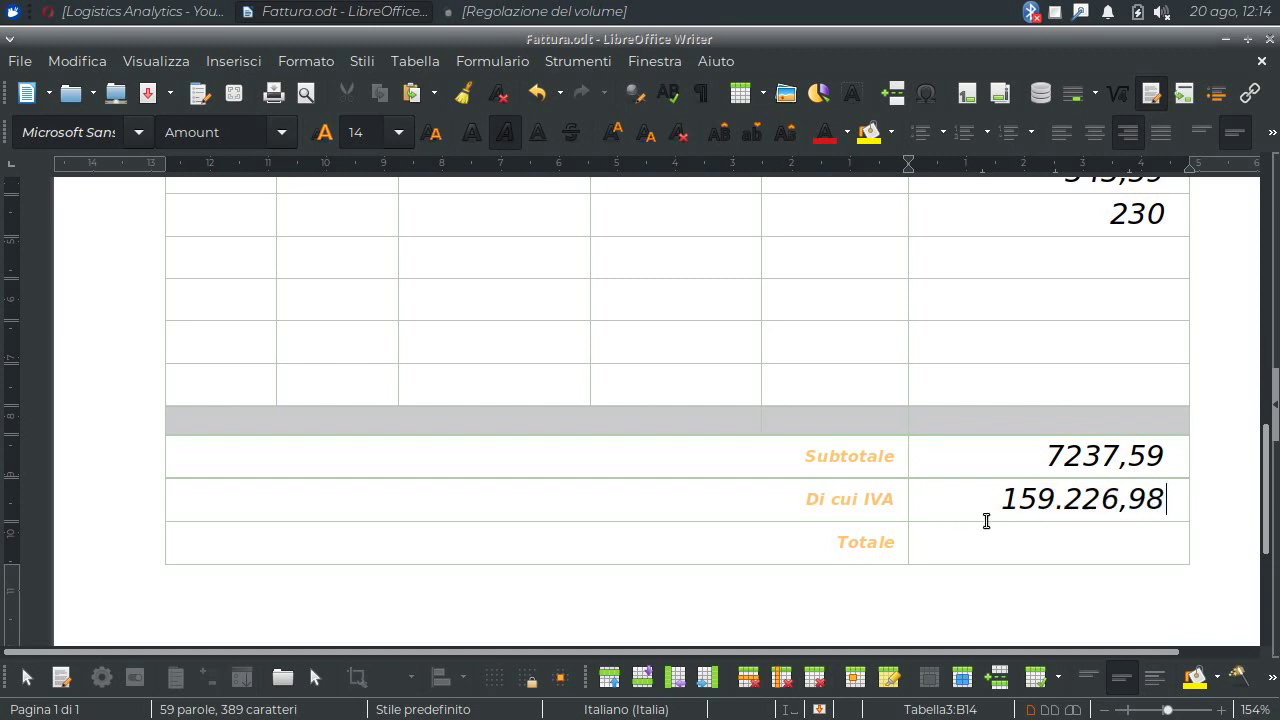
pyautogui.hotkey('ctrl', 'a')
# Clear the wrong 159.226,98 VAT result from the Di cui IVA cell
pyautogui.press('Delete')
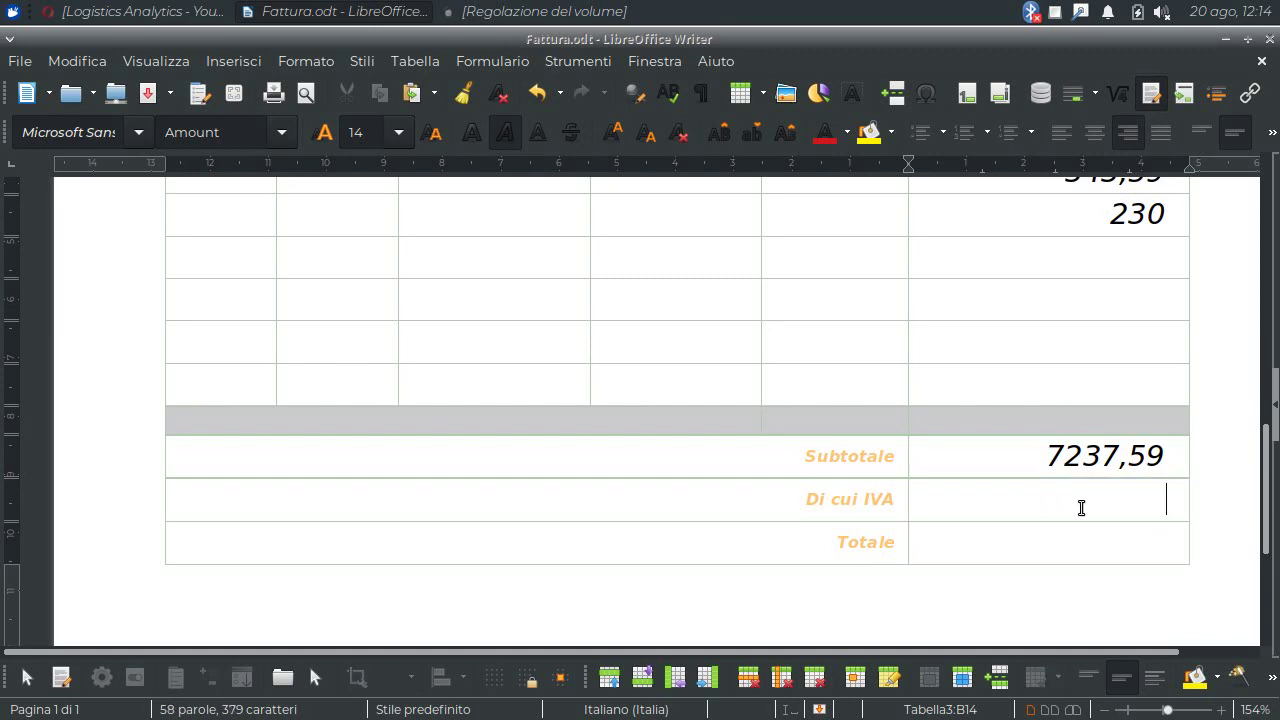
pyautogui.write('0')
pyautogui.hotkey('shift', 'Tab')
pyautogui.click(1166, 498)
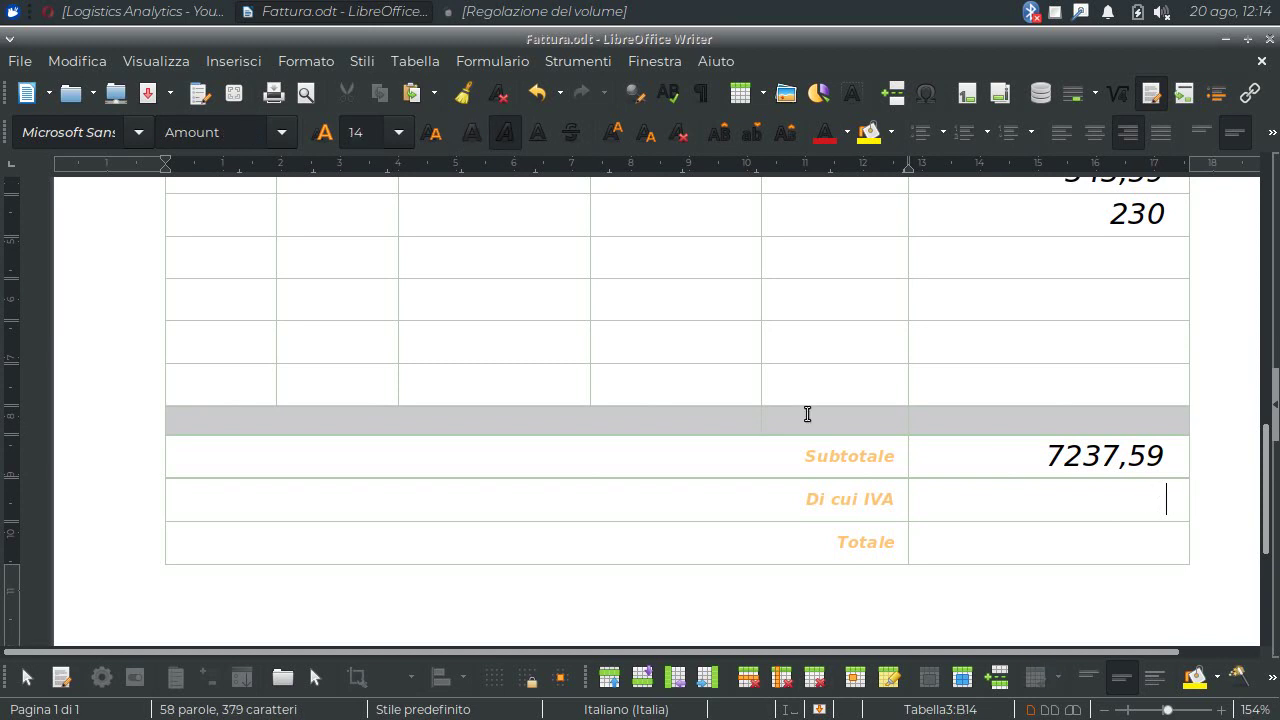
# Enter the formula =<B13>*0.22 in Di cui IVA, showing 1.592,27
pyautogui.click(415, 61)
pyautogui.click(510, 517)
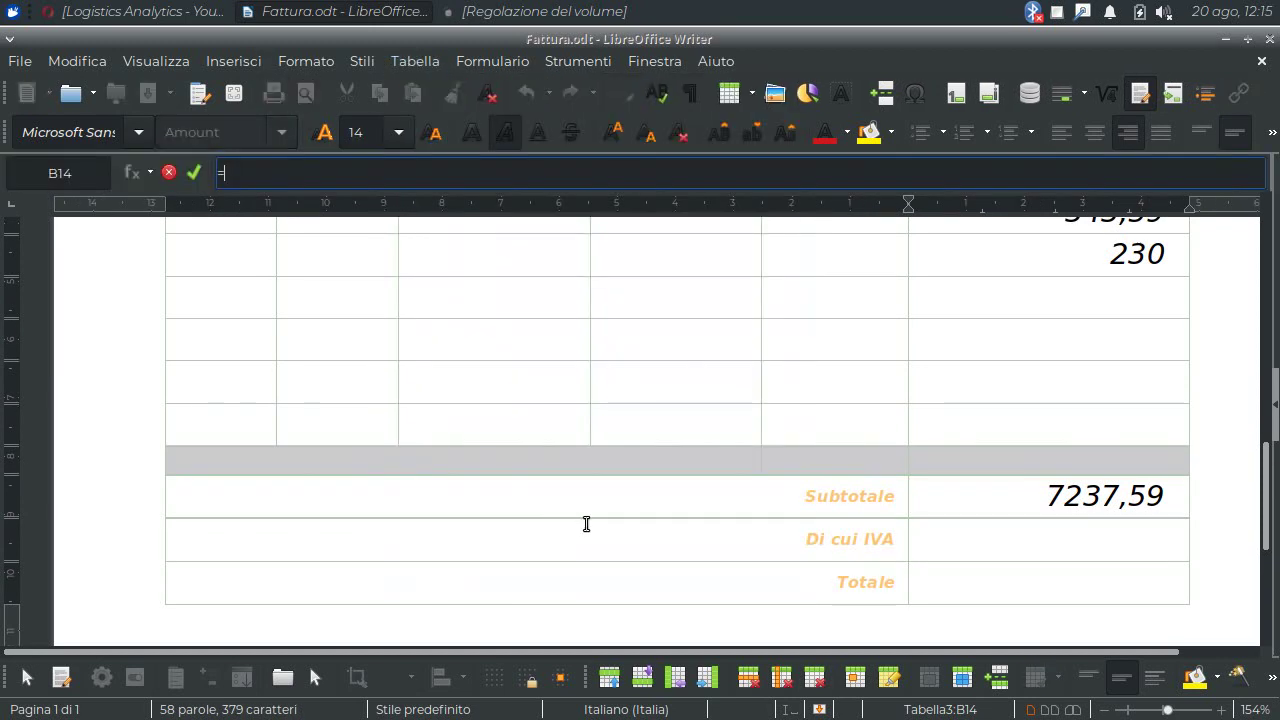
pyautogui.click(1052, 496)
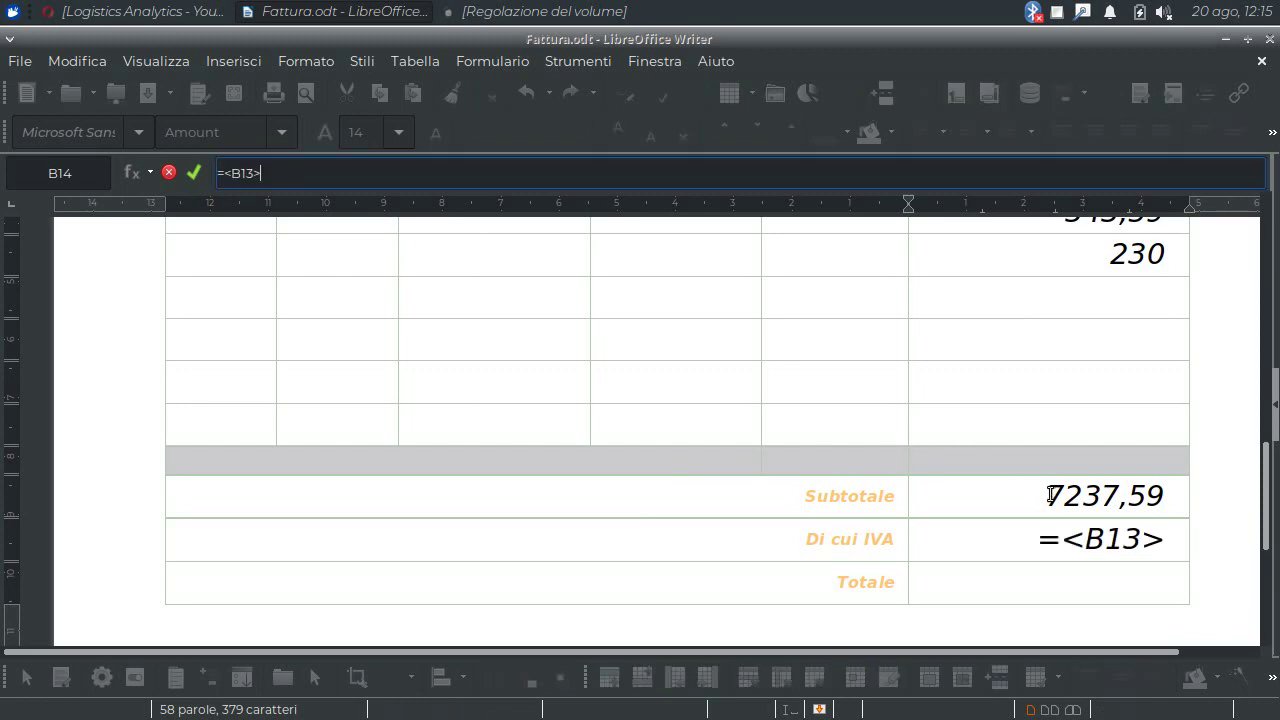
pyautogui.write('*')
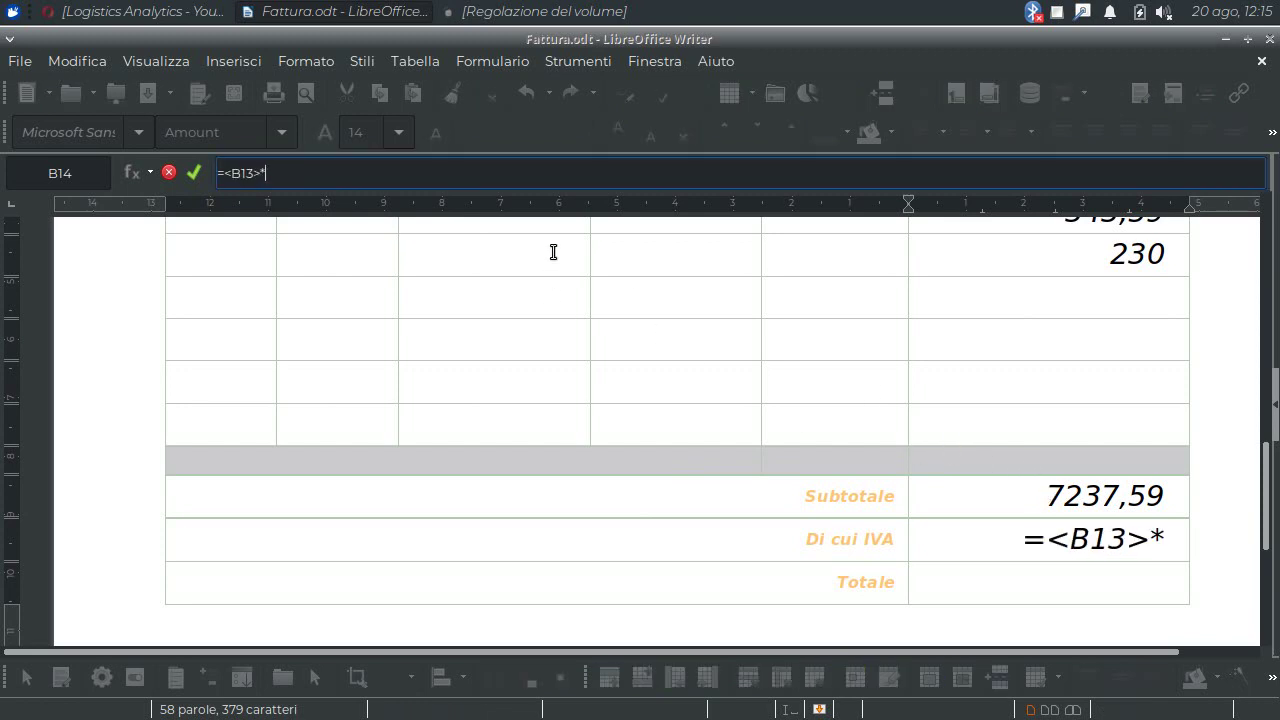
pyautogui.write('0')
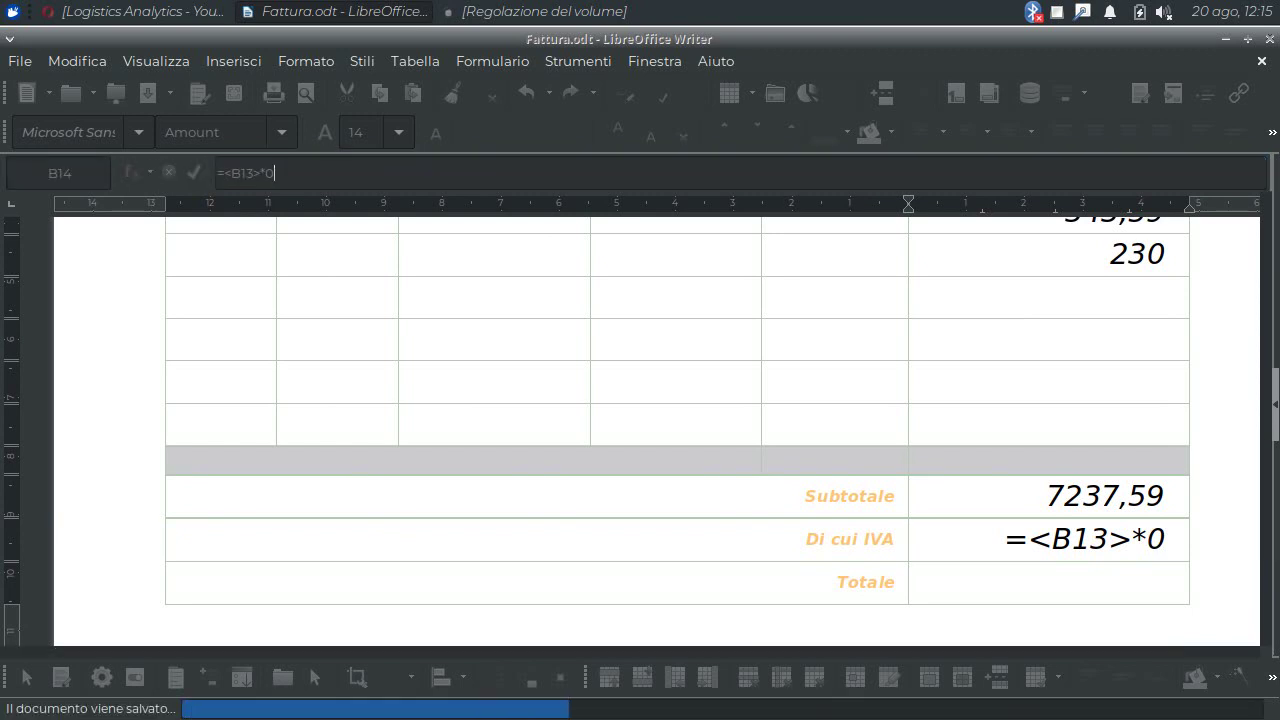
pyautogui.write('.')
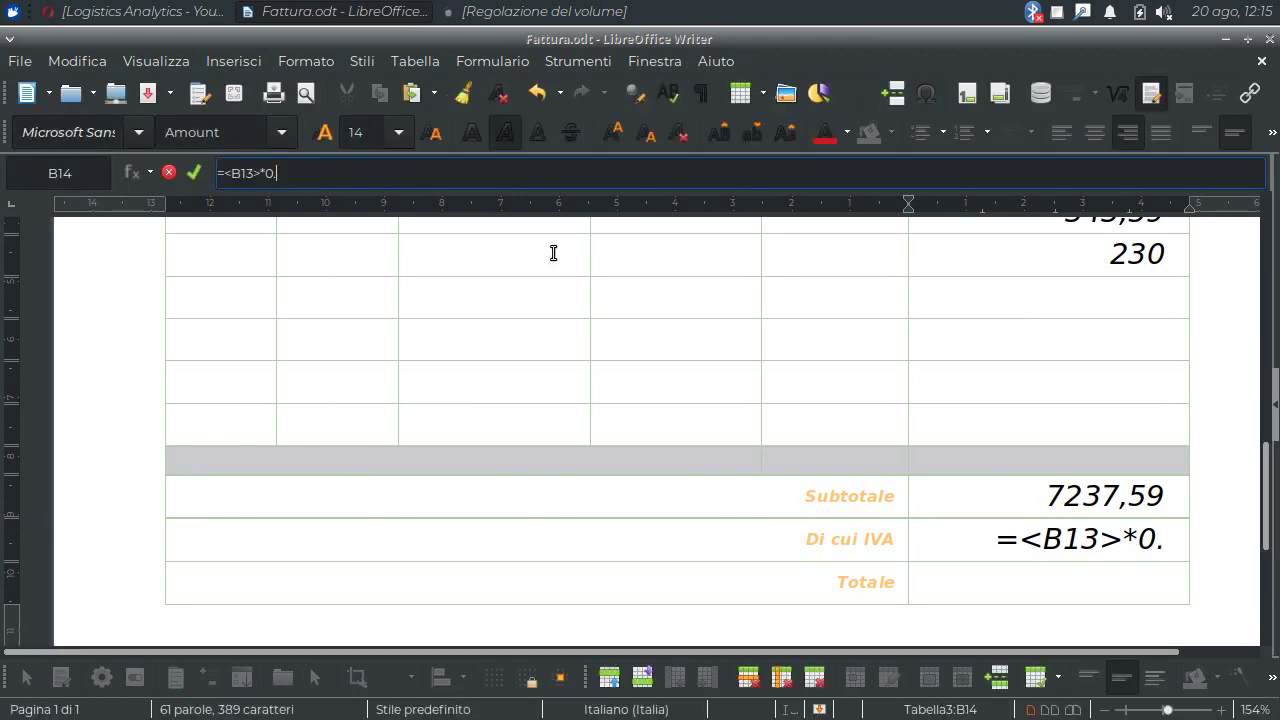
pyautogui.write('22')
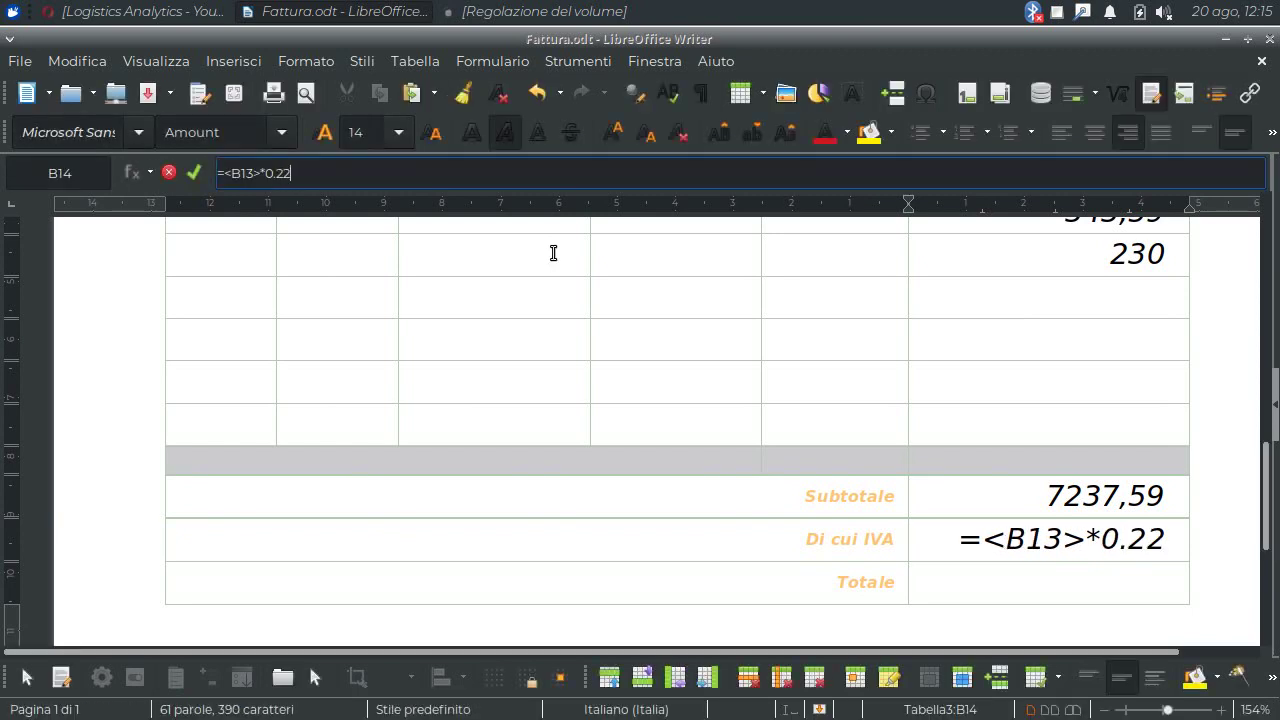
pyautogui.click(194, 173)
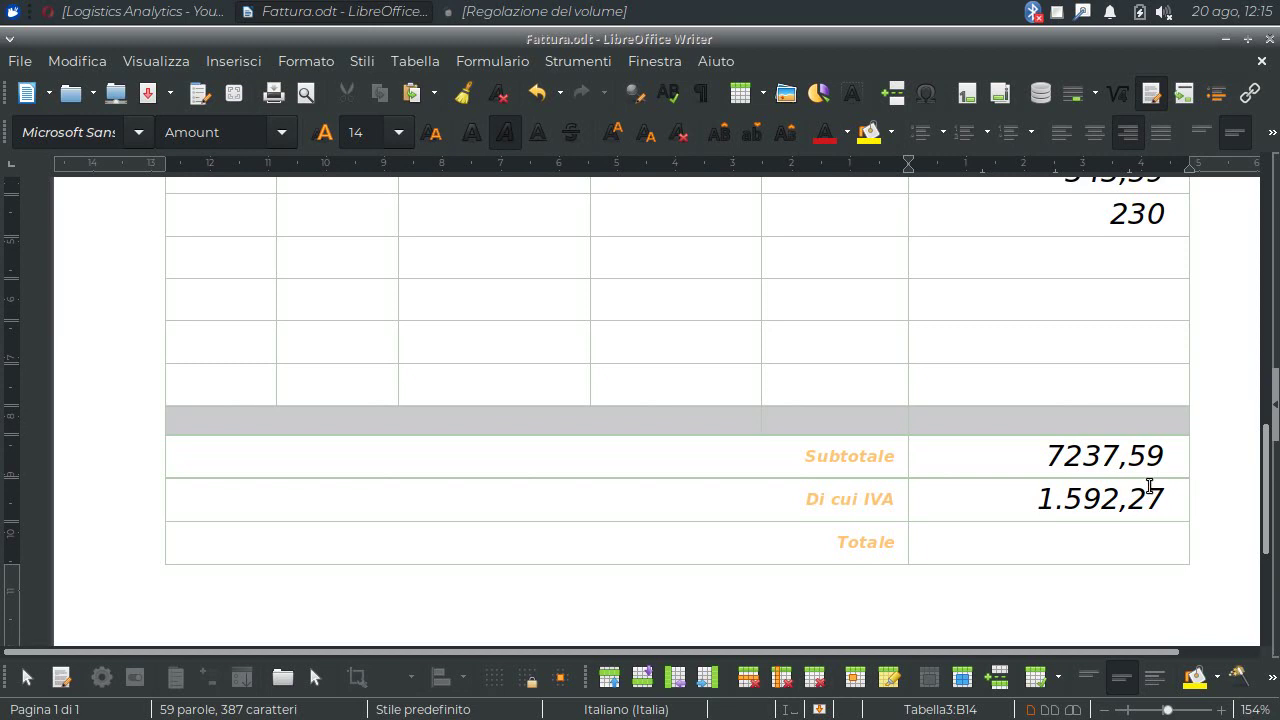
pyautogui.moveTo(1150, 486)
pyautogui.moveTo(1169, 496)
pyautogui.mouseDown()
pyautogui.moveTo(943, 529)
pyautogui.moveTo(966, 500)
pyautogui.mouseUp()
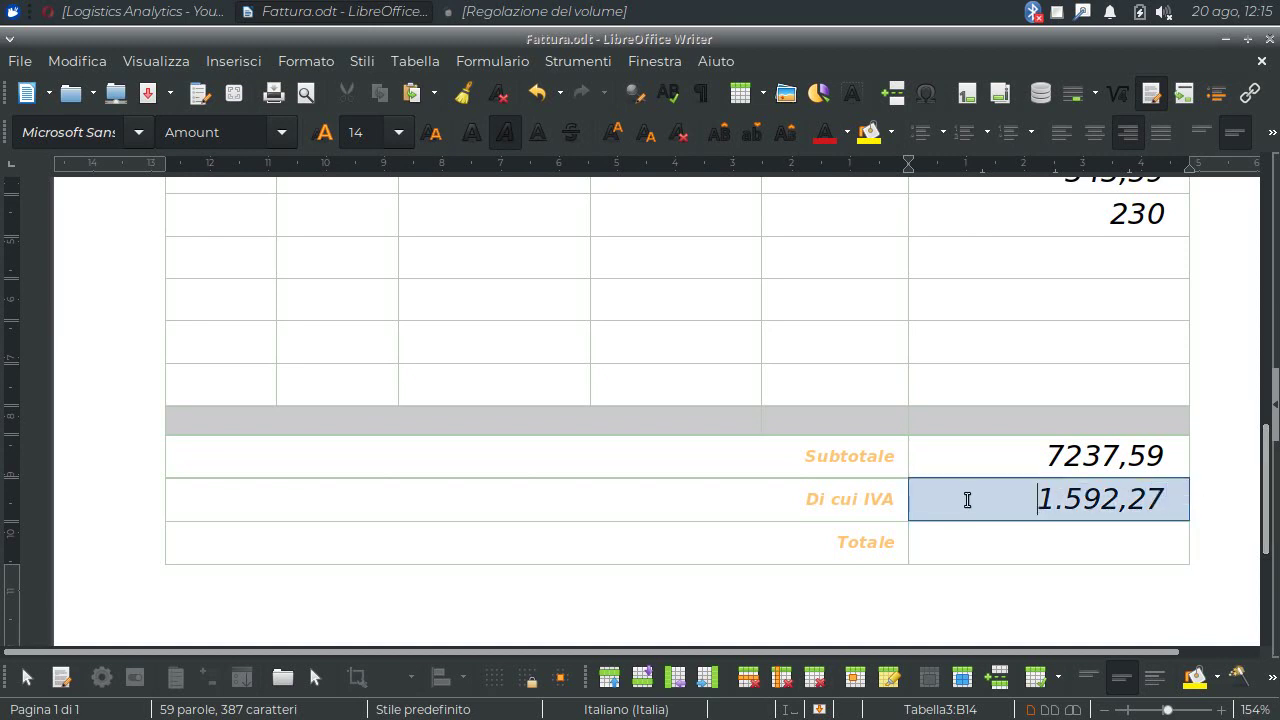
# Empty the Di cui IVA amount cell, removing the fixed-rate VAT value
pyautogui.press('Delete')
pyautogui.press('Left')
pyautogui.click(1174, 497)
pyautogui.press('BackSpace')
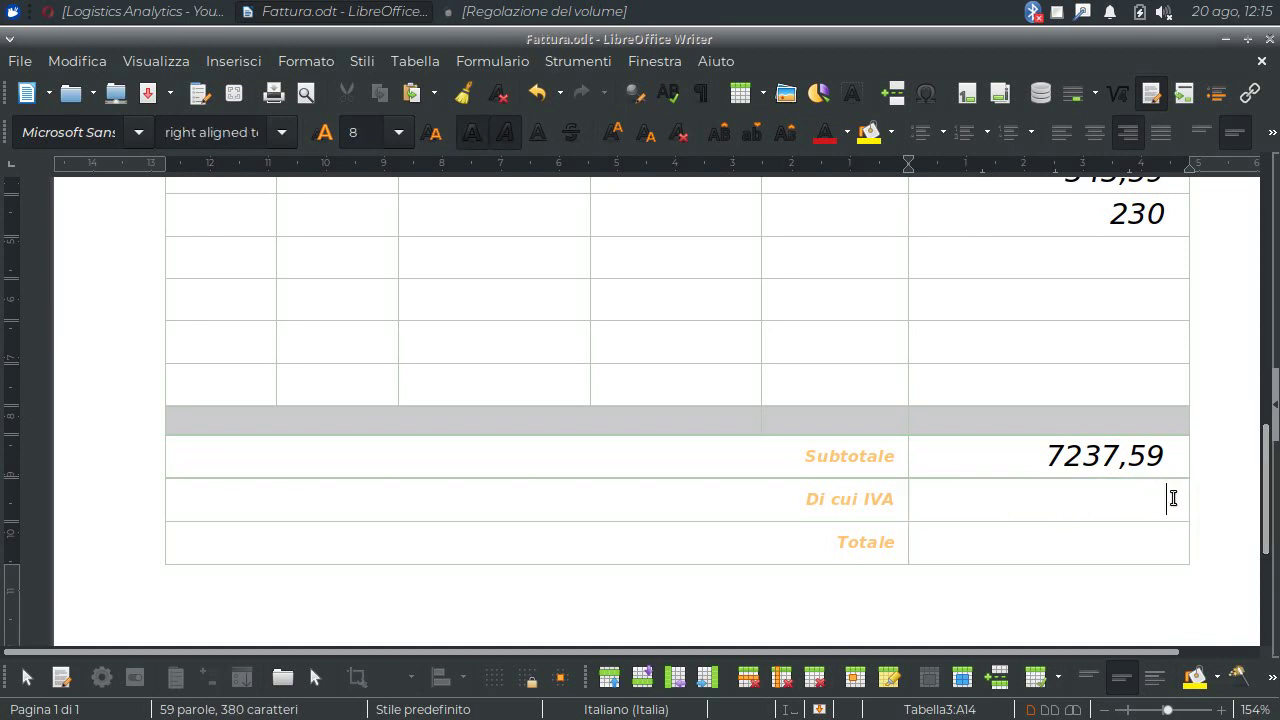
# Delete the existing IVA user field in Fields > Variables
pyautogui.click(234, 64)
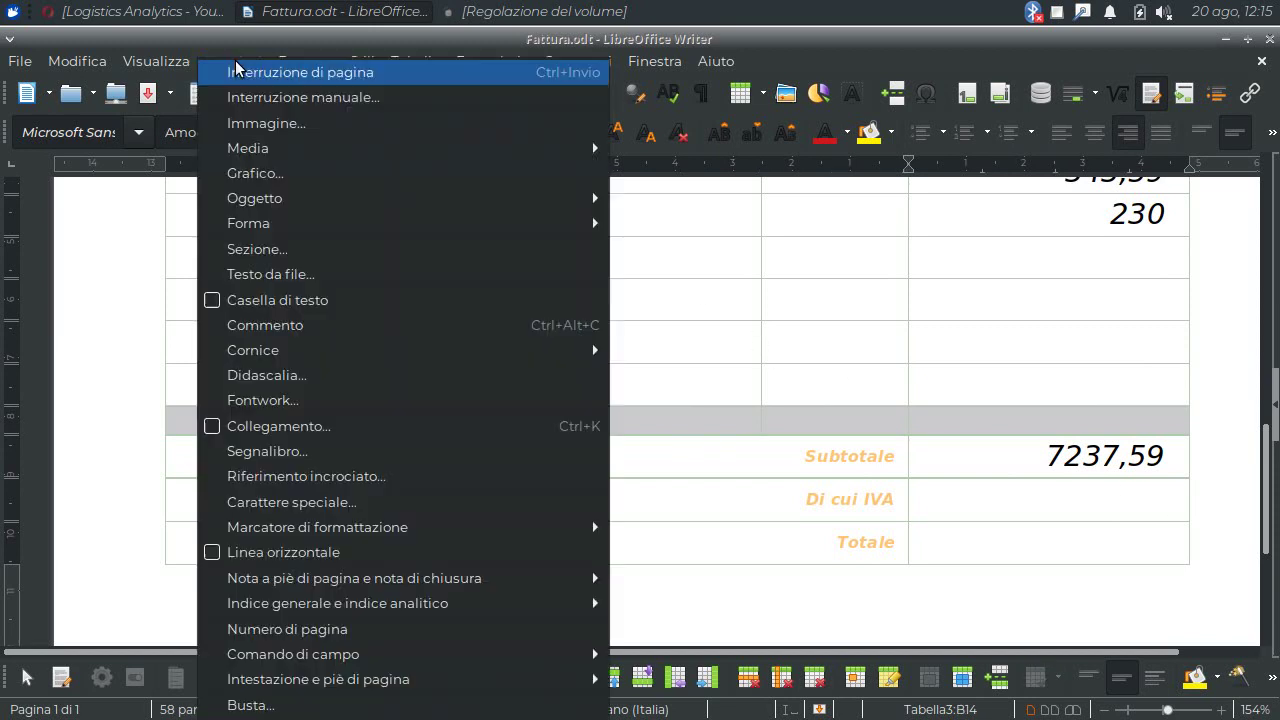
pyautogui.moveTo(517, 655)
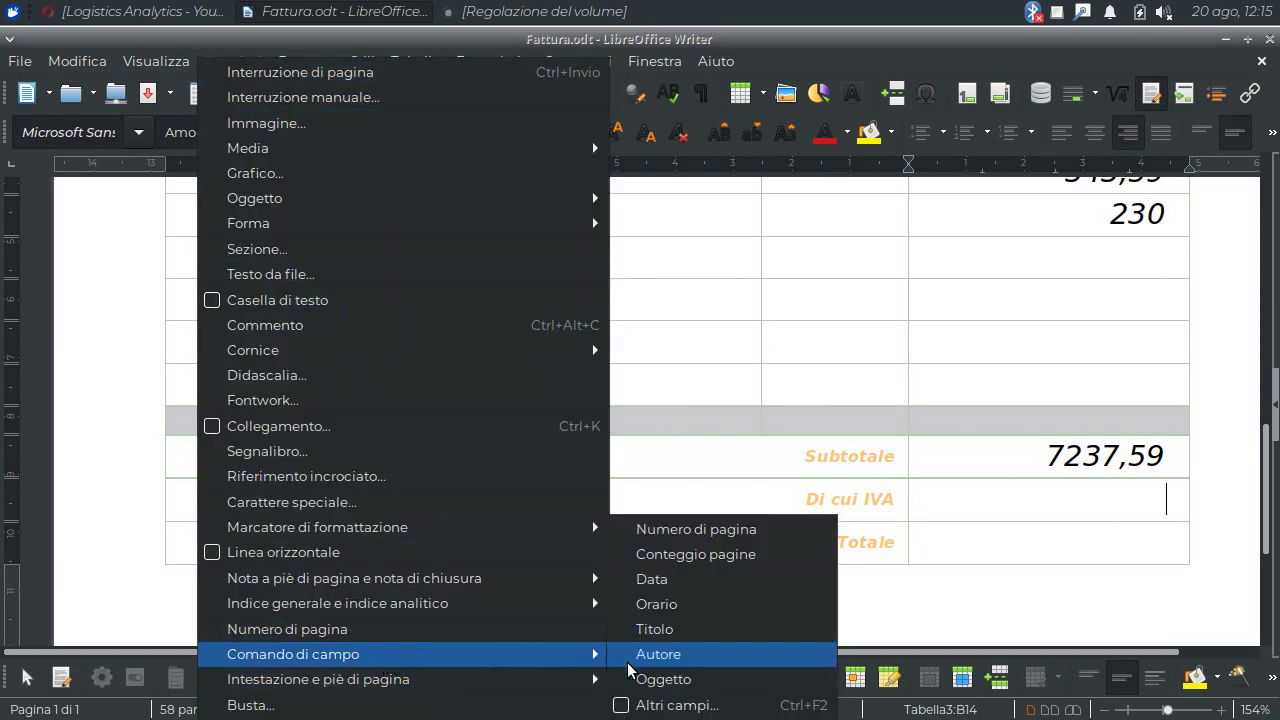
pyautogui.click(665, 705)
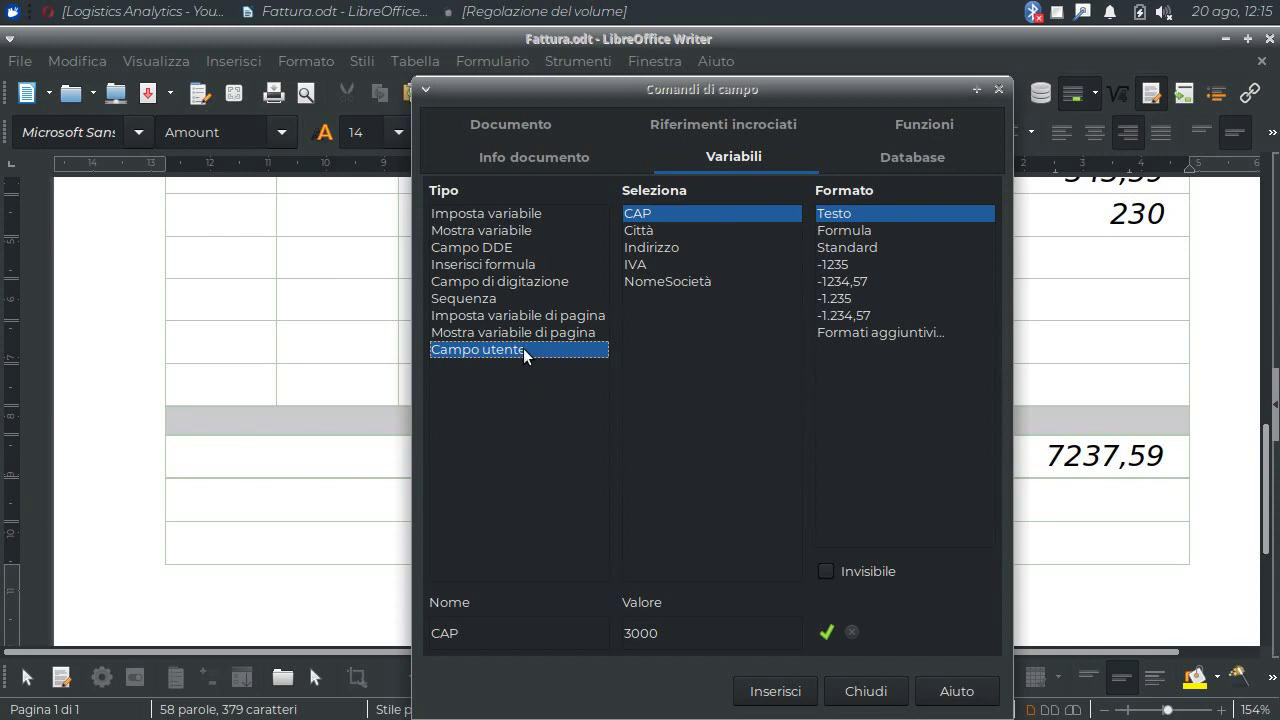
pyautogui.click(640, 264)
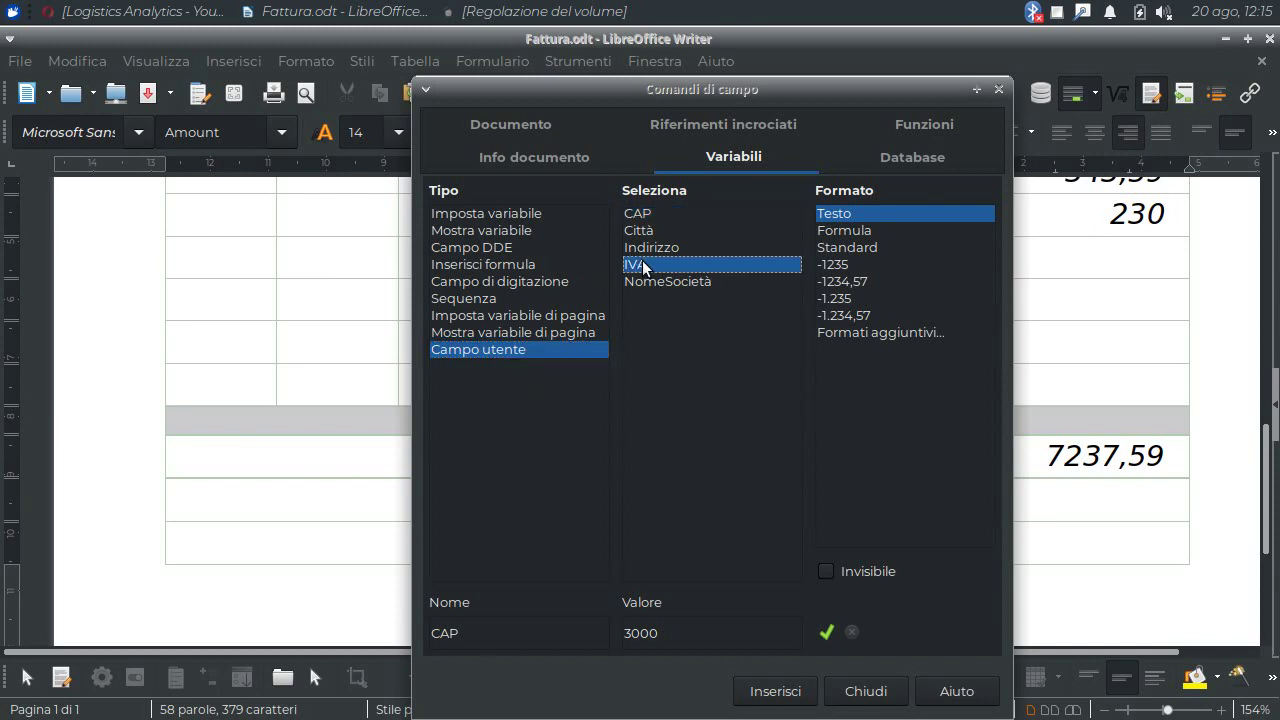
pyautogui.click(852, 632)
# Recreate user field IVA in Formula format with value 0.22
pyautogui.doubleClick(511, 636)
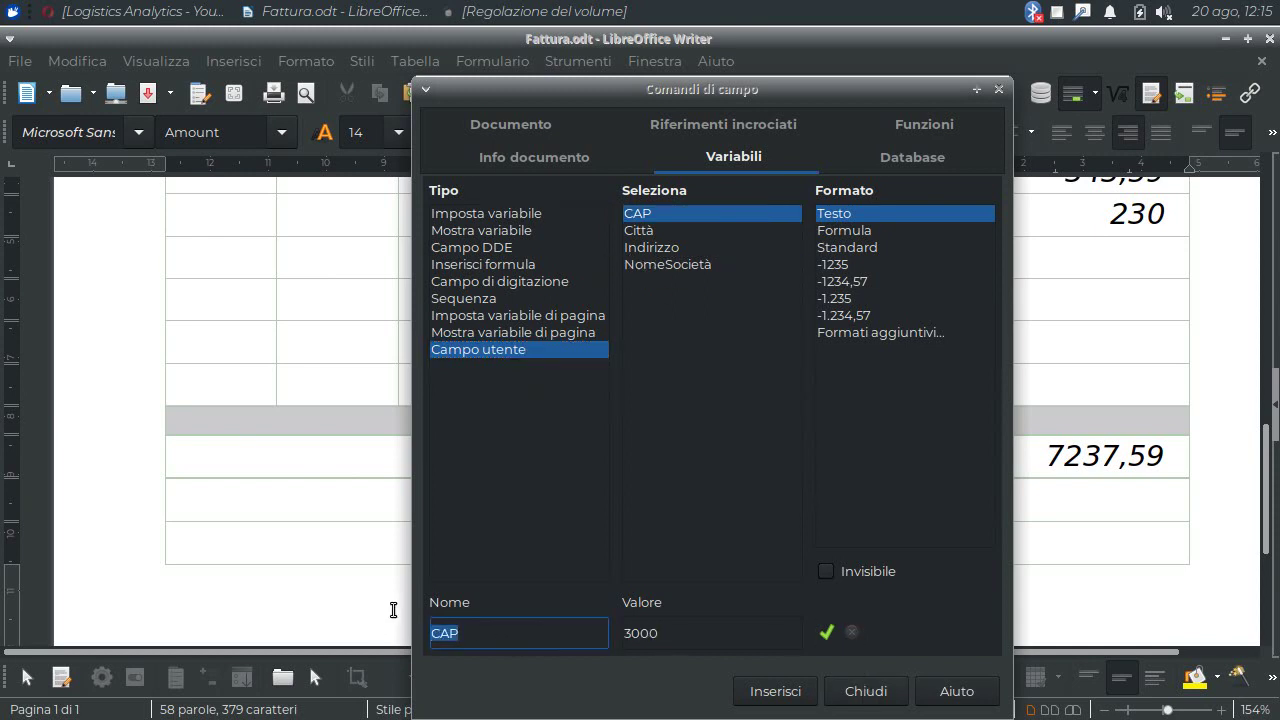
pyautogui.write('IVA')
pyautogui.click(846, 230)
pyautogui.moveTo(678, 640); pyautogui.dragTo(572, 628)
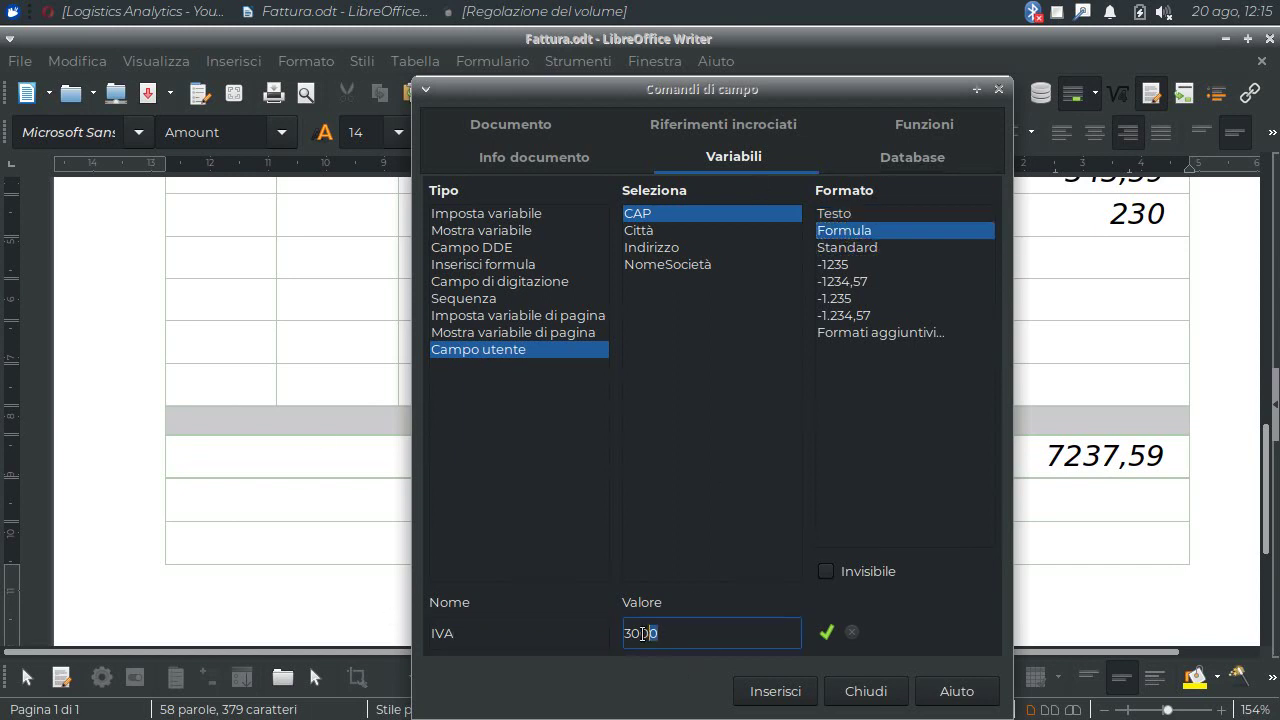
pyautogui.write('0.22')
pyautogui.click(826, 632)
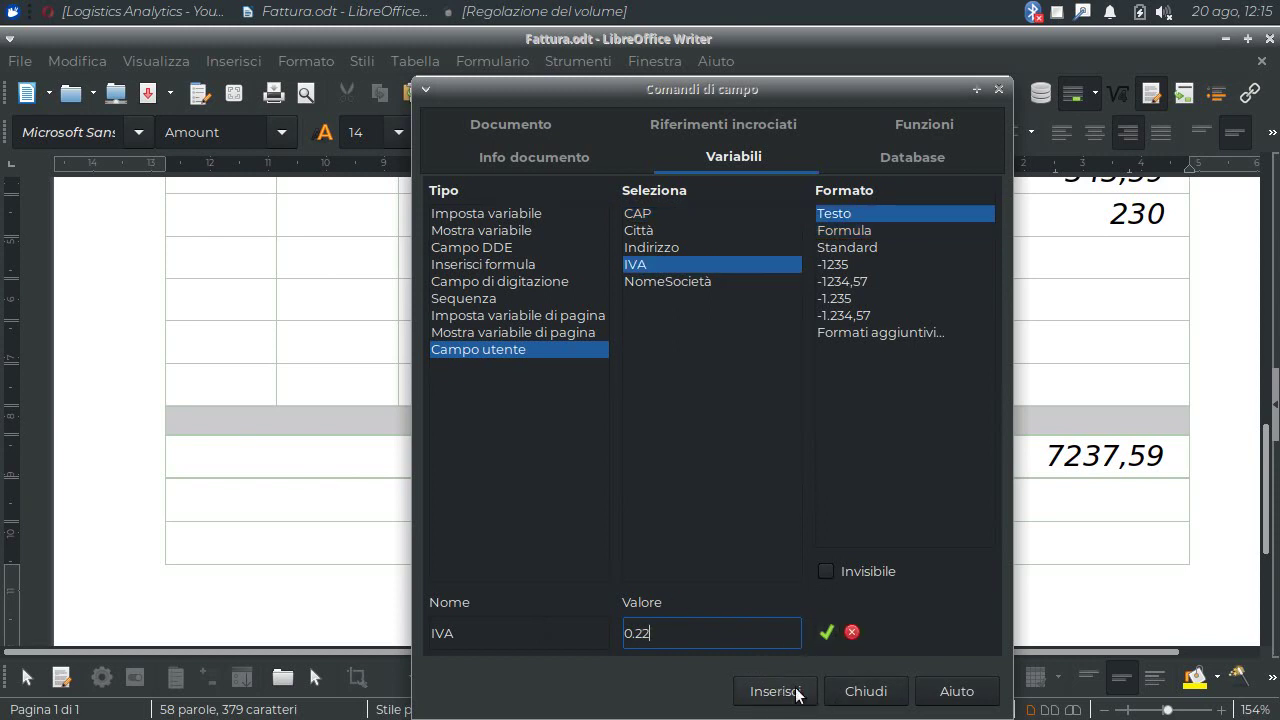
pyautogui.click(860, 691)
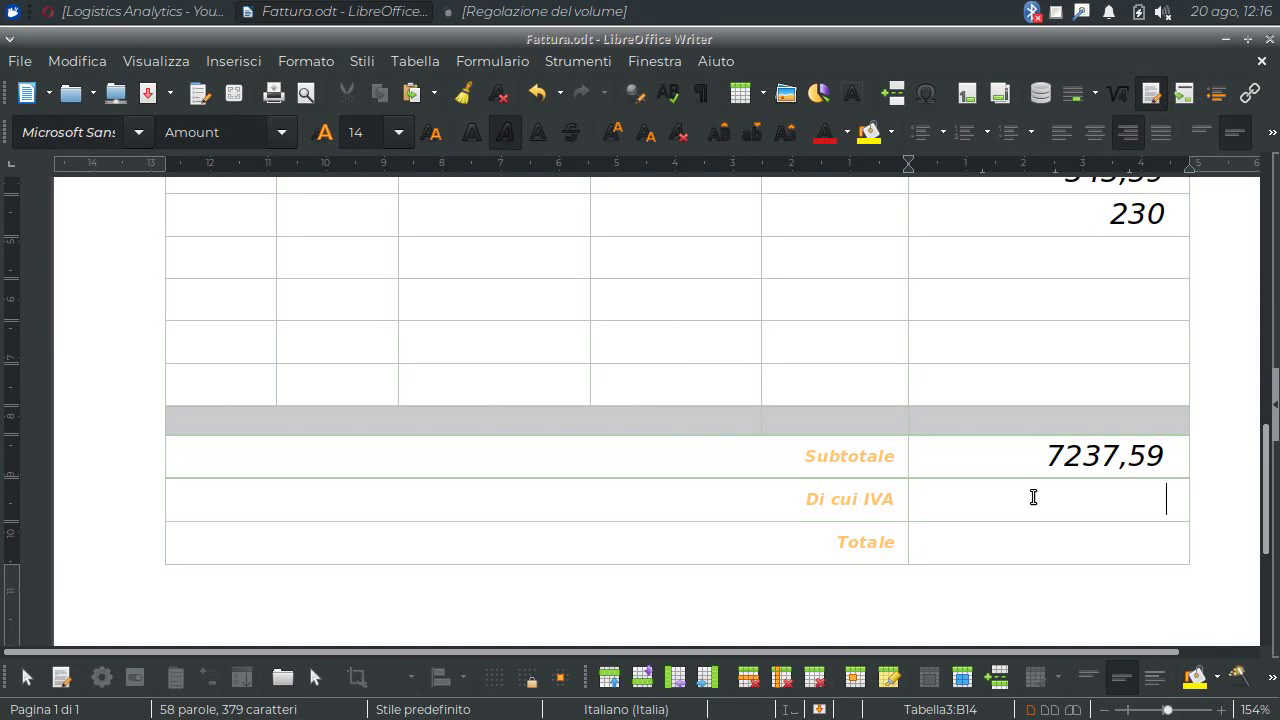
# Enter the formula =<B13>*IVA in the Di cui IVA cell, showing 1.592,27
pyautogui.click(444, 58)
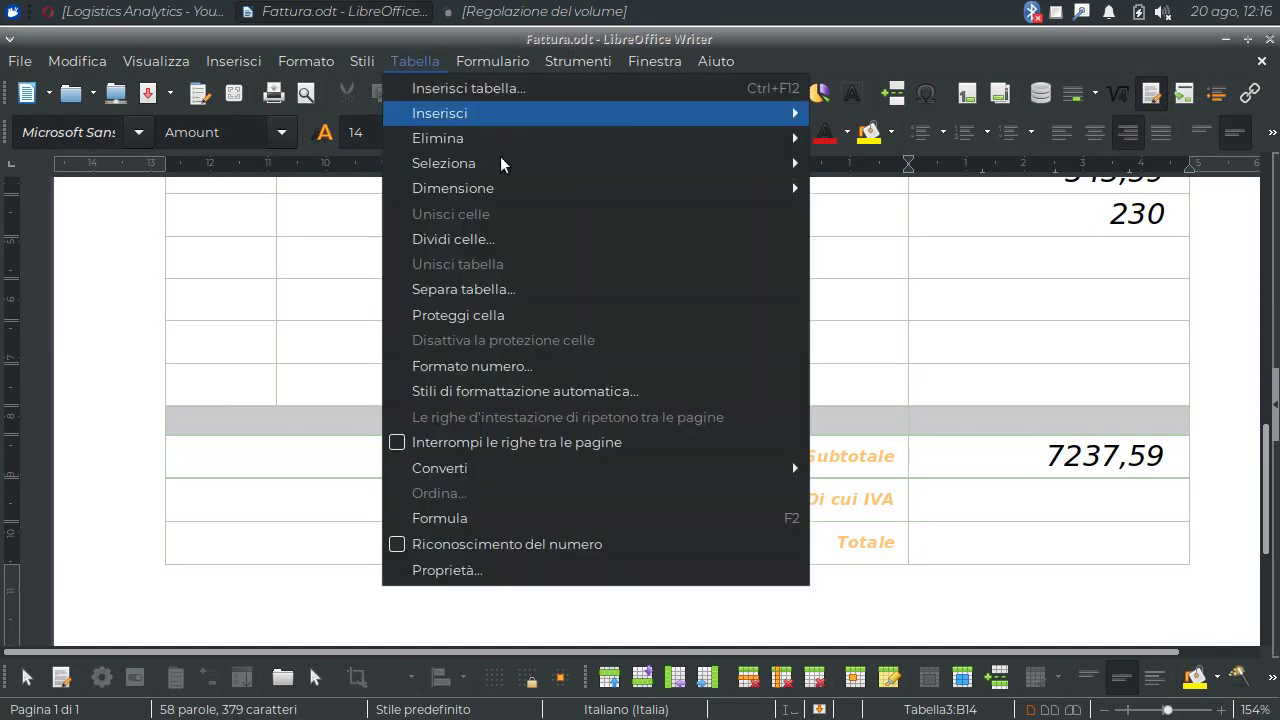
pyautogui.click(537, 512)
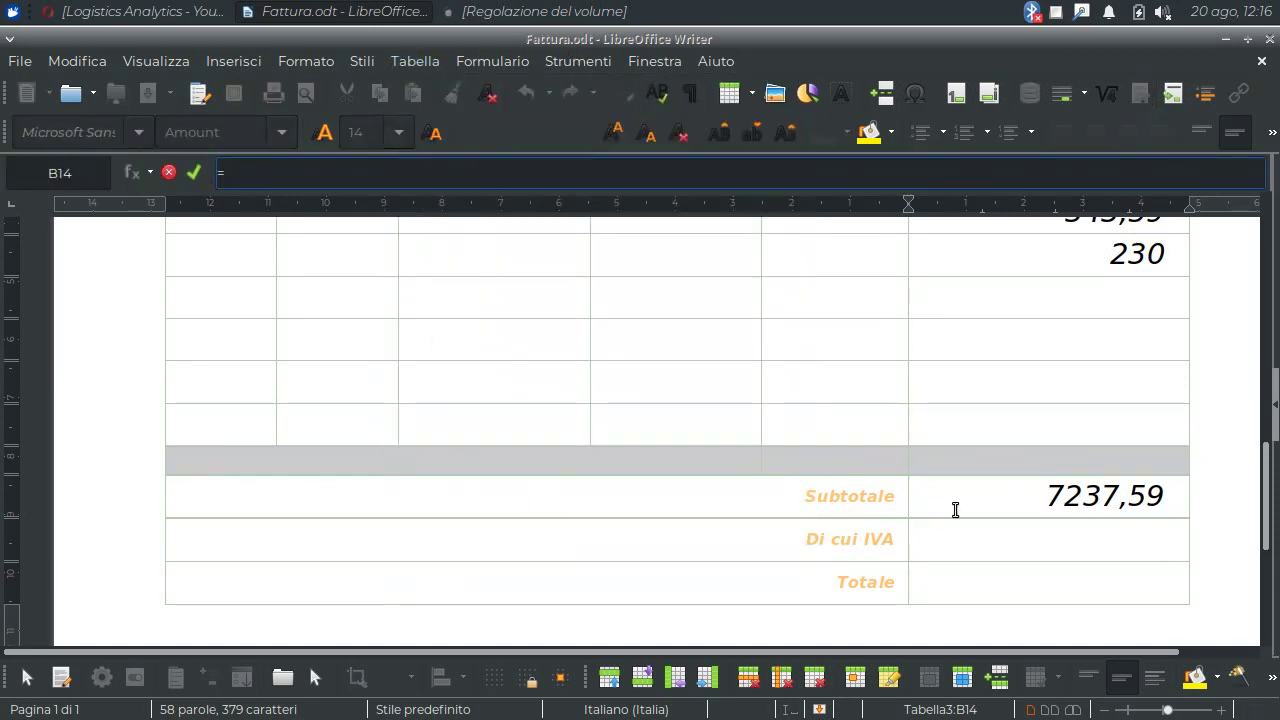
pyautogui.click(1092, 498)
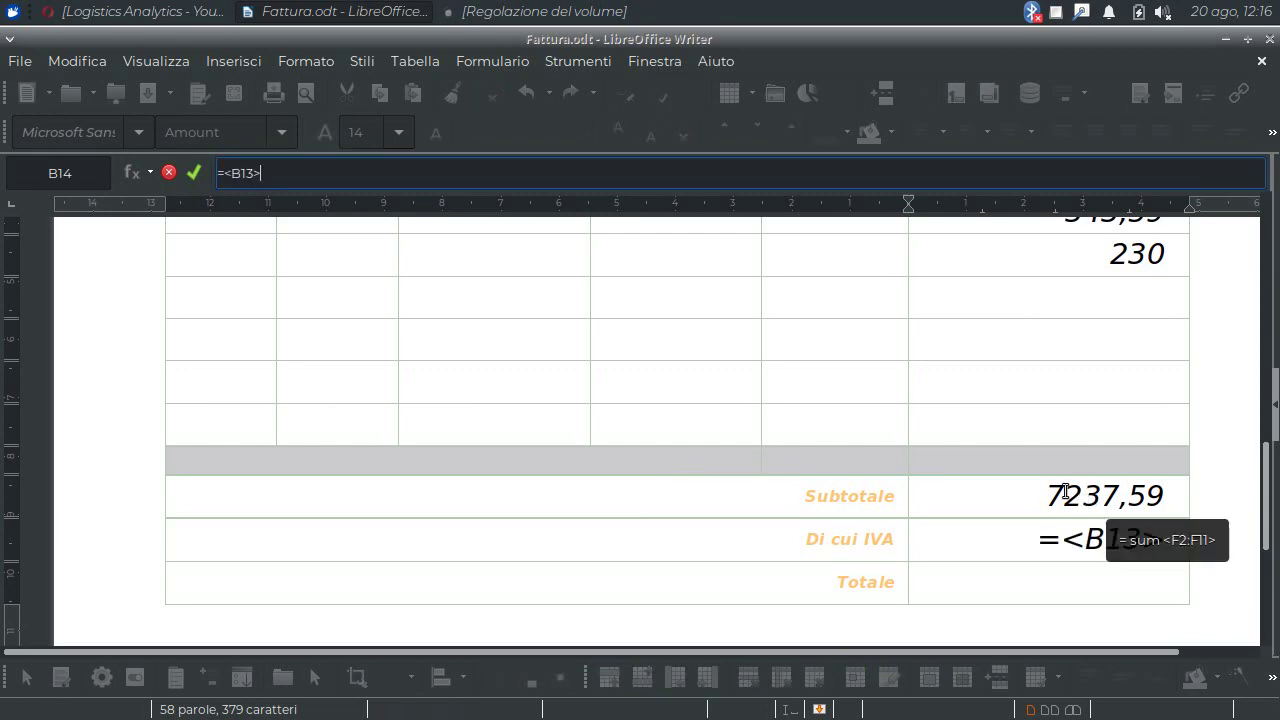
pyautogui.write('*')
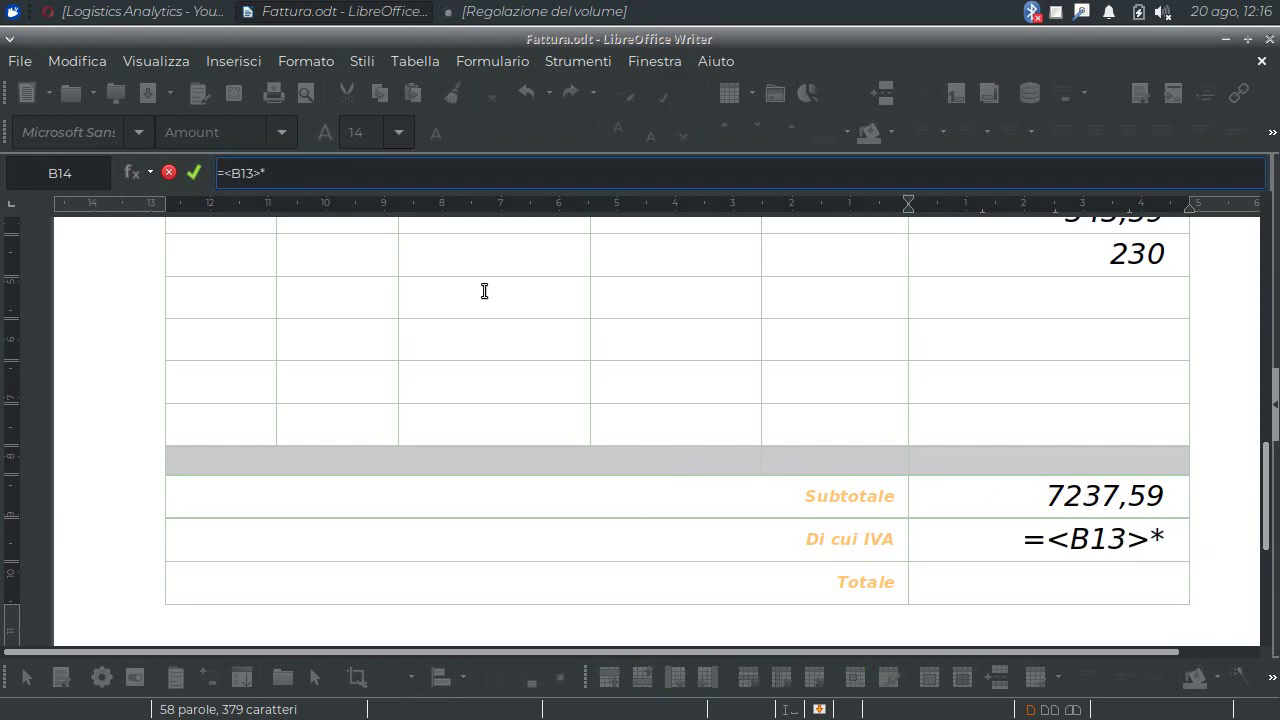
pyautogui.write('IVA')
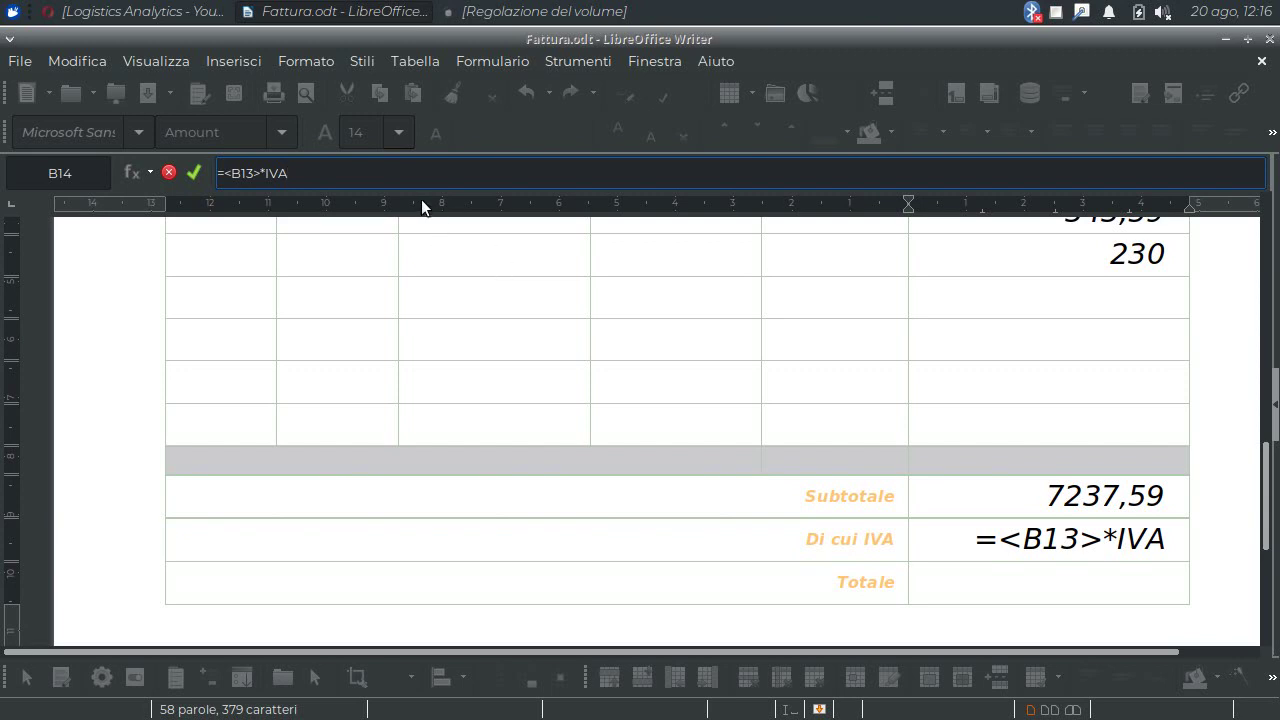
pyautogui.click(194, 172)
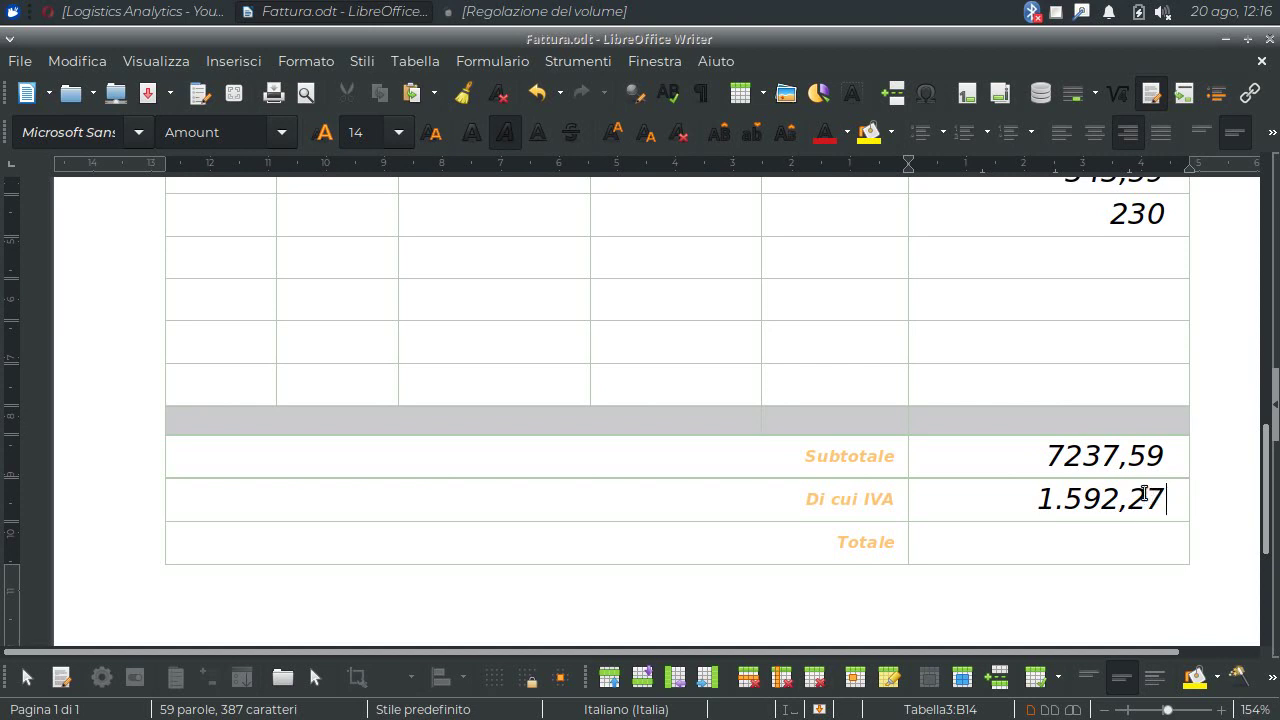
pyautogui.moveTo(1143, 500)
# Give the Totale cell the formula =<B13>+<B14>, showing 8.829,86
pyautogui.click(426, 61)
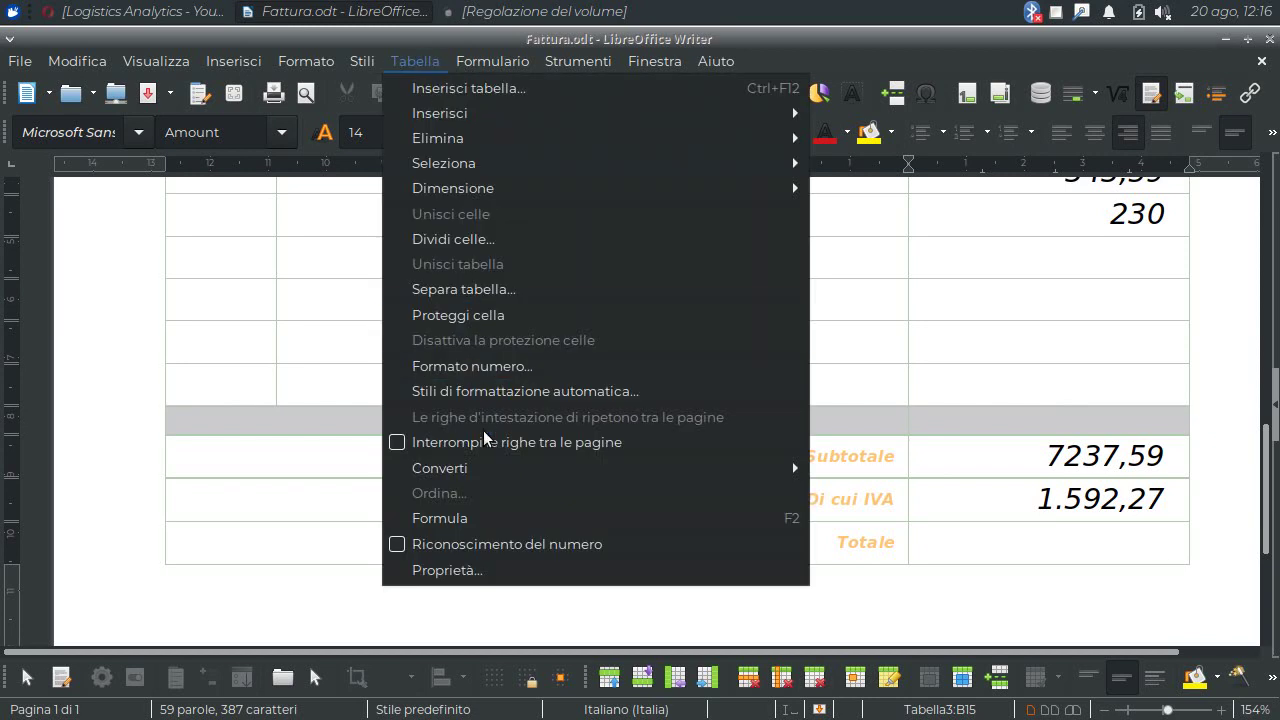
pyautogui.click(500, 518)
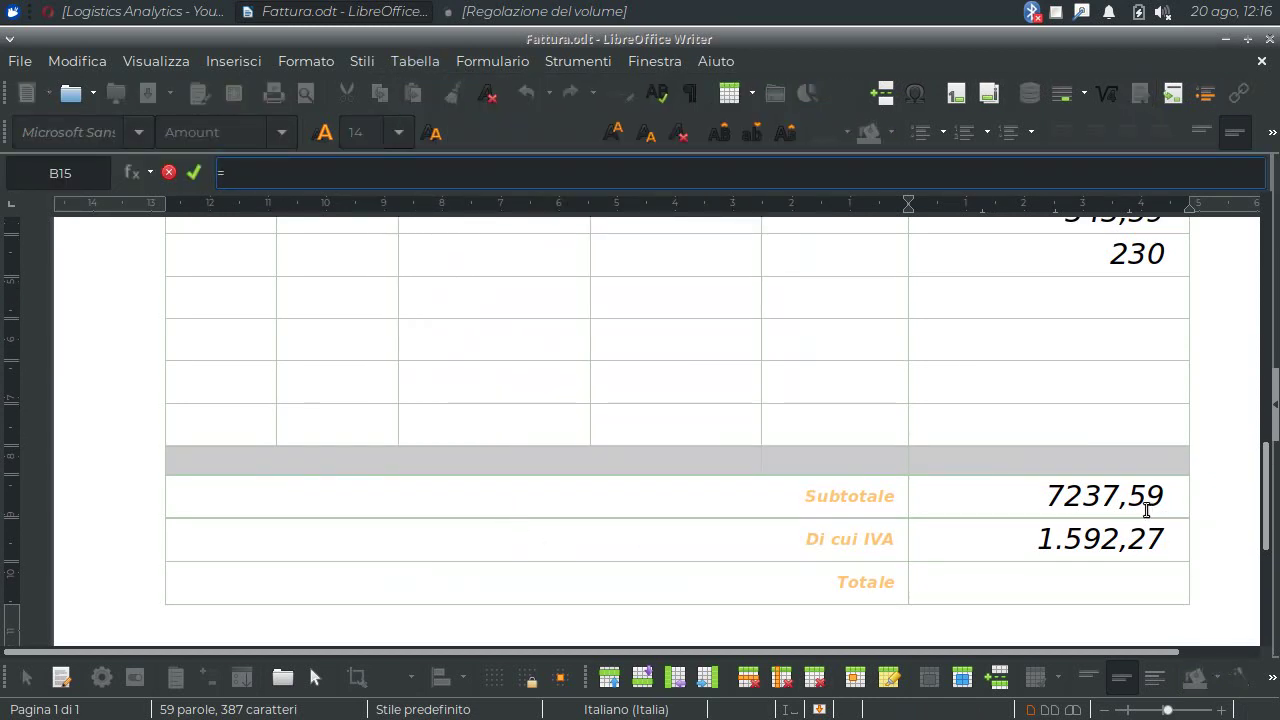
pyautogui.click(1136, 496)
pyautogui.write('+')
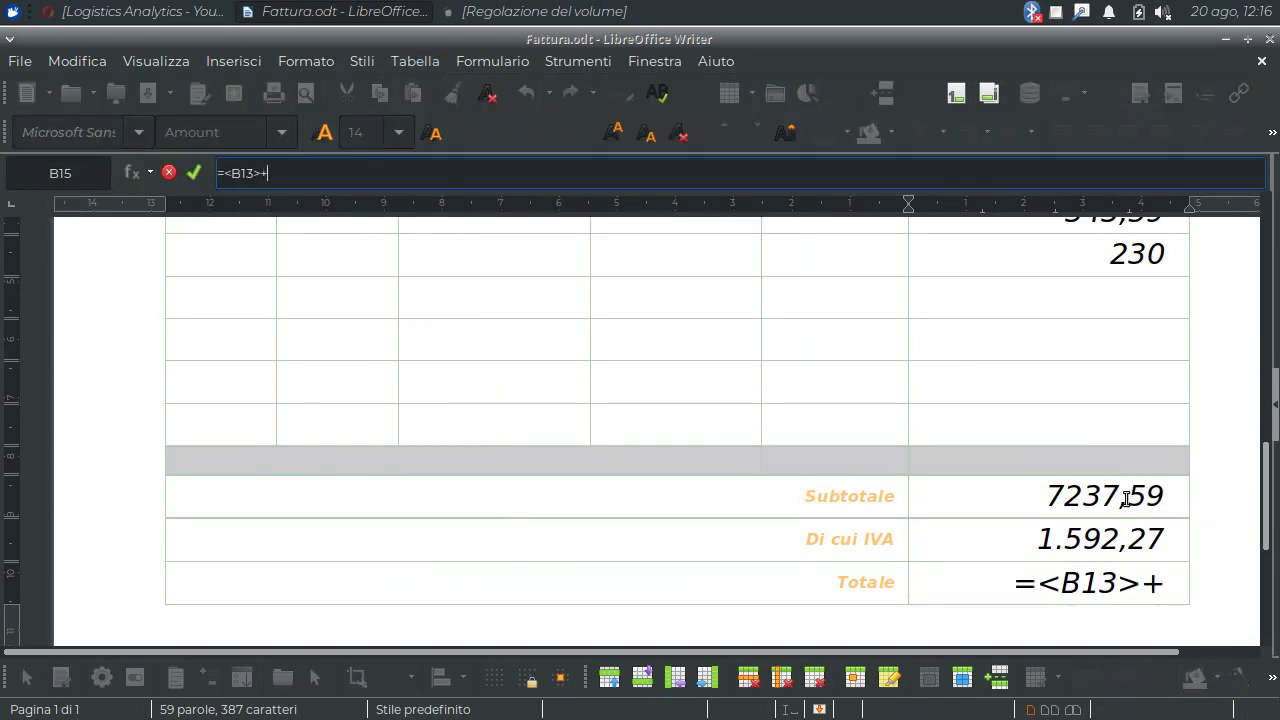
pyautogui.click(1124, 540)
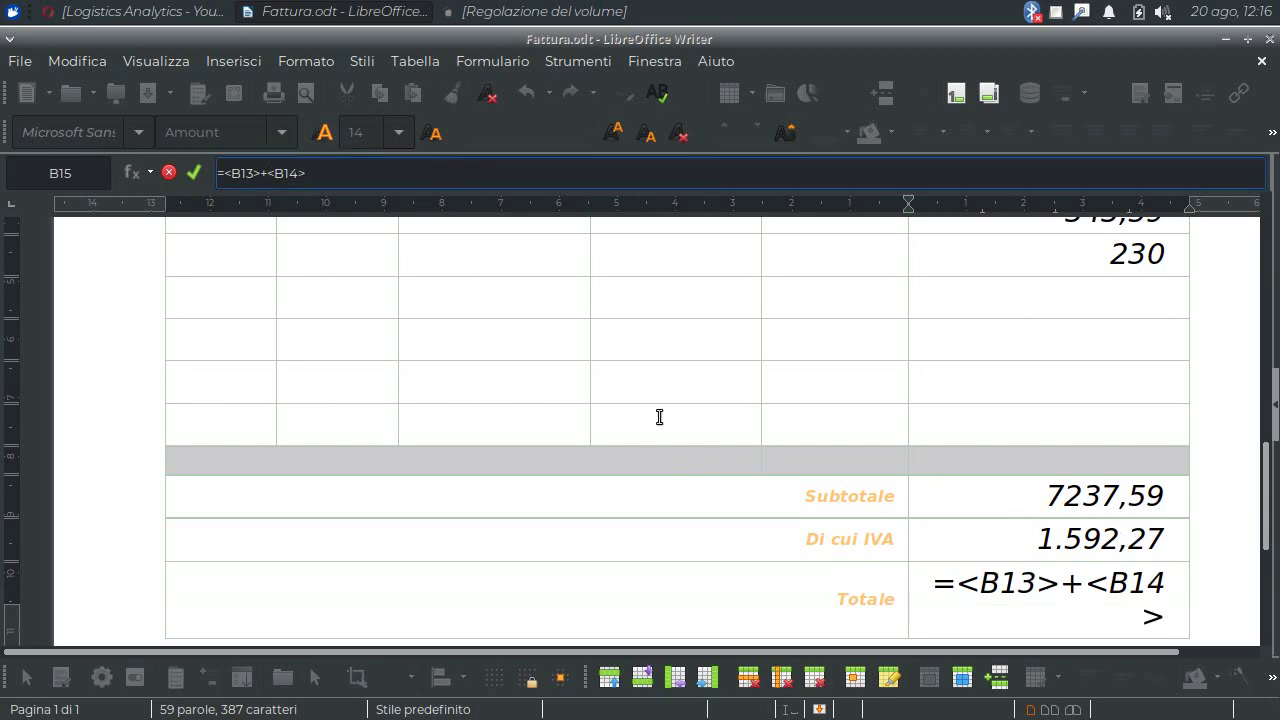
pyautogui.click(193, 172)
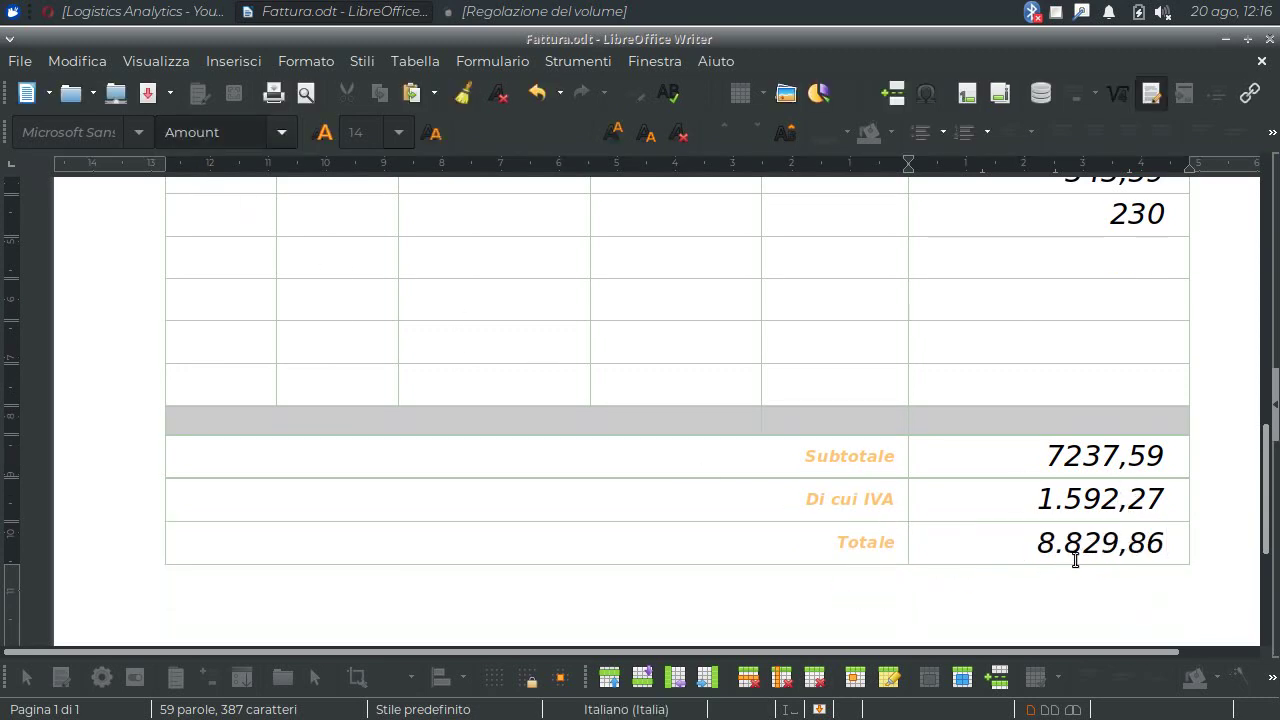
pyautogui.moveTo(1262, 500)
pyautogui.mouseDown()
pyautogui.moveTo(1247, 455)
pyautogui.moveTo(1177, 408)
pyautogui.mouseUp()
# Add a 10000 amount below 230, lifting Subtotale to 17237,59
pyautogui.click(1141, 337)
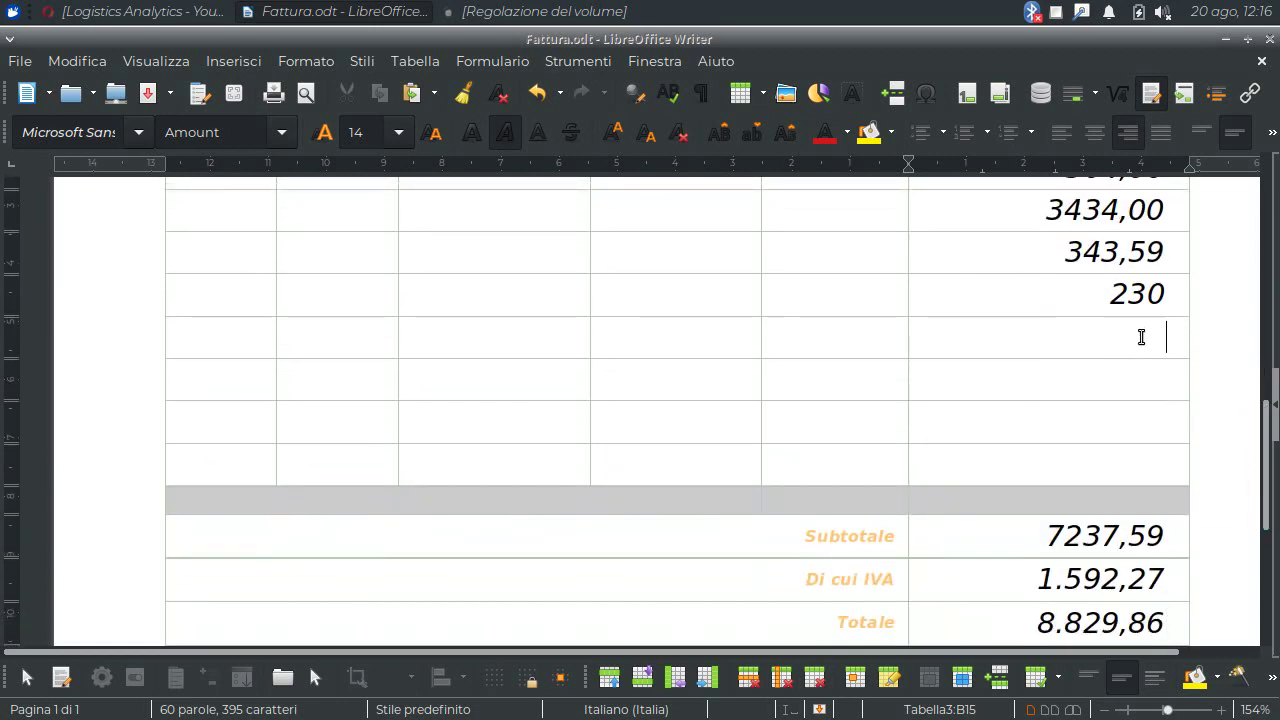
pyautogui.write('10')
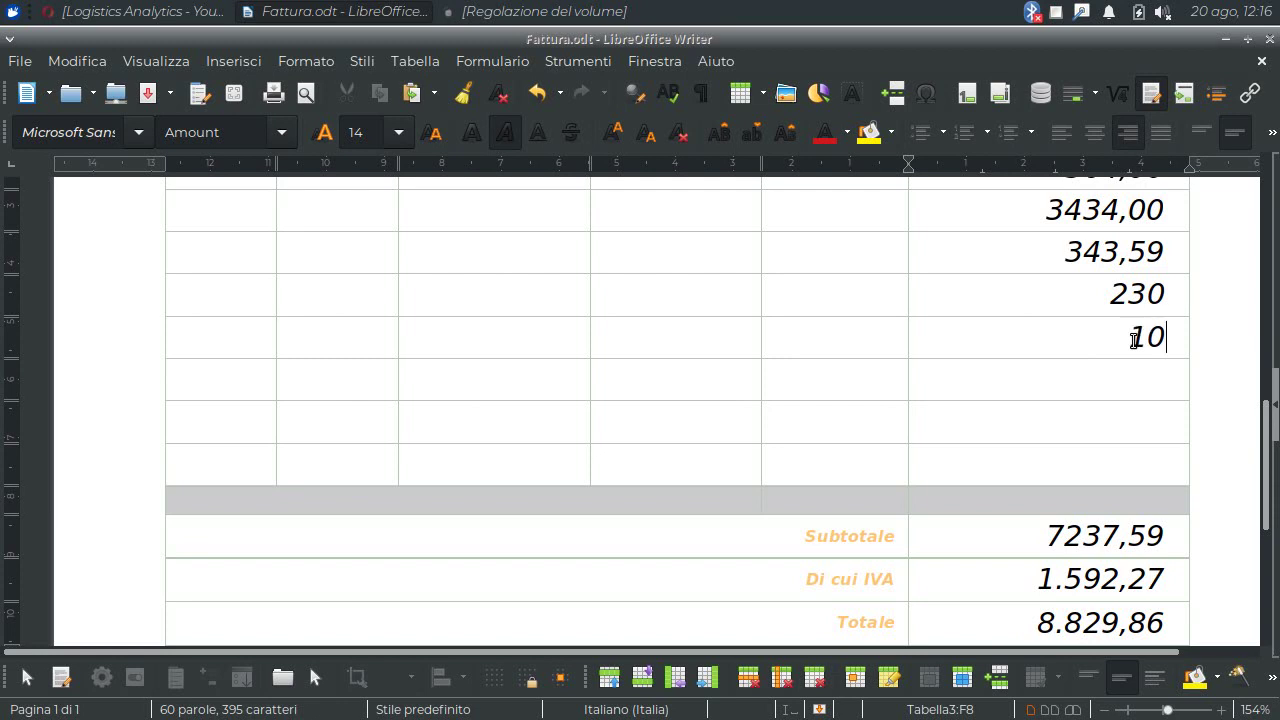
pyautogui.write('000')
pyautogui.press('Down')
pyautogui.write('1')
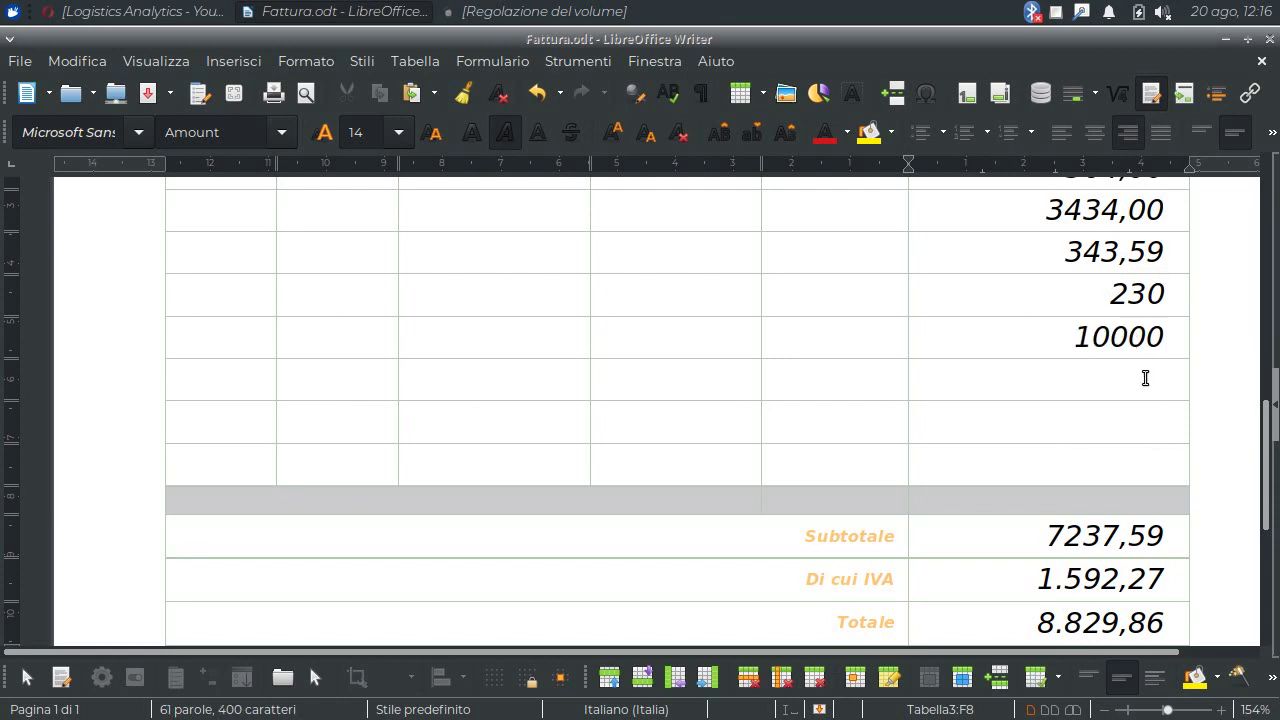
pyautogui.press('BackSpace')
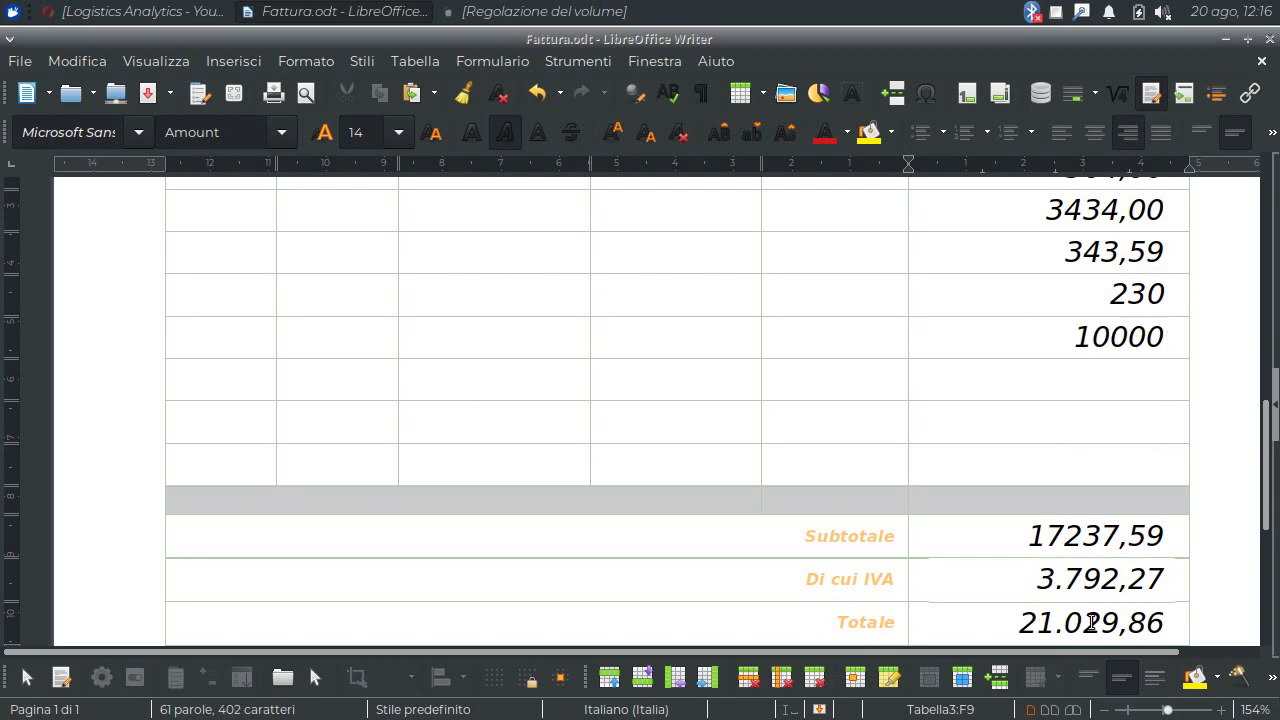
pyautogui.scroll(-1, 1272, 437)
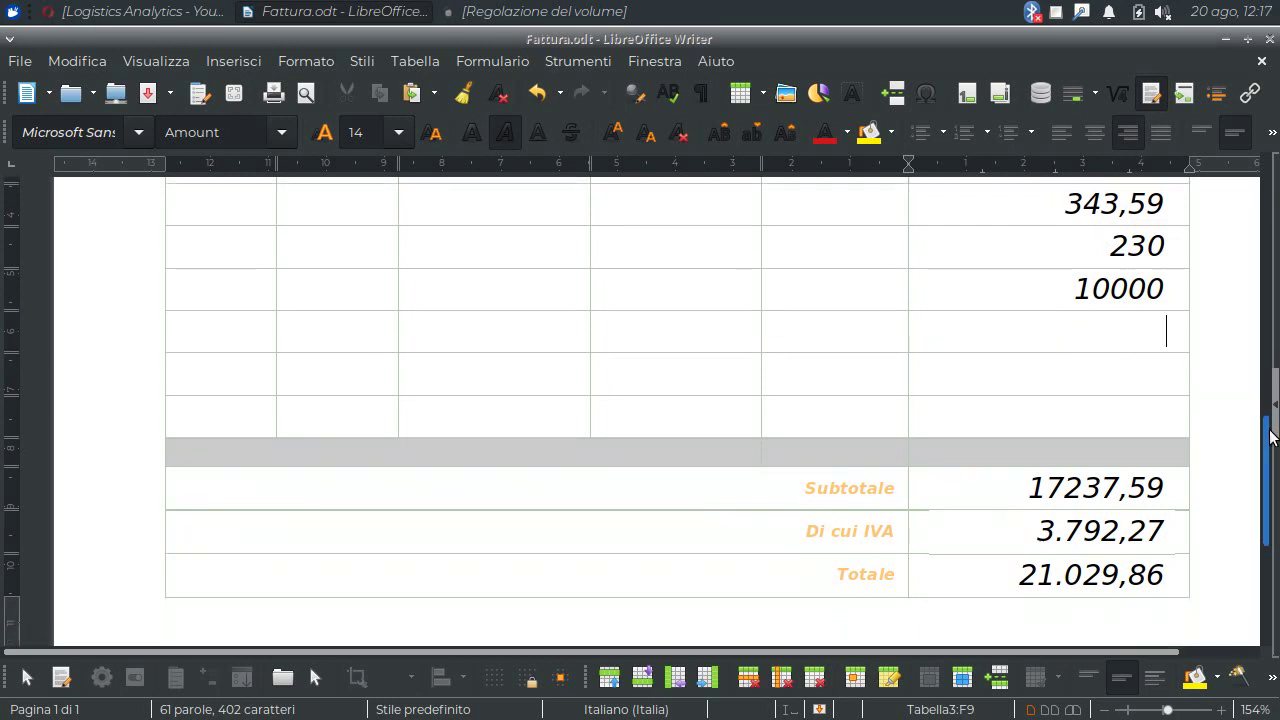
pyautogui.scroll(1, 1272, 437)
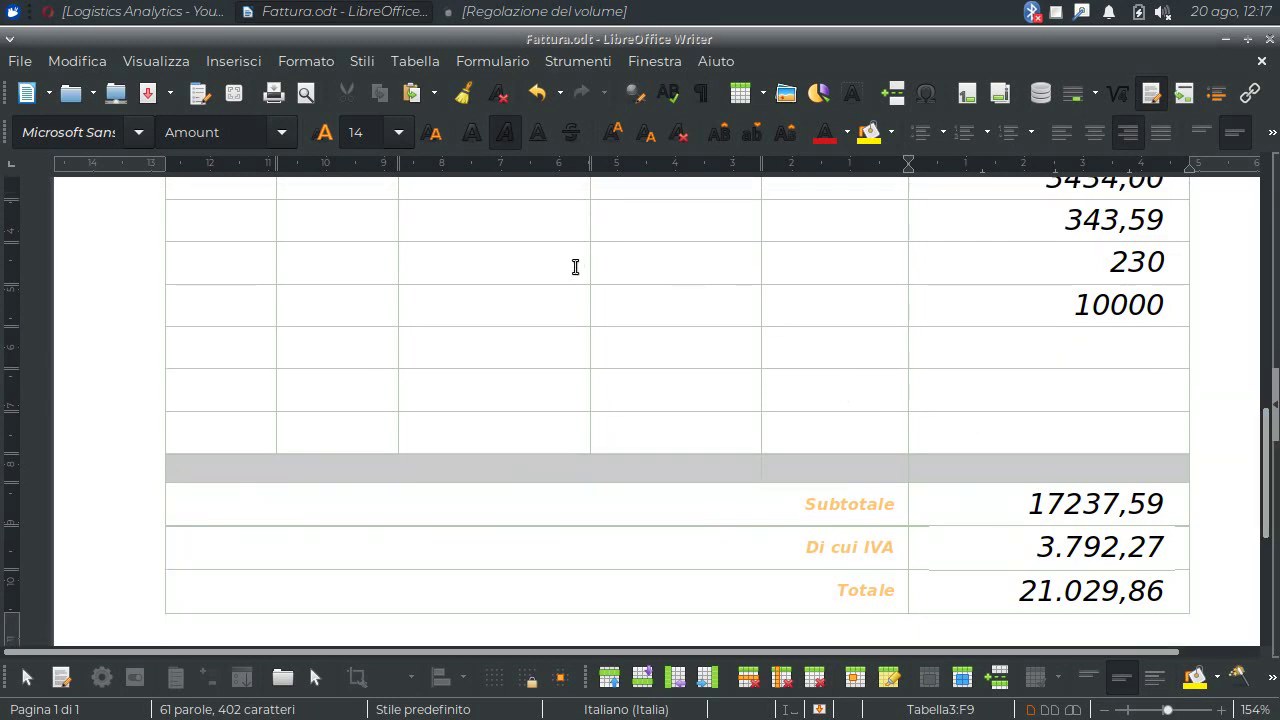
# Change the IVA user field value from 0.22 to 0.25
pyautogui.click(242, 60)
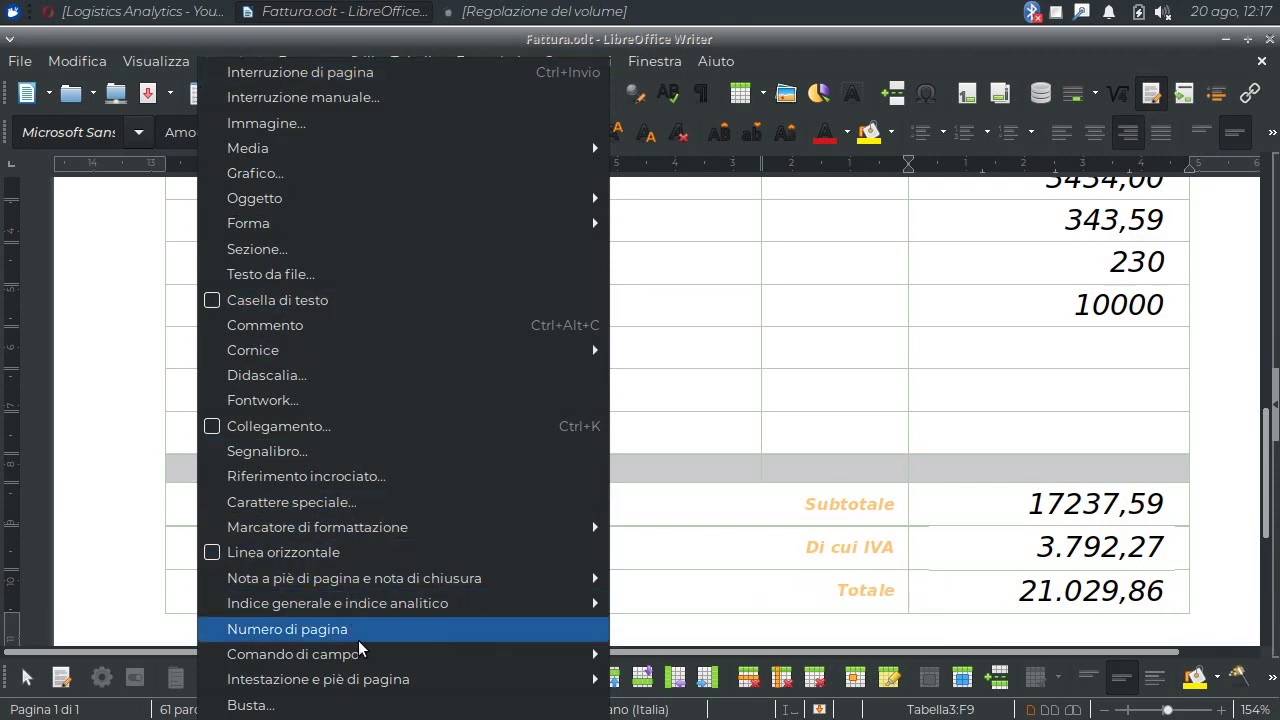
pyautogui.moveTo(386, 658)
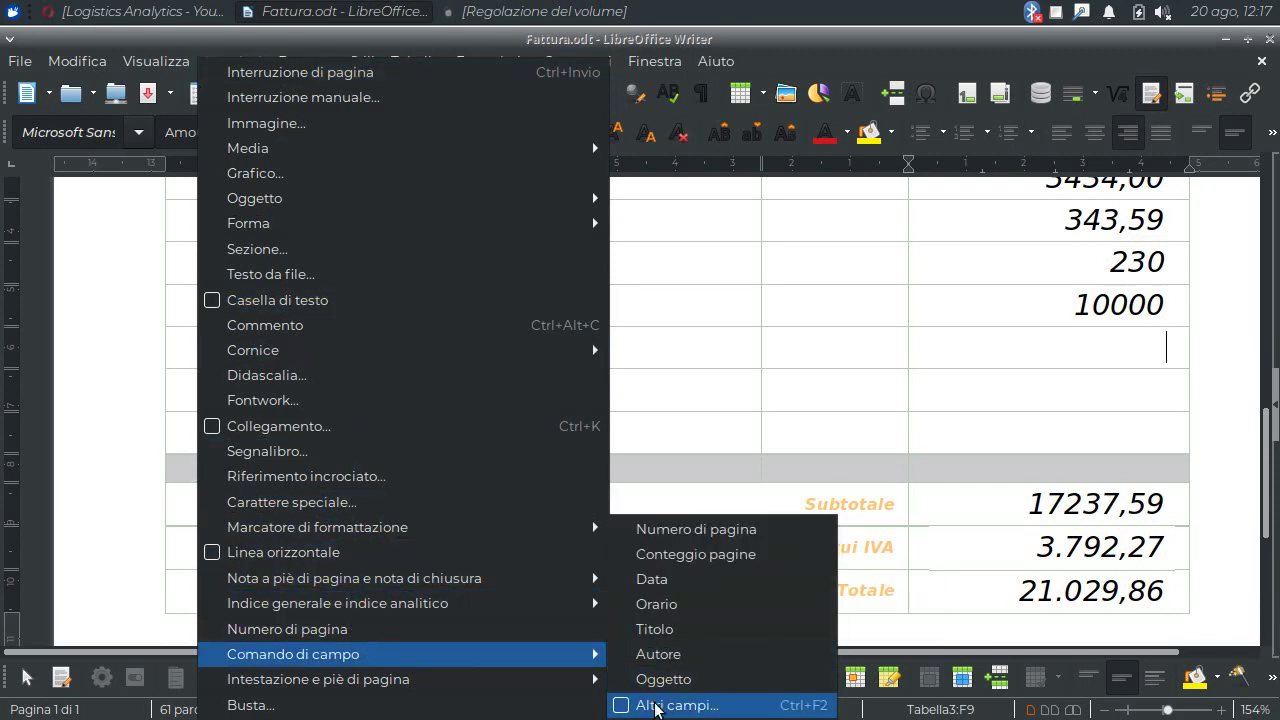
pyautogui.click(656, 706)
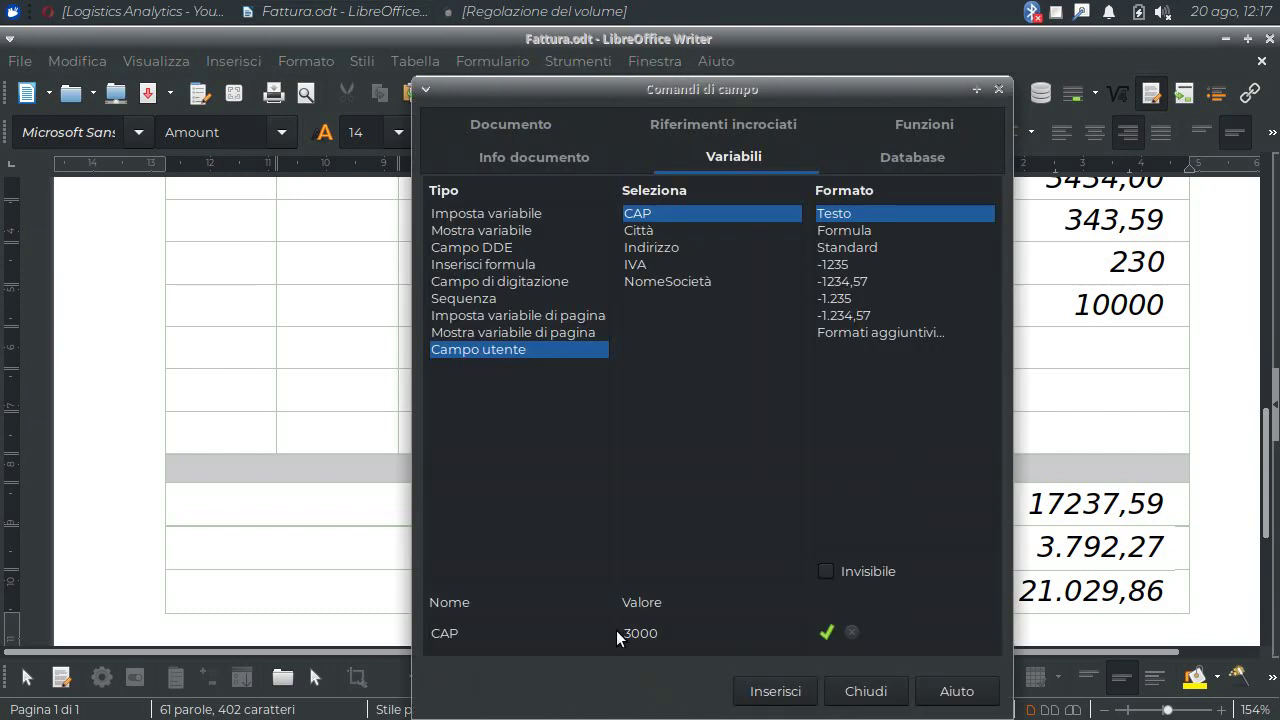
pyautogui.click(644, 263)
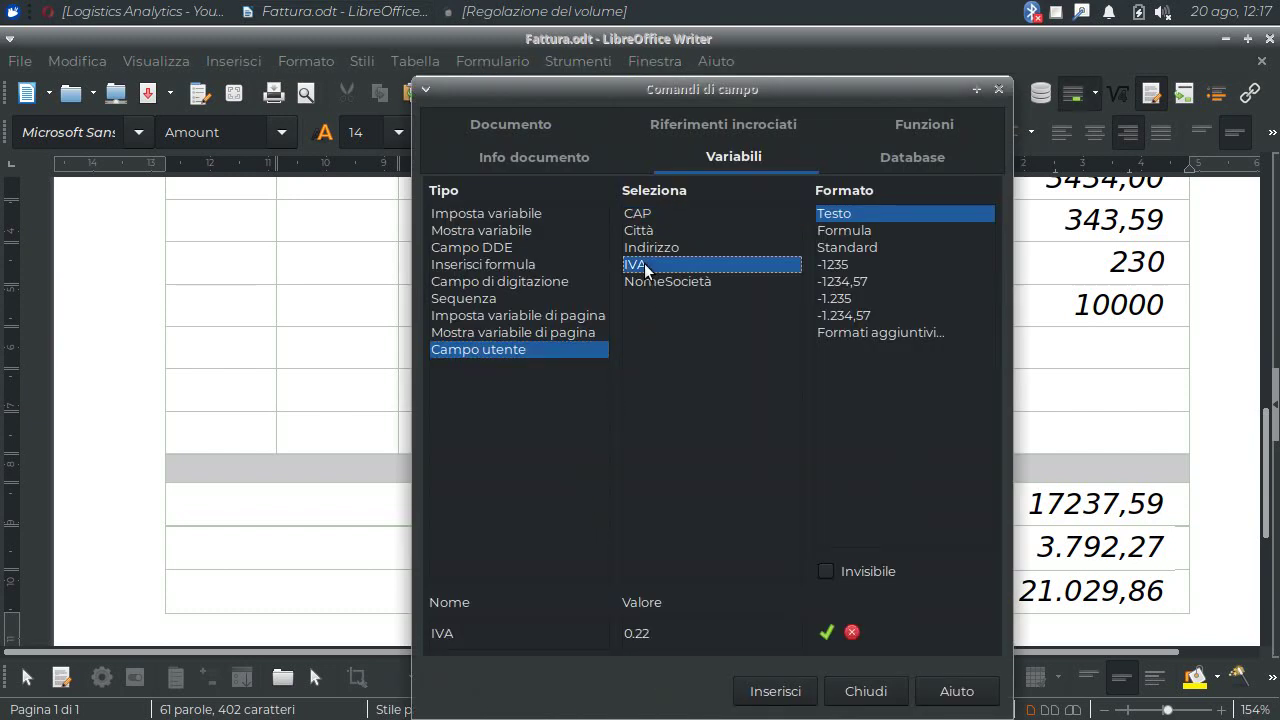
pyautogui.click(667, 633)
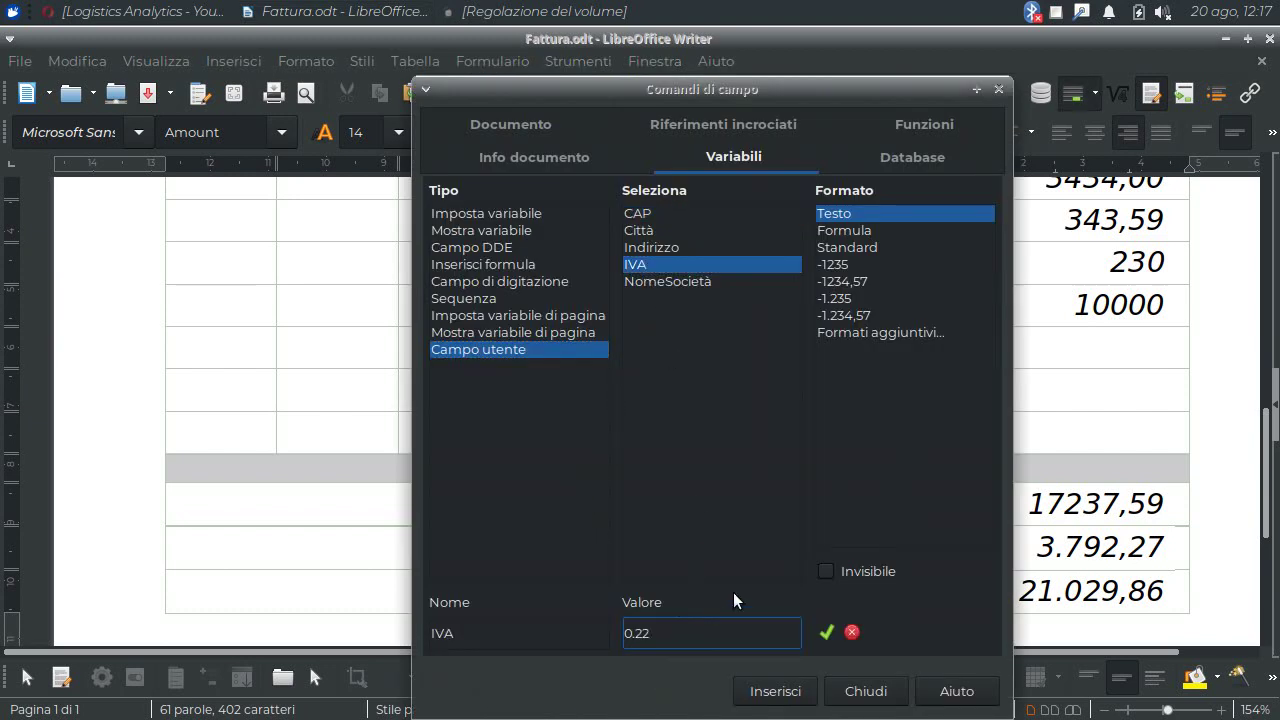
pyautogui.press('BackSpace')
pyautogui.write('5')
pyautogui.click(826, 632)
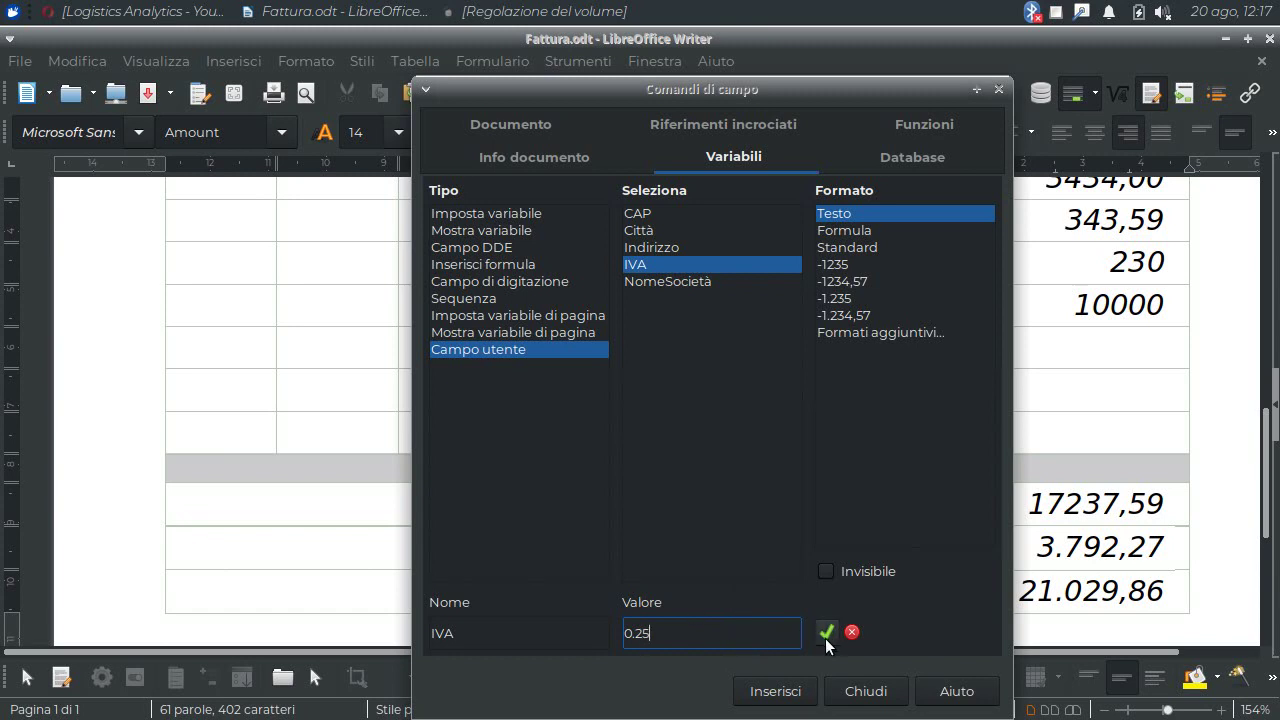
pyautogui.click(872, 691)
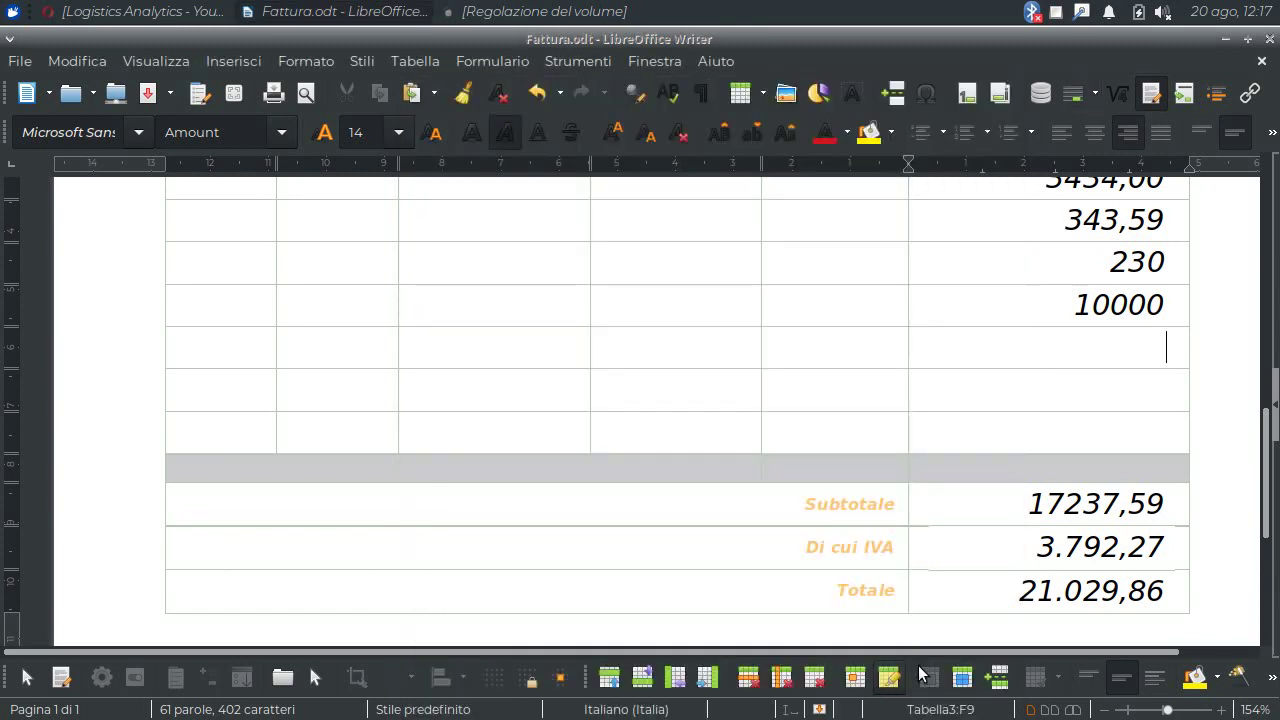
pyautogui.click(1149, 550)
pyautogui.click(1133, 588)
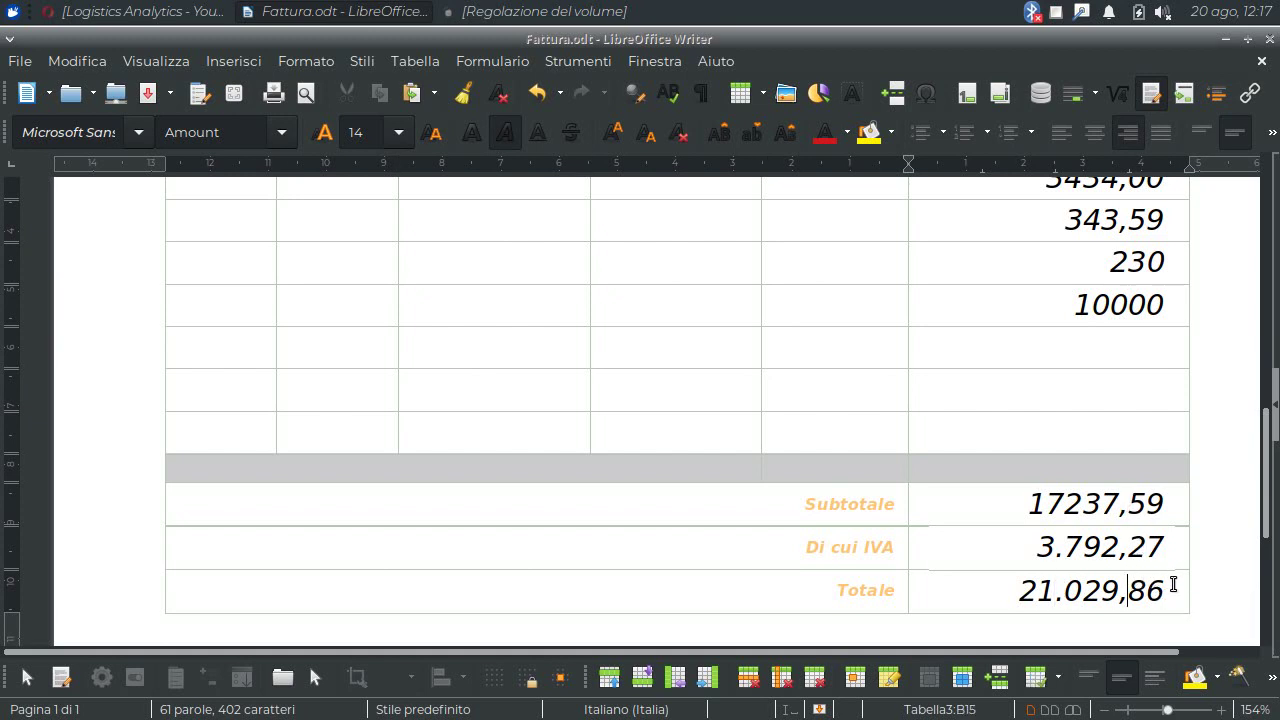
# Replace the Di cui IVA value 3.792,27 with 0
pyautogui.click(1168, 586)
pyautogui.moveTo(1168, 545); pyautogui.dragTo(989, 565)
pyautogui.write('0')
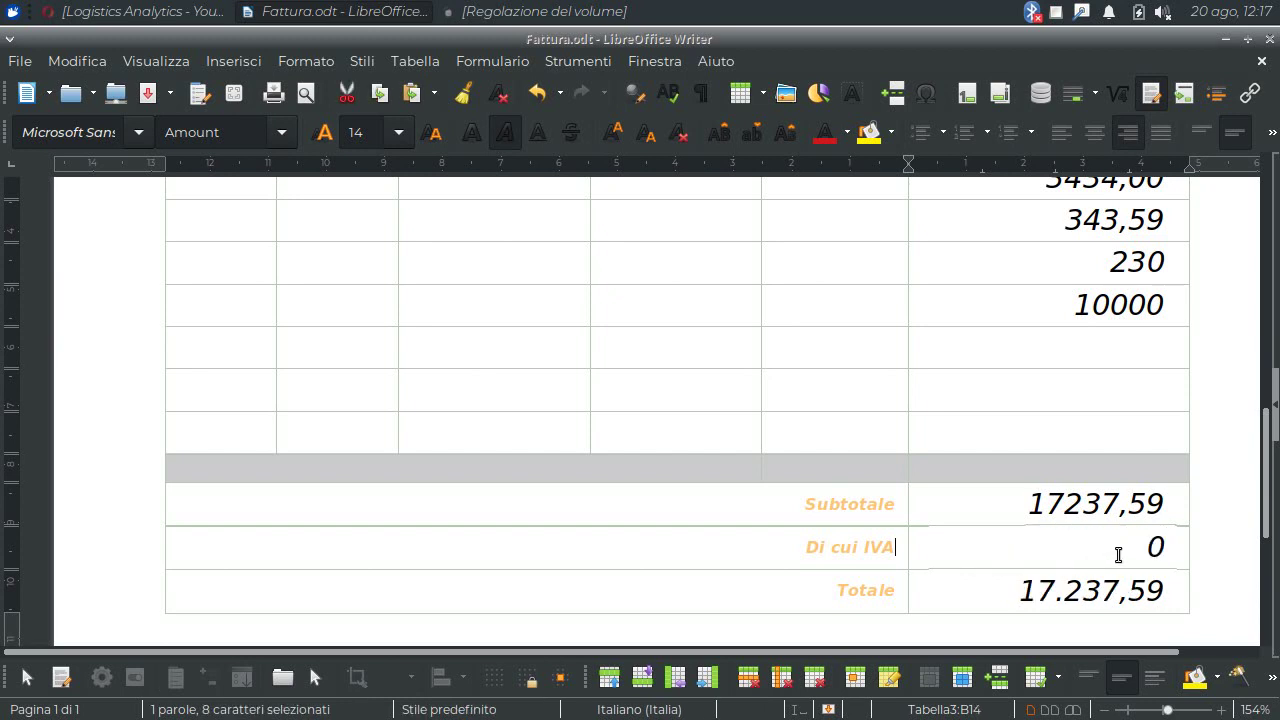
pyautogui.press('Left')
pyautogui.press('Left')
pyautogui.click(1165, 542)
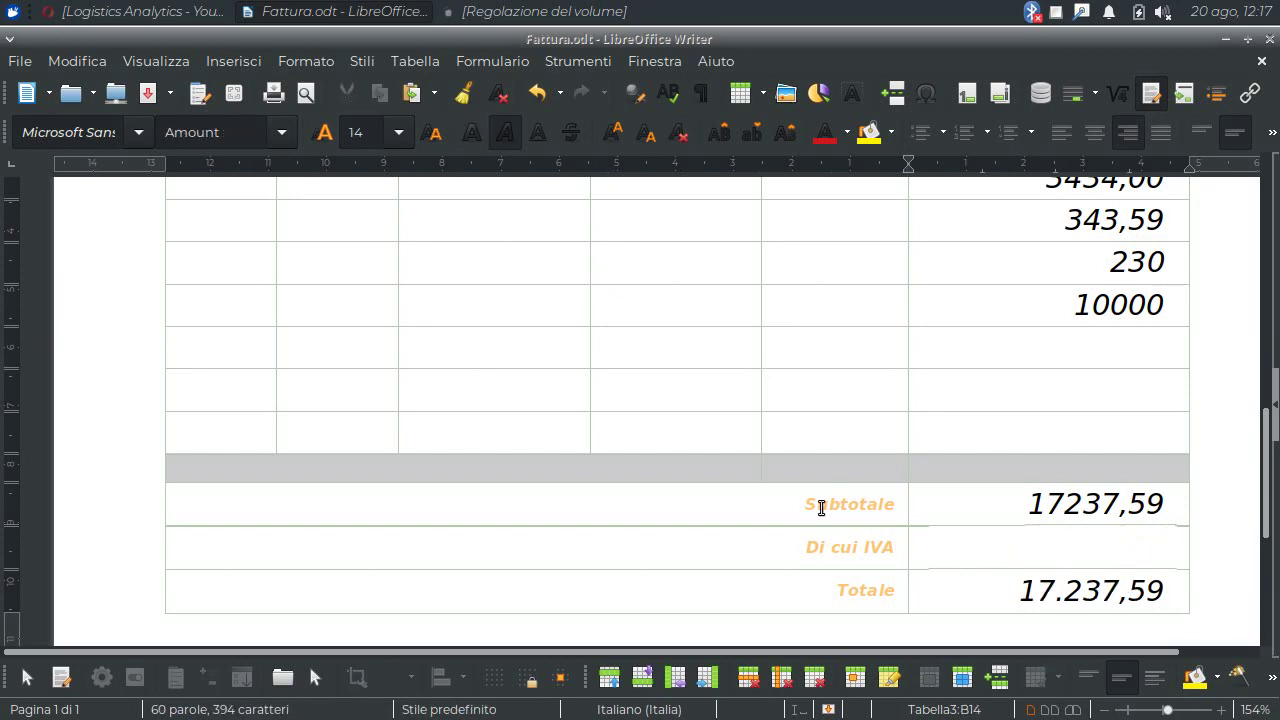
# Enter the formula Subtotale*IVA in the Di cui IVA cell
pyautogui.click(421, 63)
pyautogui.click(468, 519)
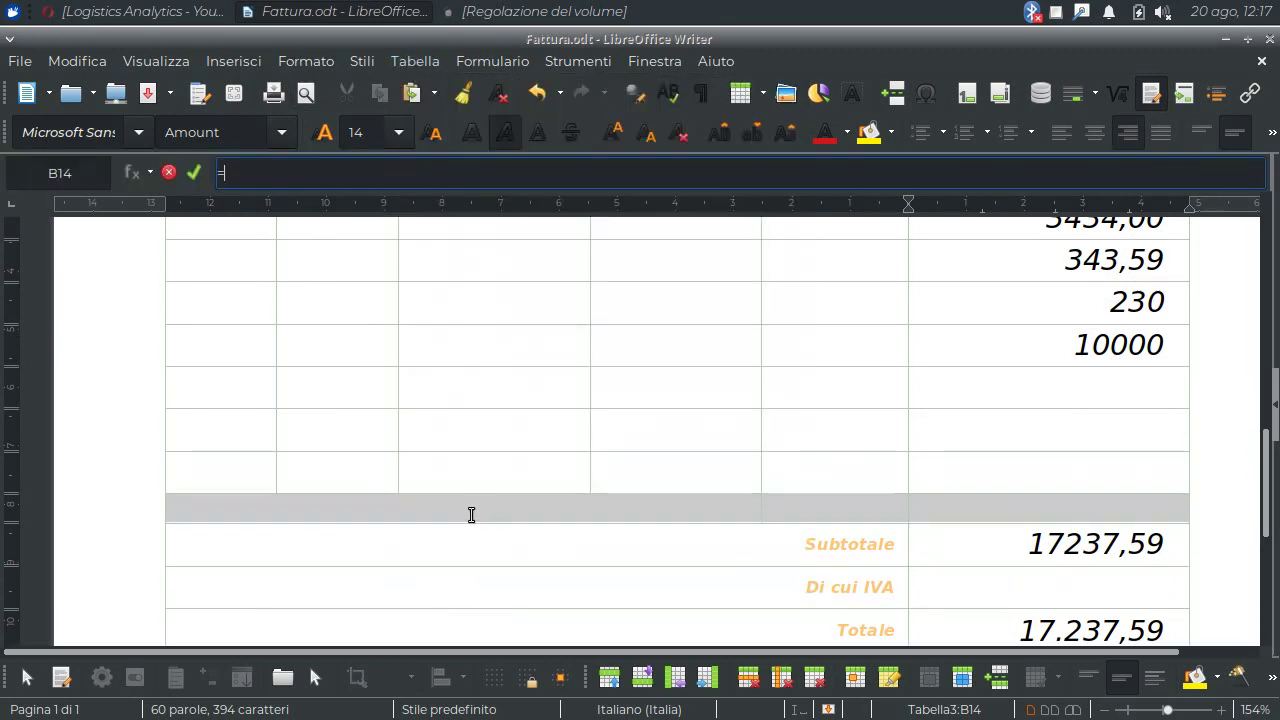
pyautogui.click(1117, 544)
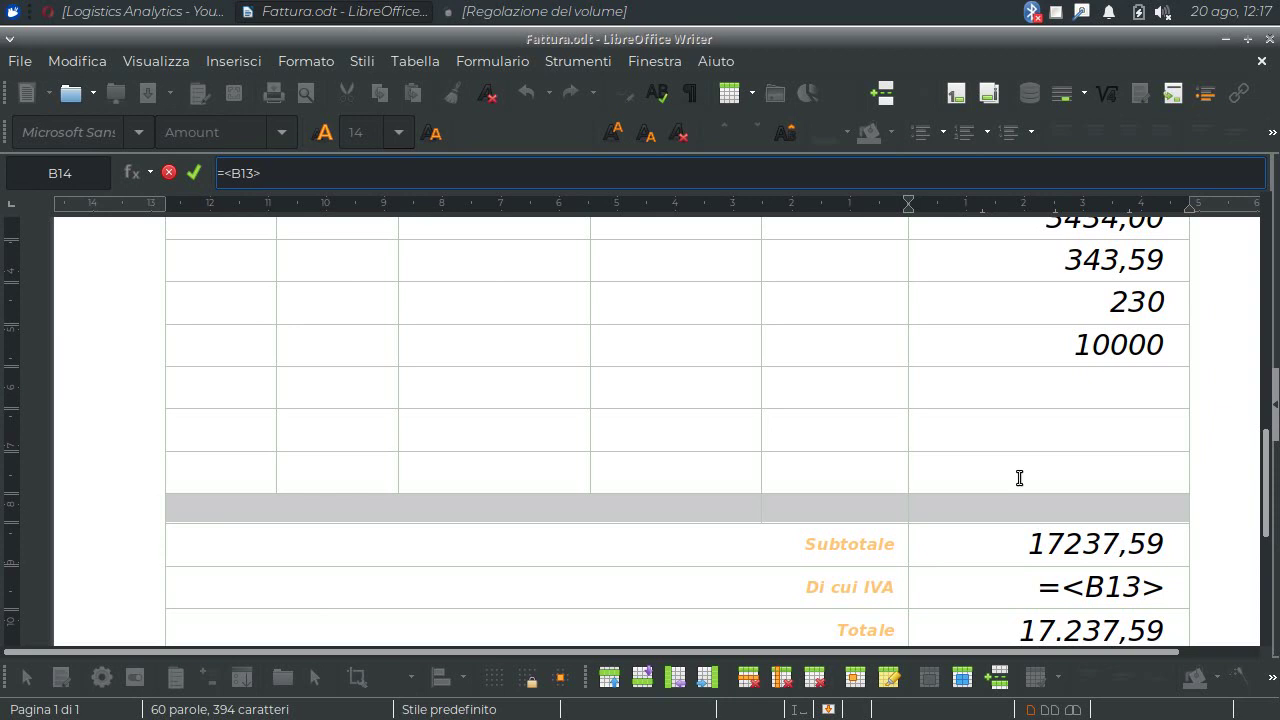
pyautogui.write('*IVA')
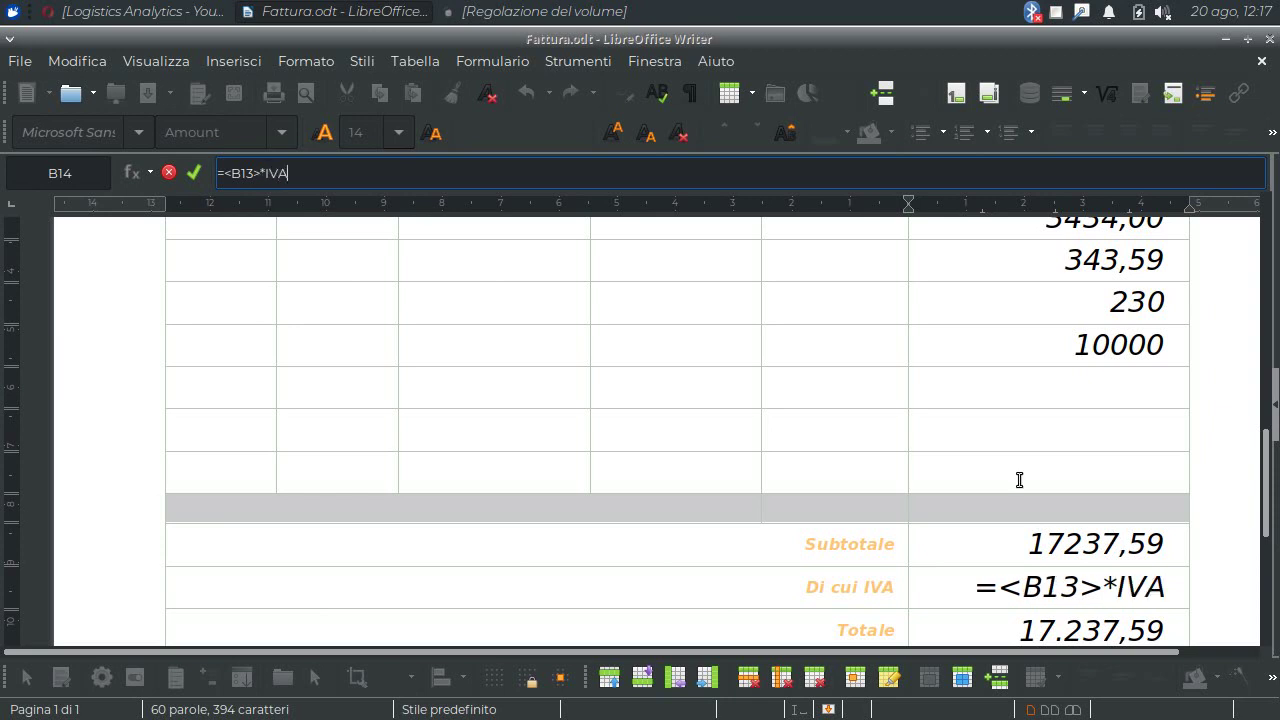
pyautogui.click(190, 173)
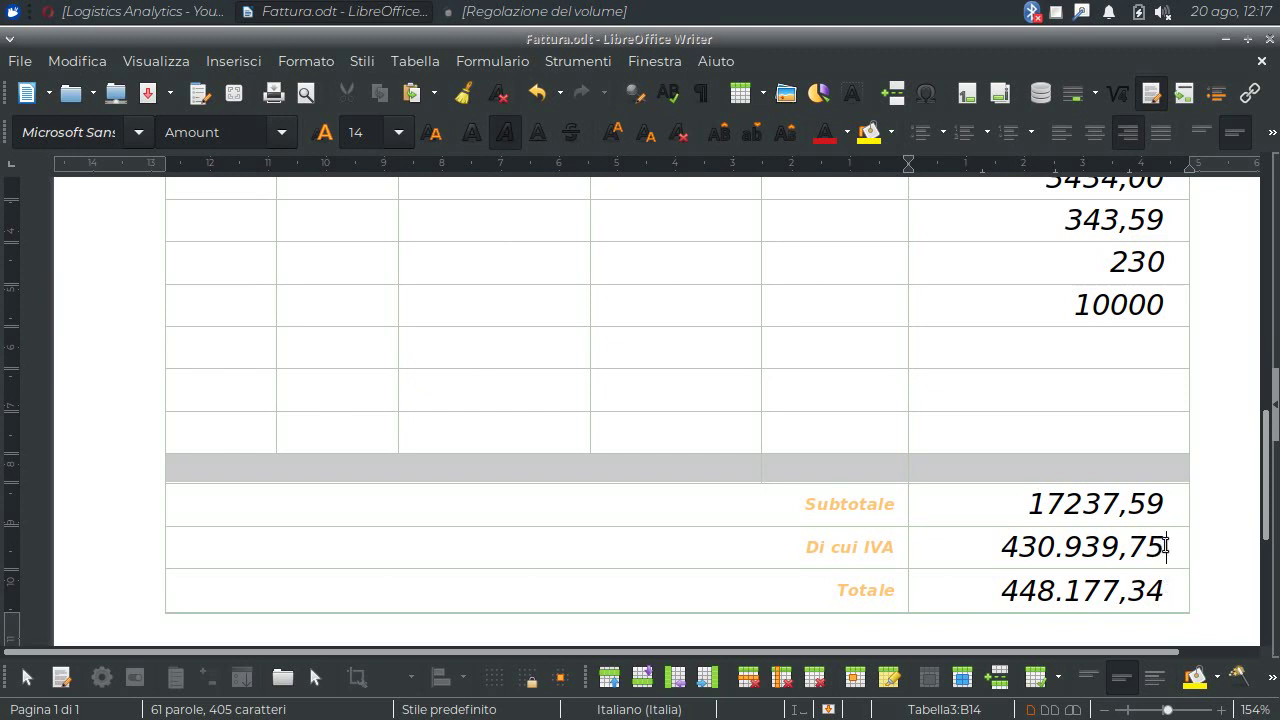
# Delete the wrong 430.939,75 result and the Totale value
pyautogui.moveTo(1160, 548); pyautogui.dragTo(925, 540)
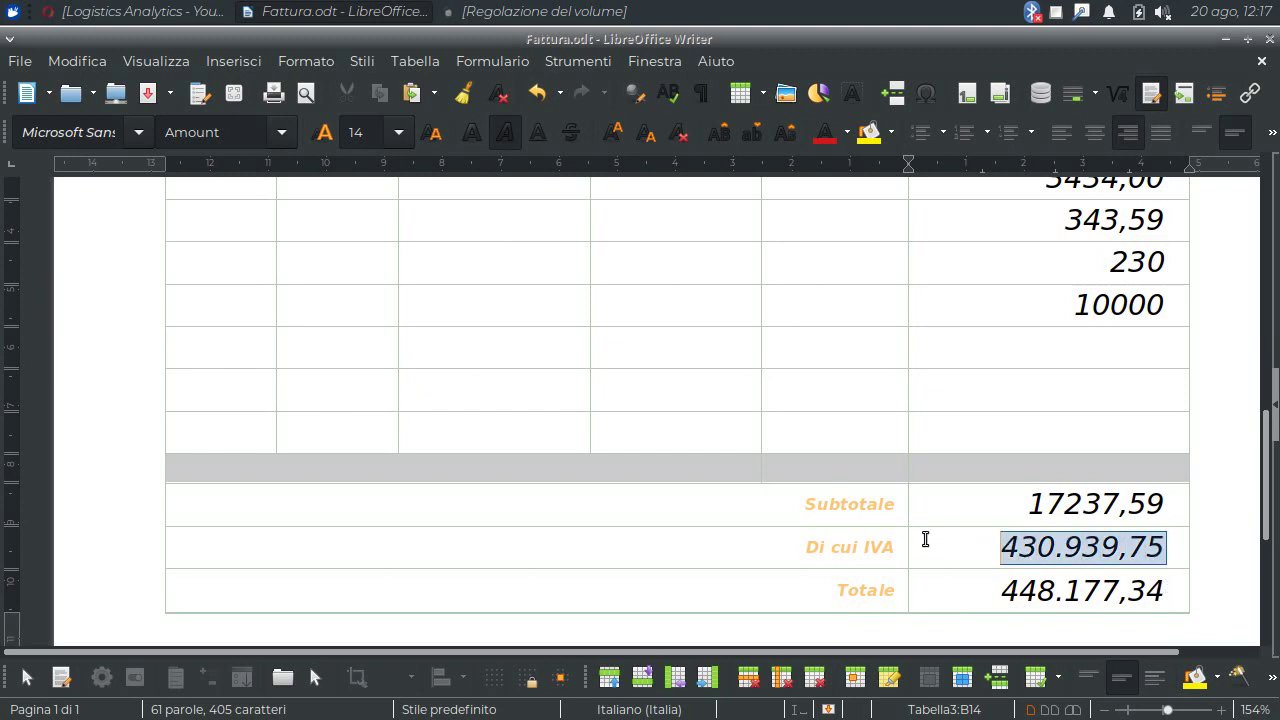
pyautogui.press('Delete')
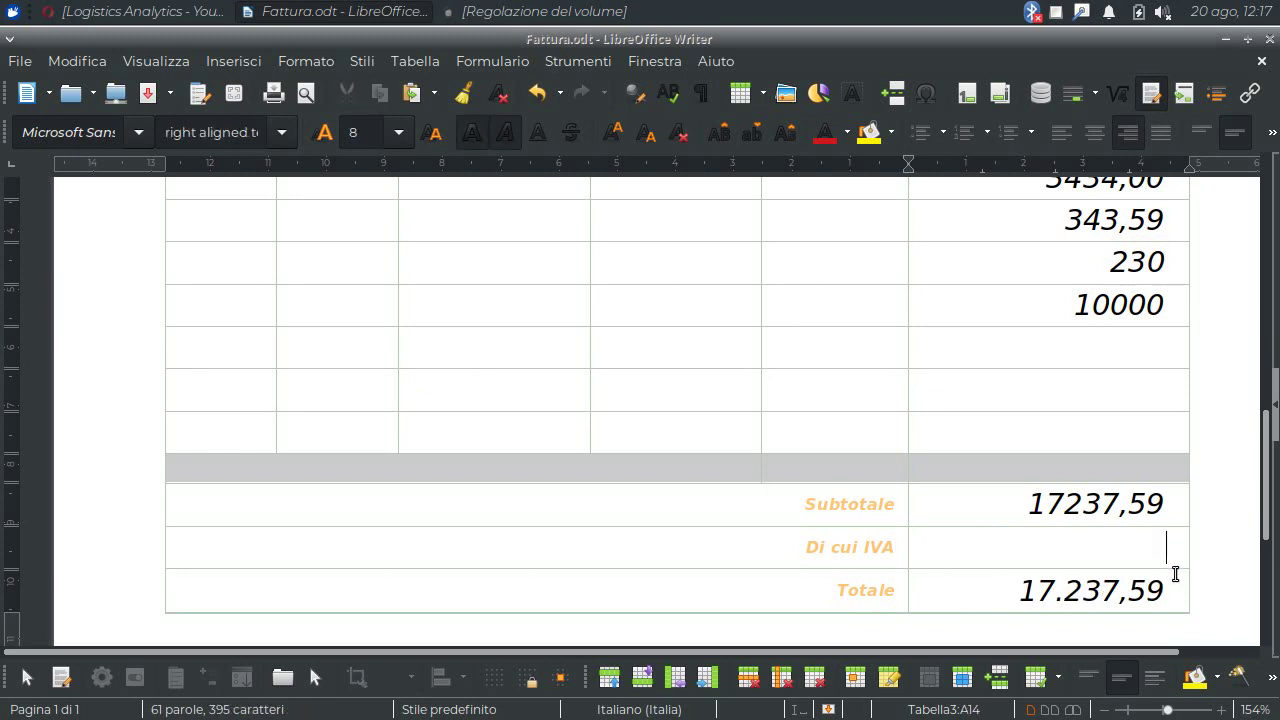
pyautogui.click(1168, 590)
pyautogui.press('BackSpace')
pyautogui.press('BackSpace')
pyautogui.press('BackSpace')
pyautogui.press('BackSpace')
pyautogui.press('BackSpace')
pyautogui.press('BackSpace')
pyautogui.press('BackSpace')
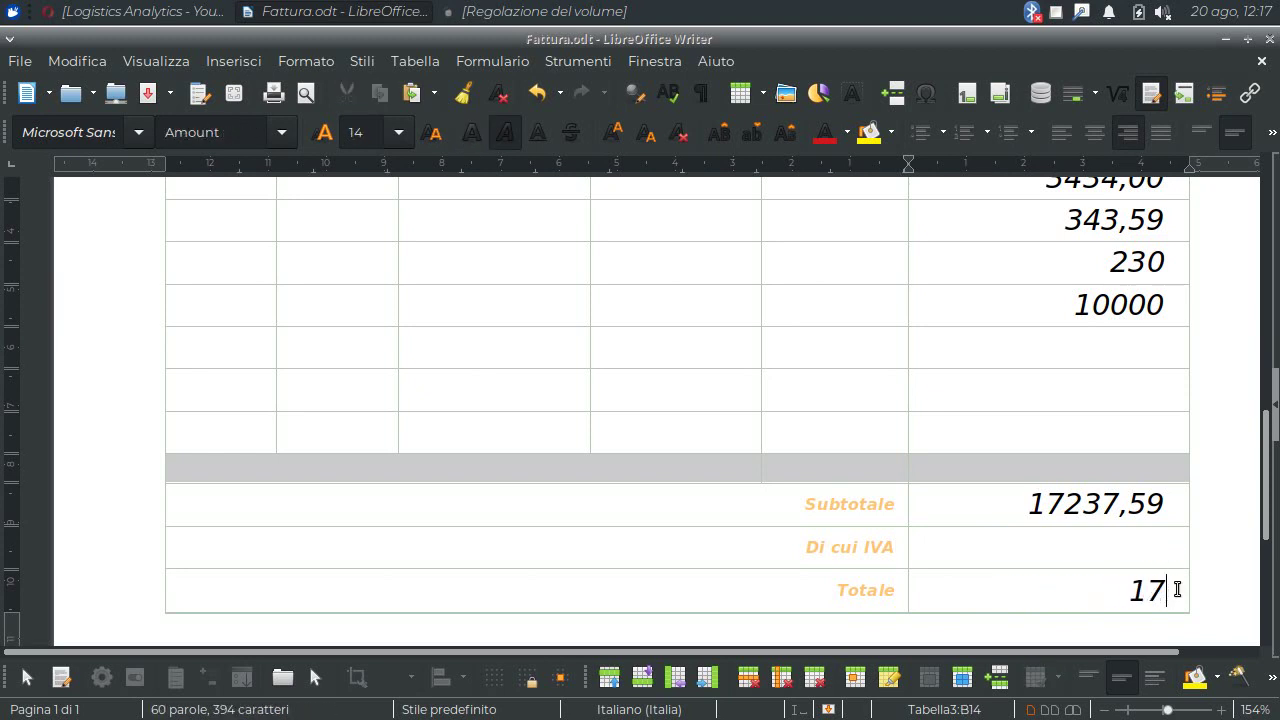
pyautogui.press('BackSpace')
pyautogui.press('BackSpace')
pyautogui.press('BackSpace')
pyautogui.click(1141, 536)
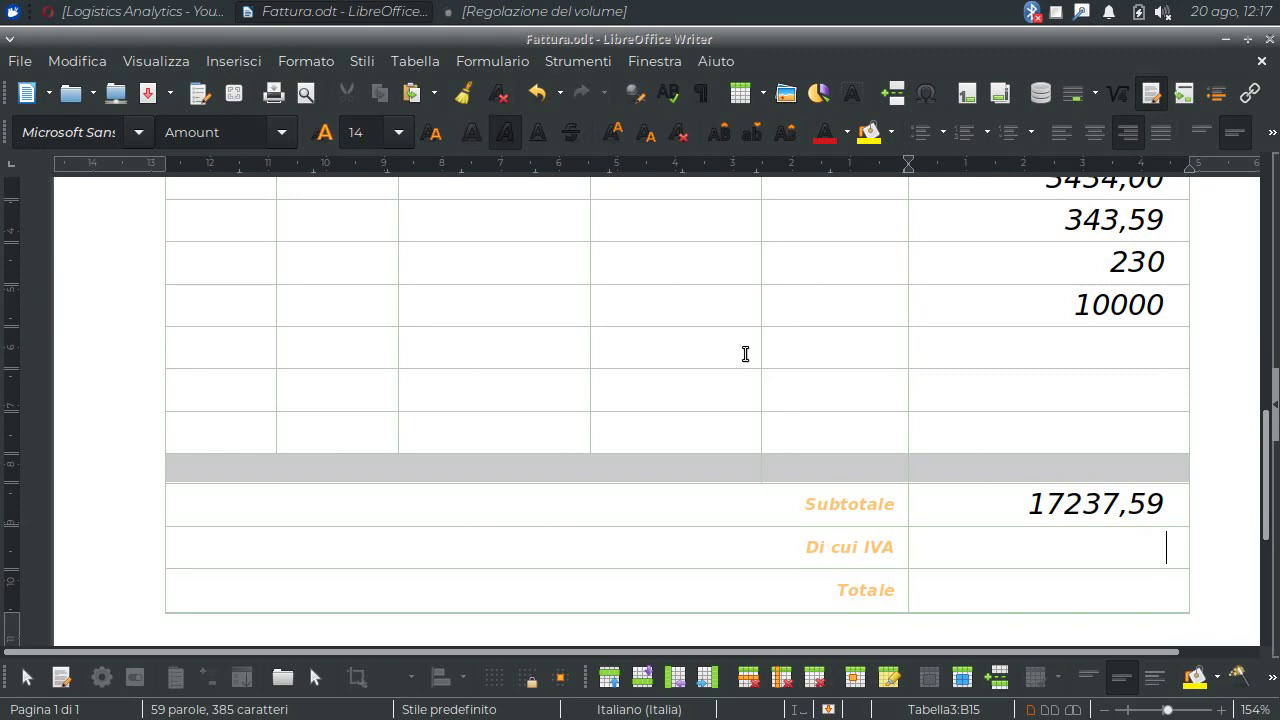
# Re-enter 0.25 as the IVA user field's value, apply it and close the dialog
pyautogui.click(236, 63)
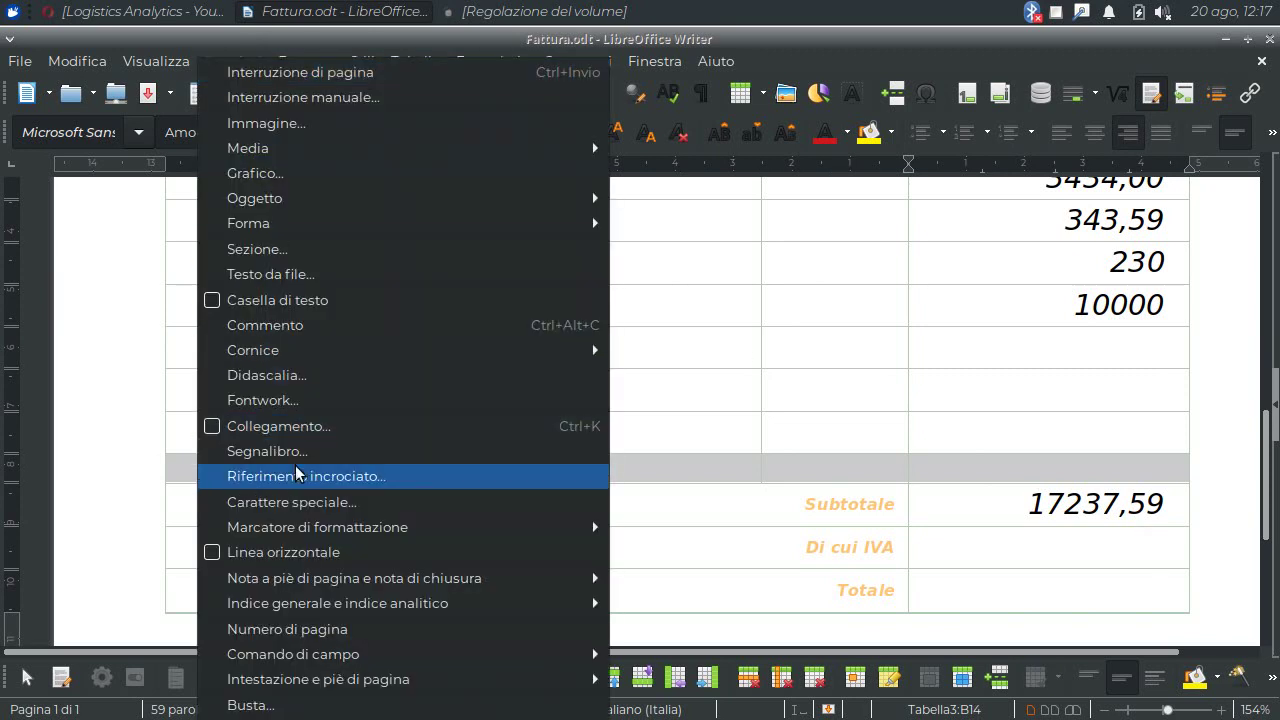
pyautogui.moveTo(313, 664)
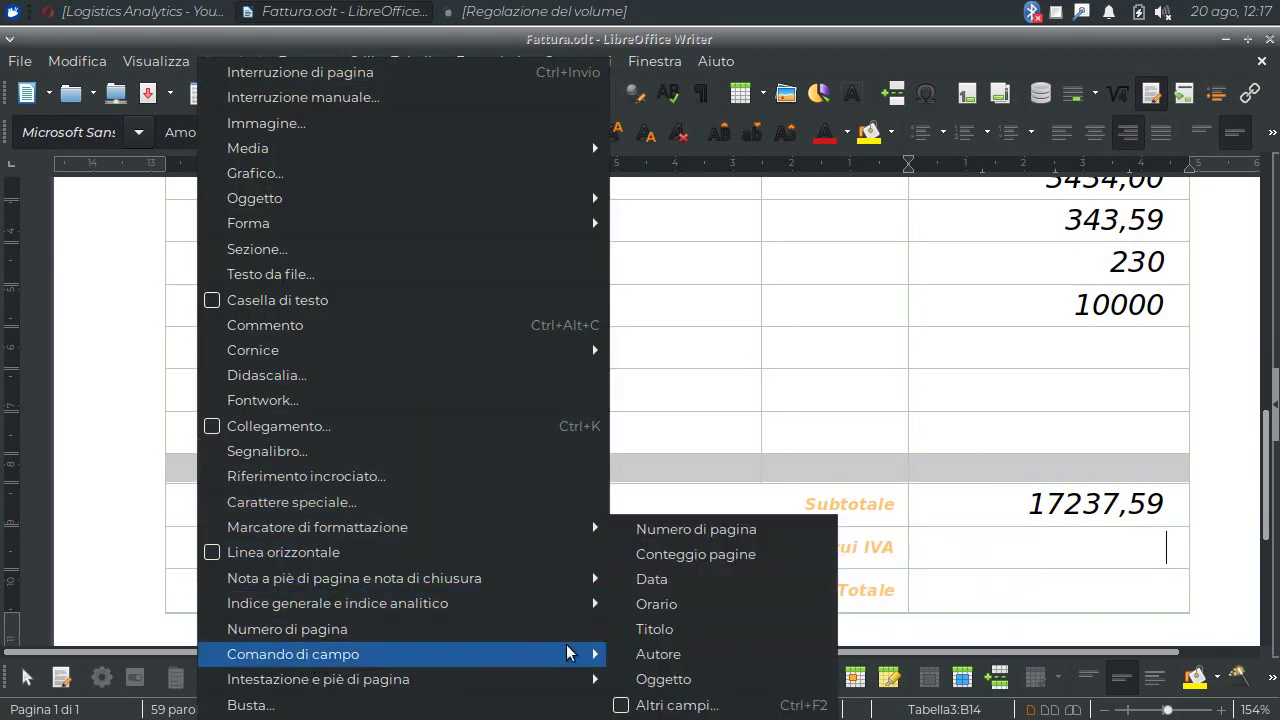
pyautogui.click(680, 705)
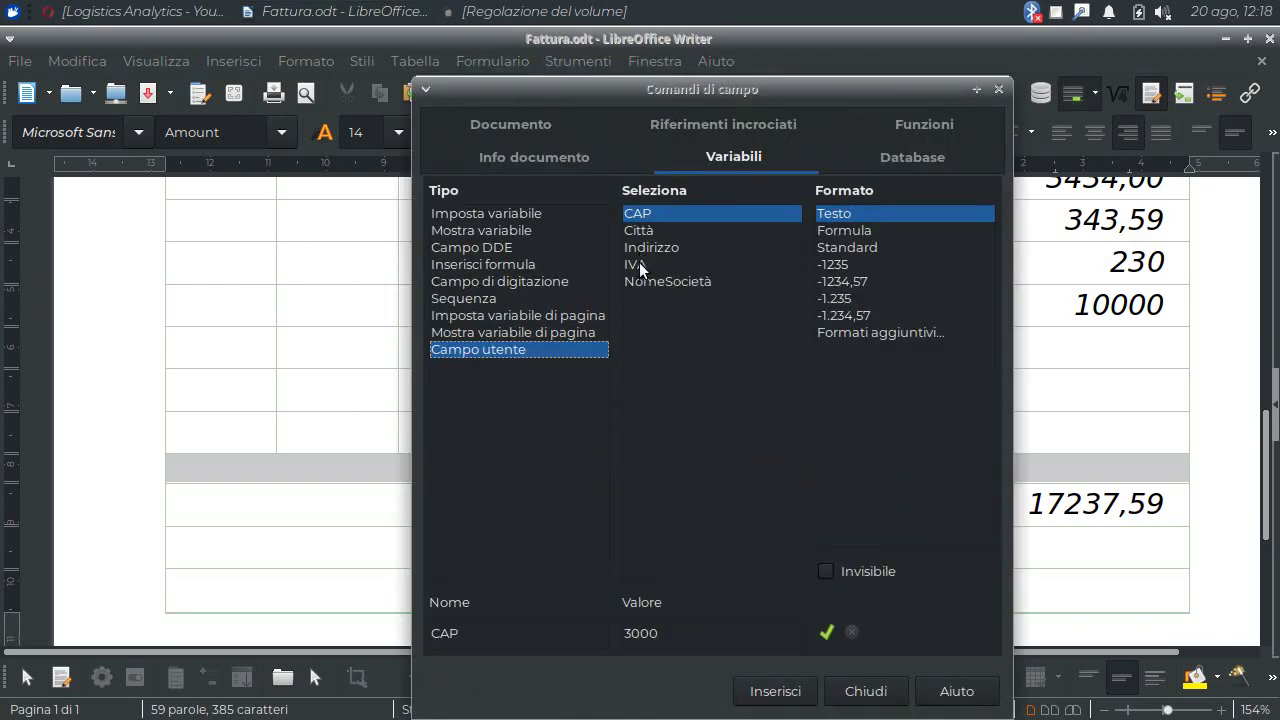
pyautogui.click(639, 264)
pyautogui.click(668, 637)
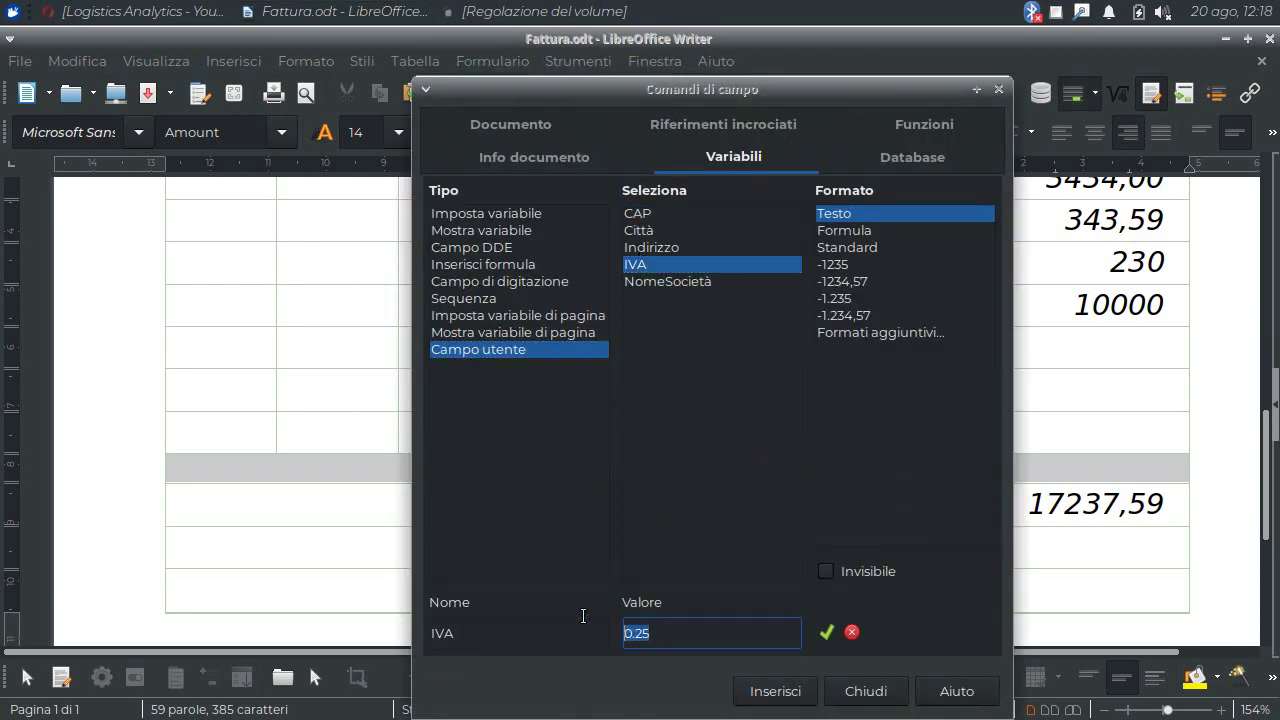
pyautogui.write('0.')
pyautogui.write('25')
pyautogui.click(836, 231)
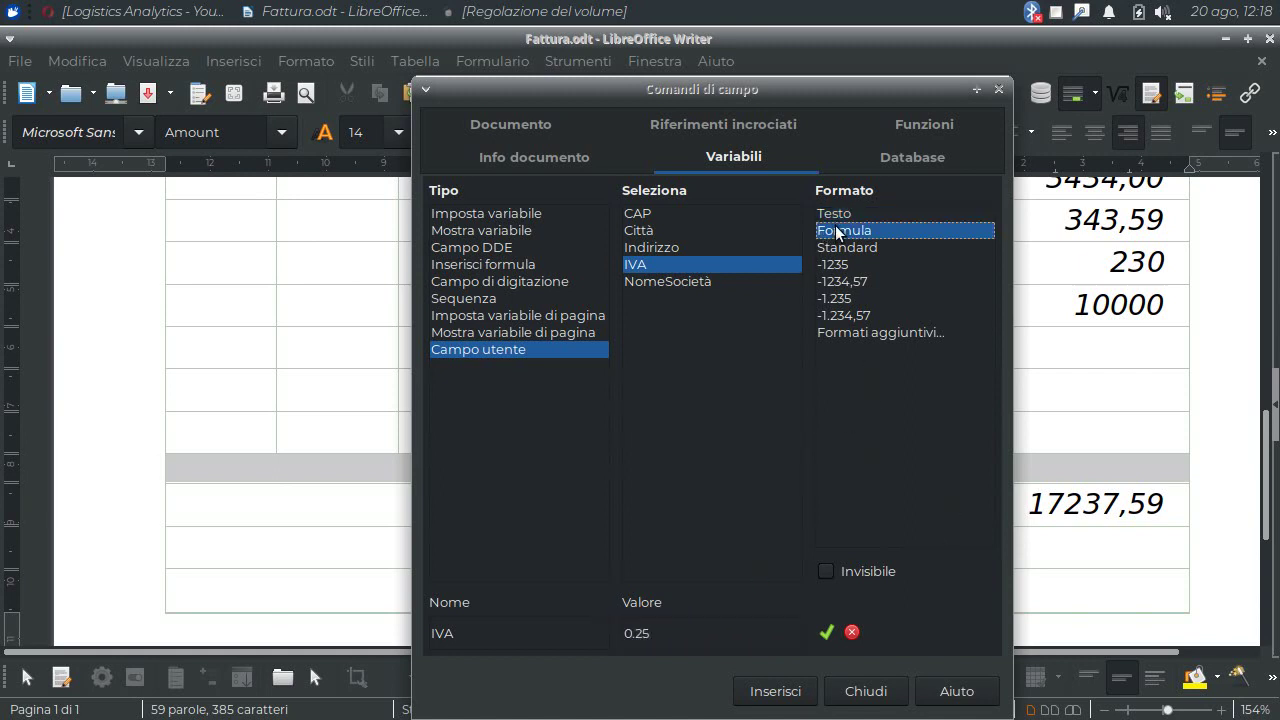
pyautogui.click(823, 632)
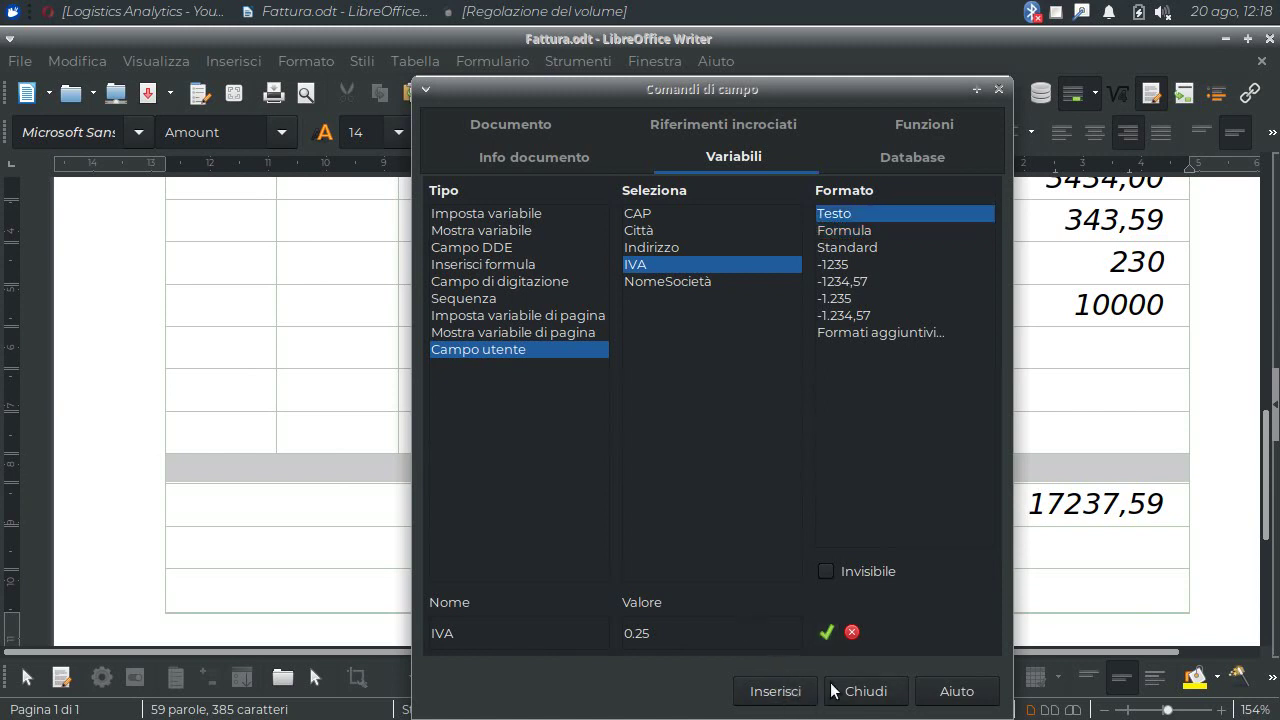
pyautogui.click(872, 692)
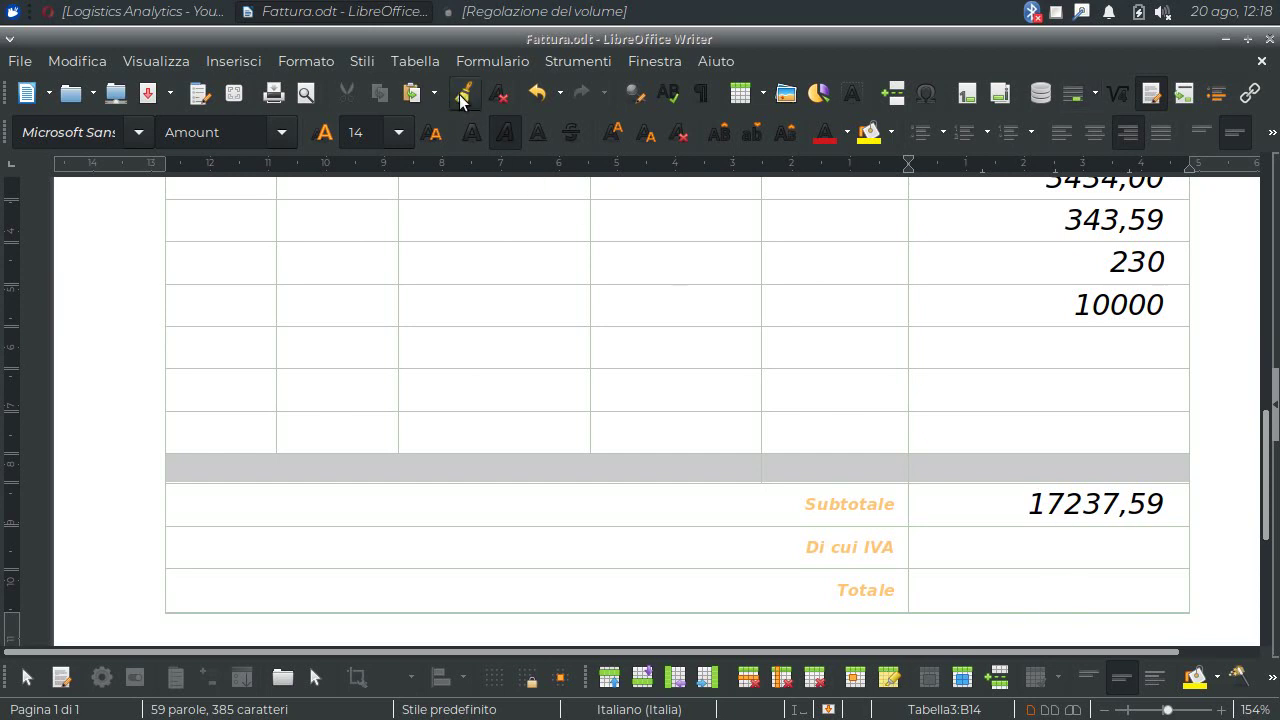
# Enter the formula =<B13>*IVA in the Di cui IVA cell, giving 4.309,40
pyautogui.click(416, 61)
pyautogui.click(505, 521)
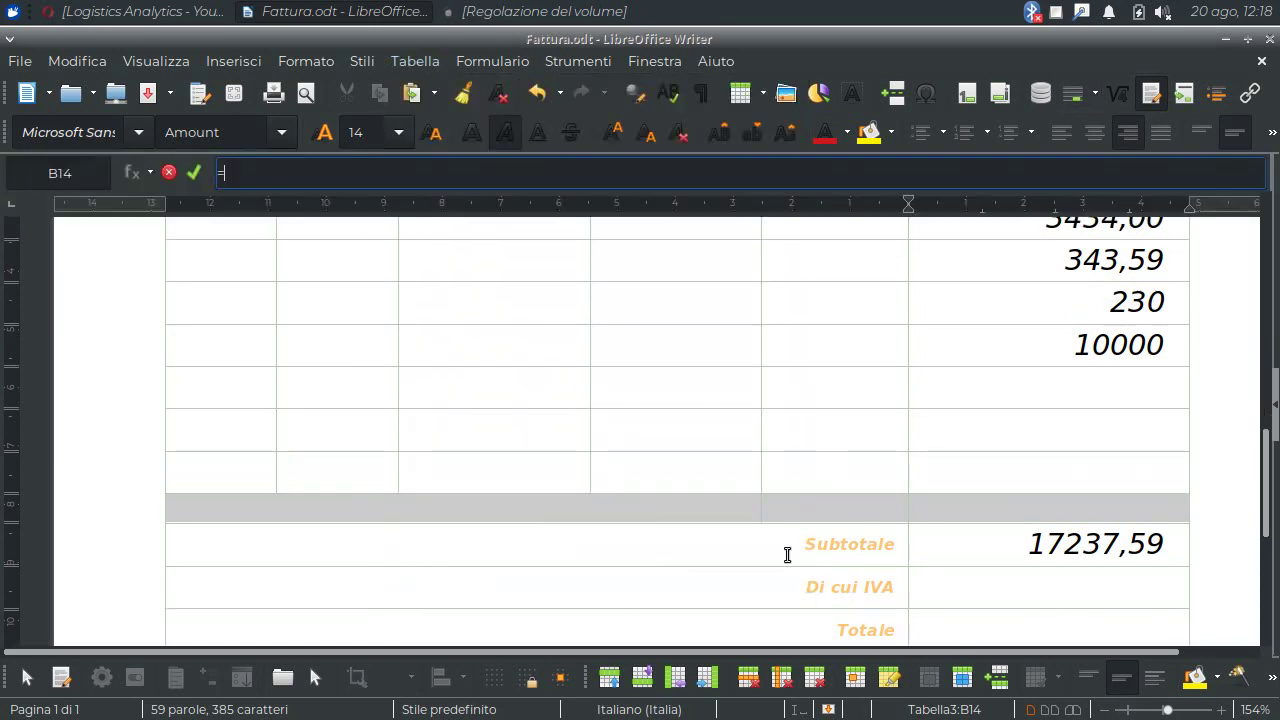
pyautogui.click(1057, 540)
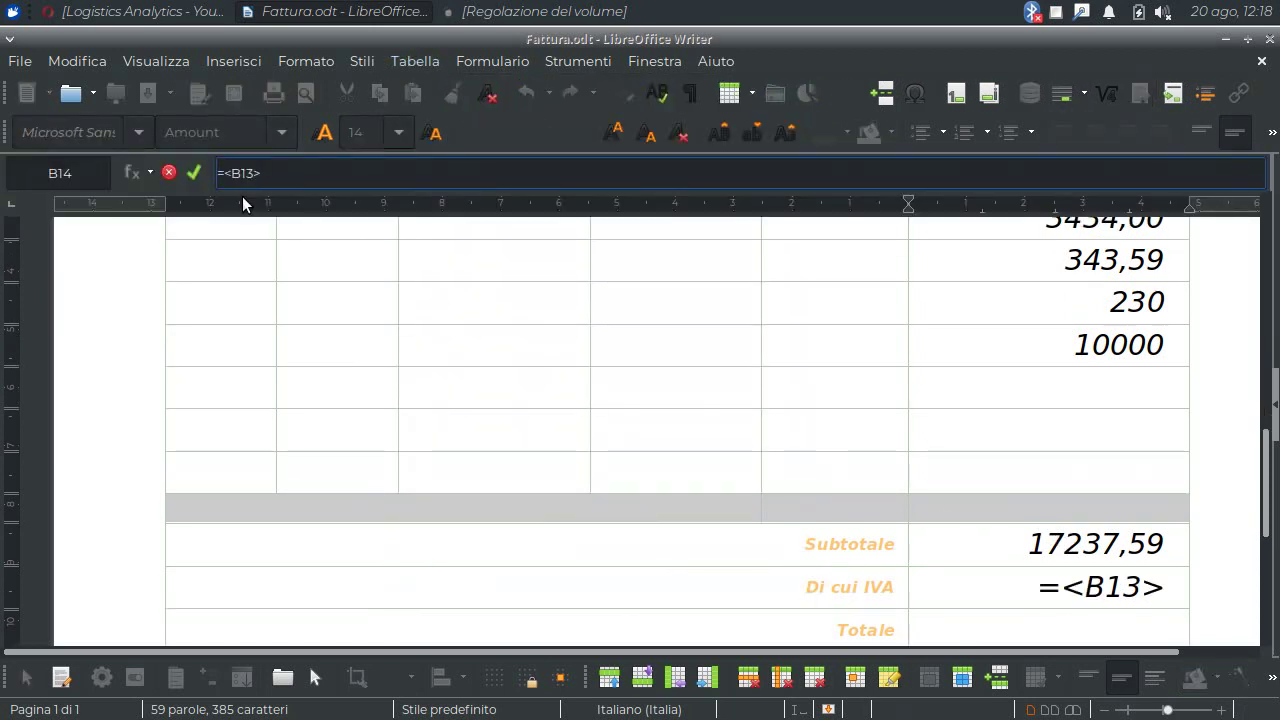
pyautogui.write('*IVA')
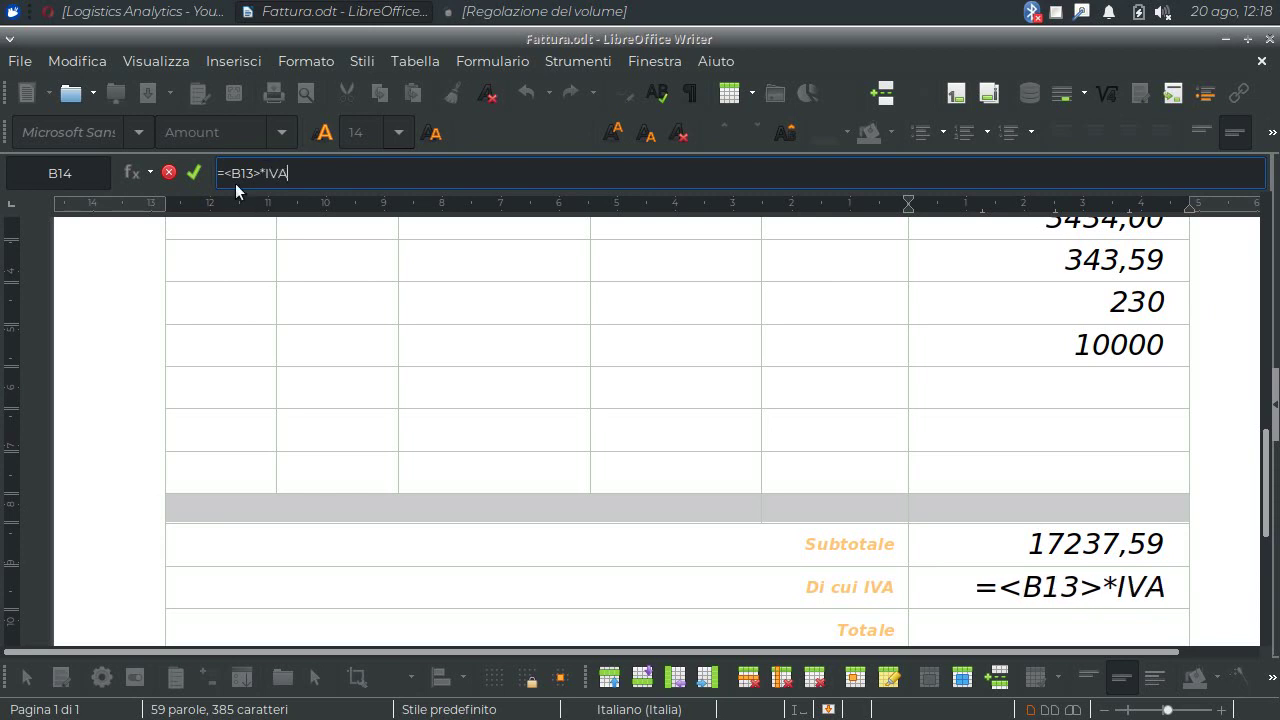
pyautogui.click(194, 173)
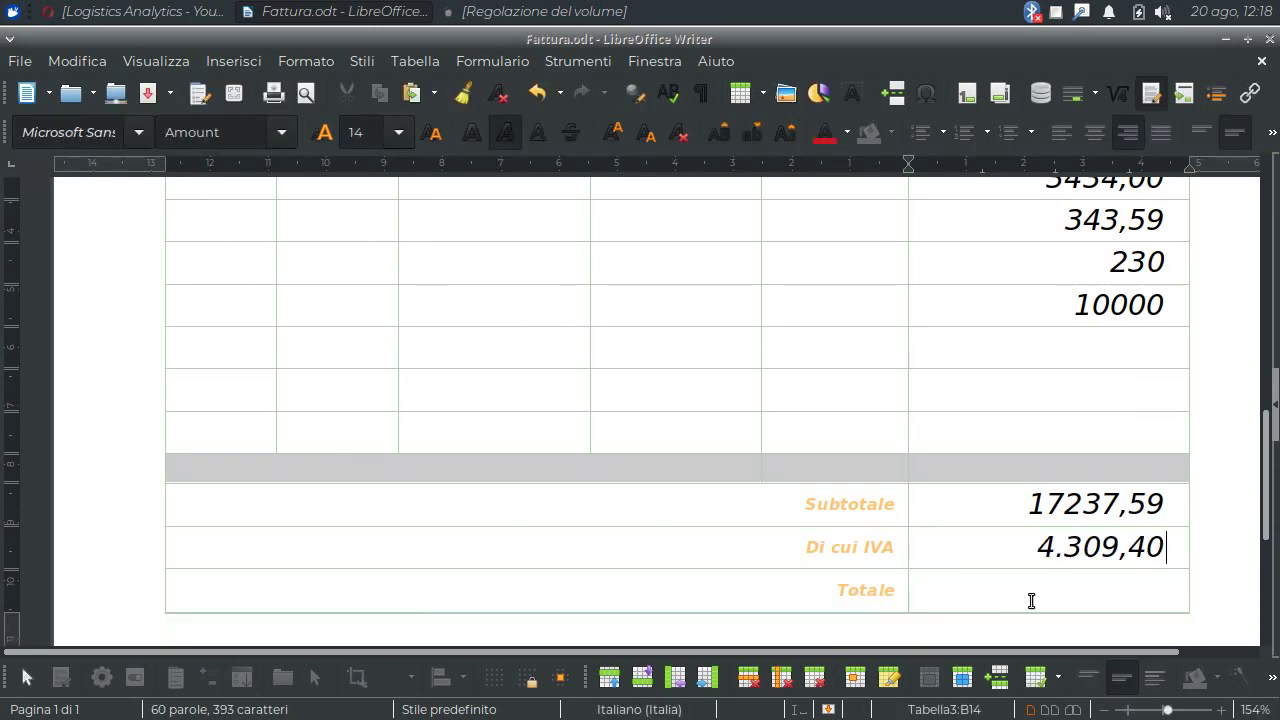
# Set the Totale cell to =<B13>+<B14>, giving 21.546,99
pyautogui.click(1089, 589)
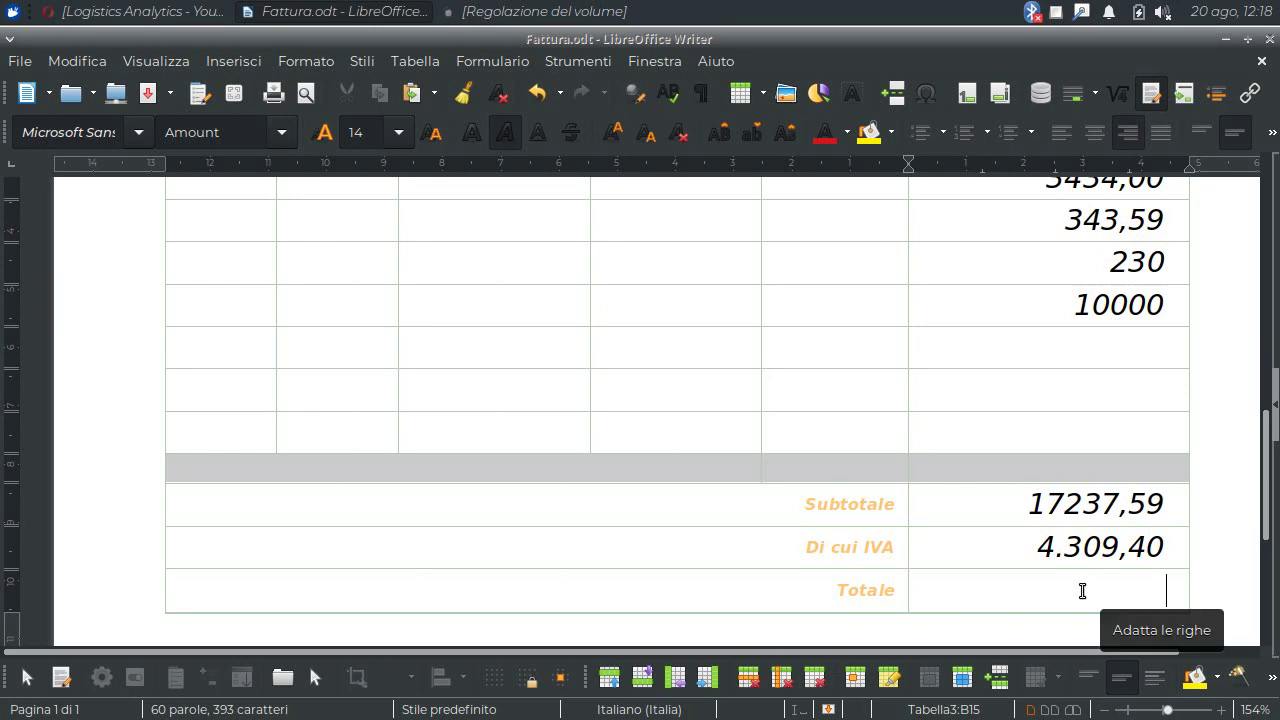
pyautogui.click(428, 60)
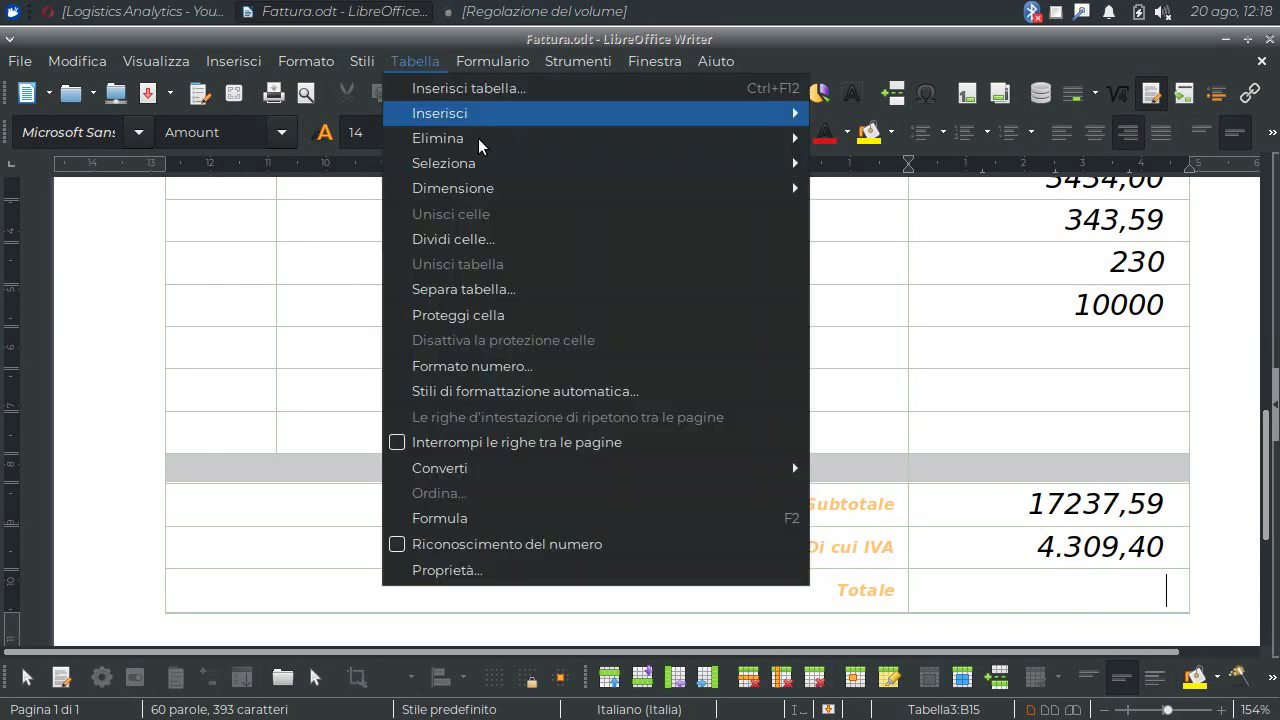
pyautogui.click(605, 518)
pyautogui.click(1132, 543)
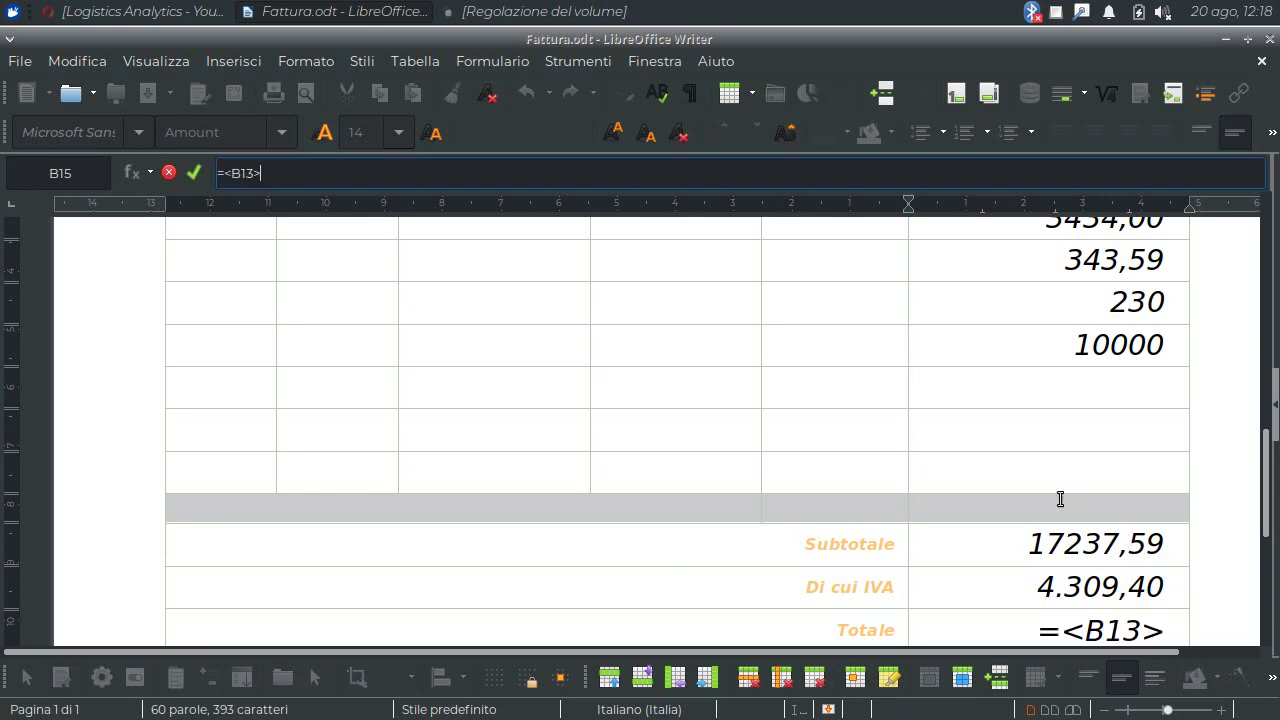
pyautogui.scroll(-2, 1060, 498)
pyautogui.write('+')
pyautogui.click(1080, 462)
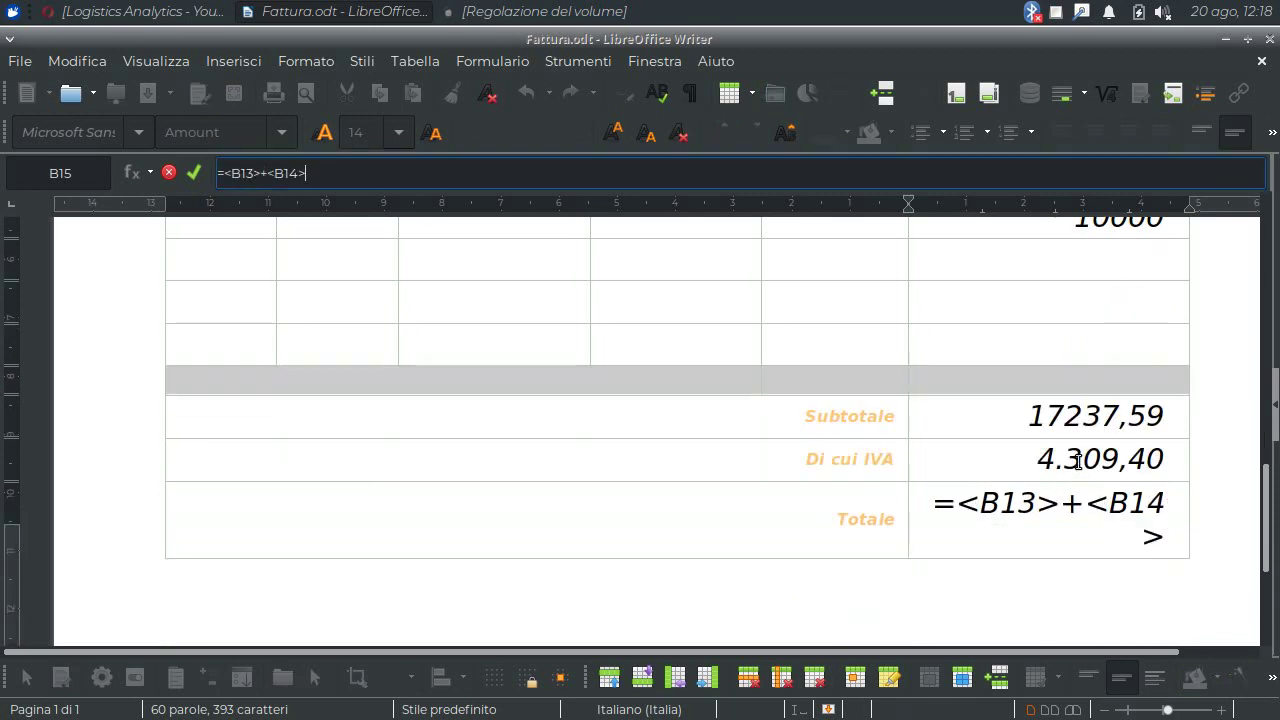
pyautogui.click(194, 172)
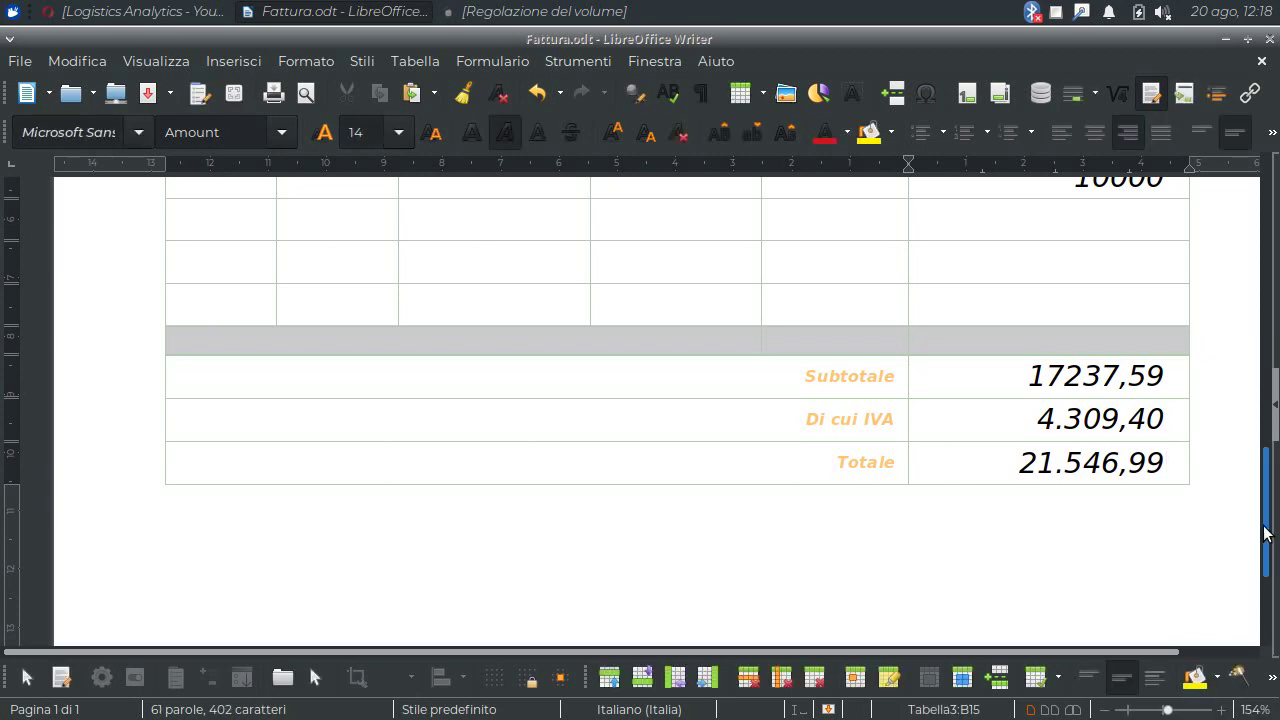
pyautogui.moveTo(1263, 538); pyautogui.dragTo(1237, 314)
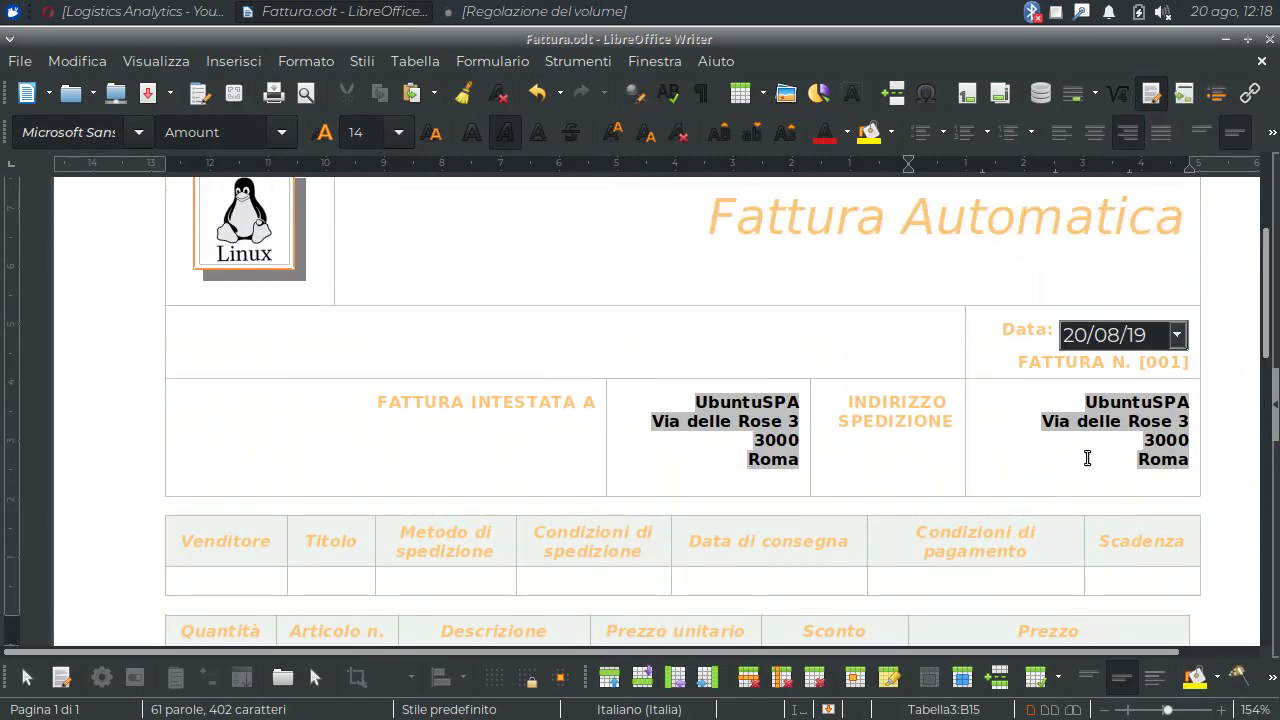
# Bring up the Fields dialog and inspect the Città and Indirizzo user fields
pyautogui.click(310, 58)
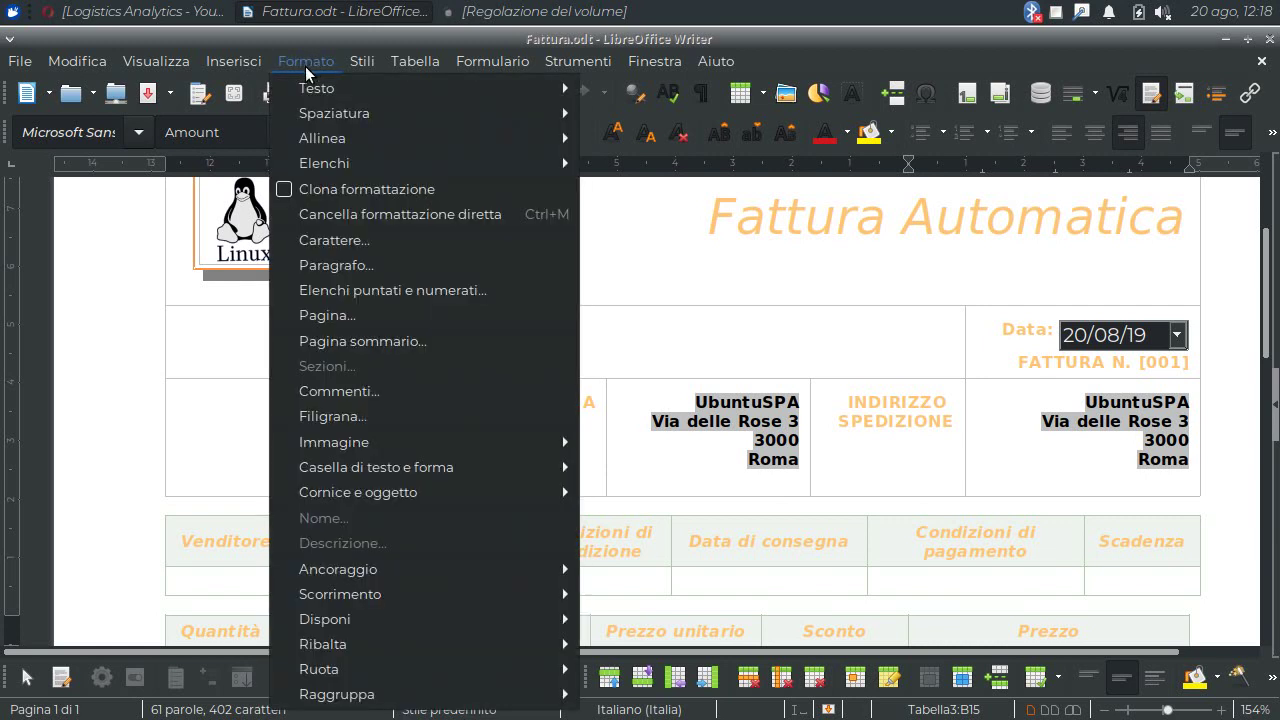
pyautogui.moveTo(234, 61)
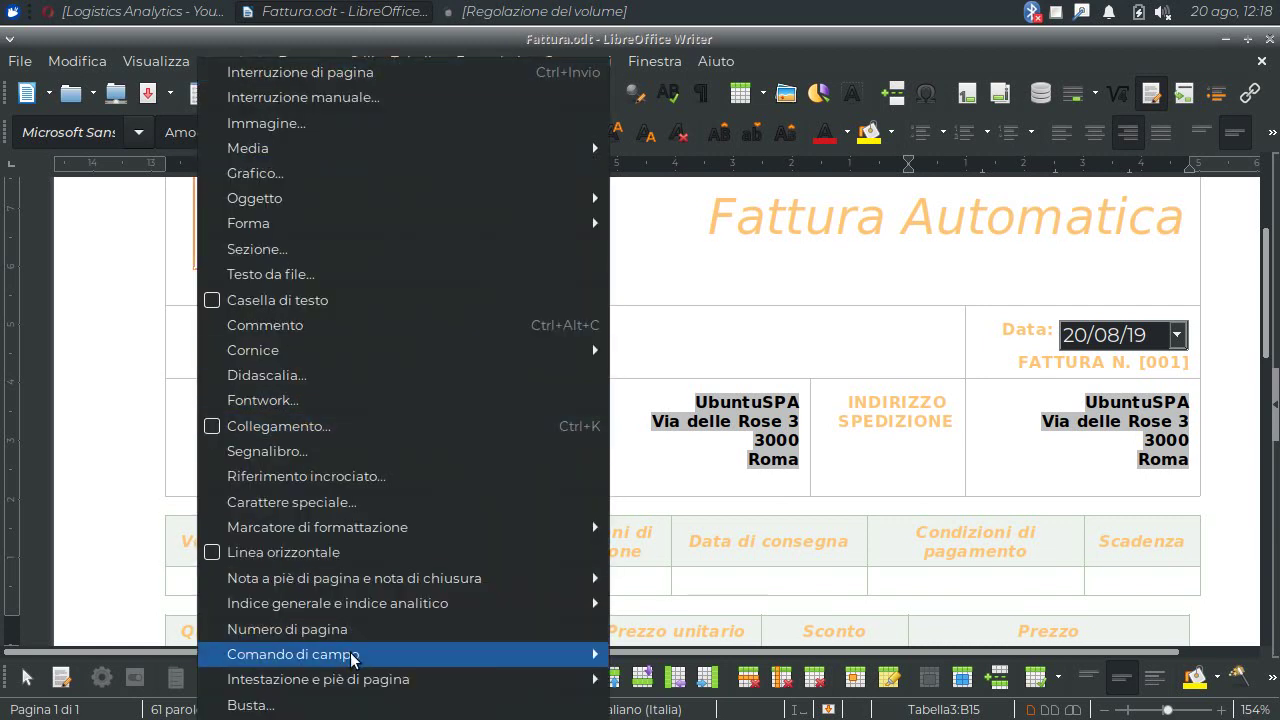
pyautogui.moveTo(405, 654)
pyautogui.click(670, 705)
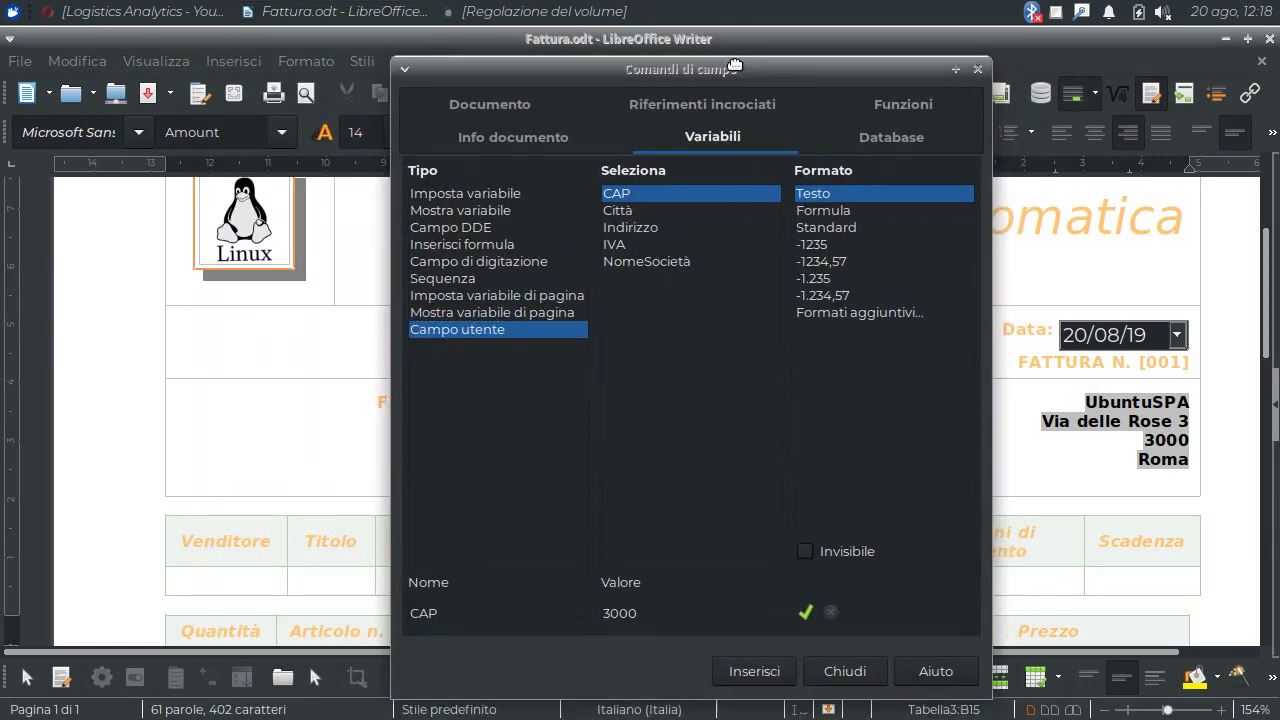
pyautogui.click(609, 192)
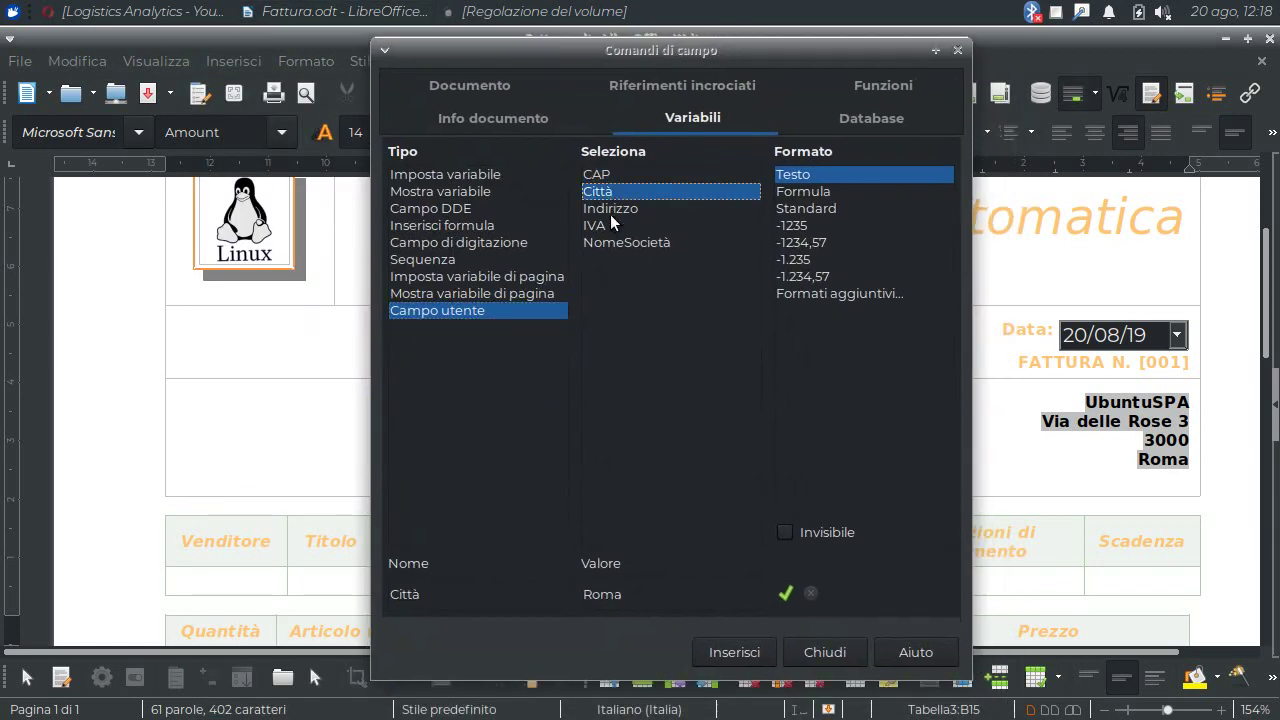
pyautogui.click(610, 212)
pyautogui.moveTo(678, 51); pyautogui.dragTo(353, 40)
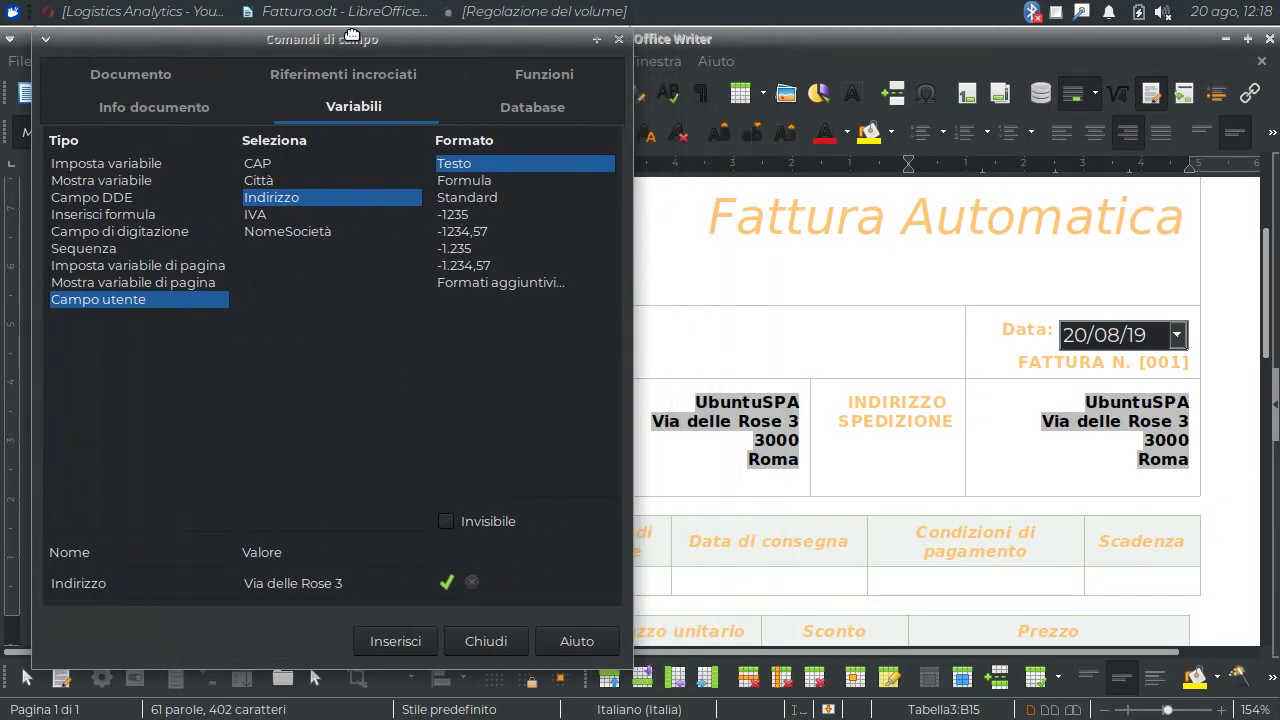
# Change the Città user field value from Roma to Rovigo and close the dialog
pyautogui.click(280, 182)
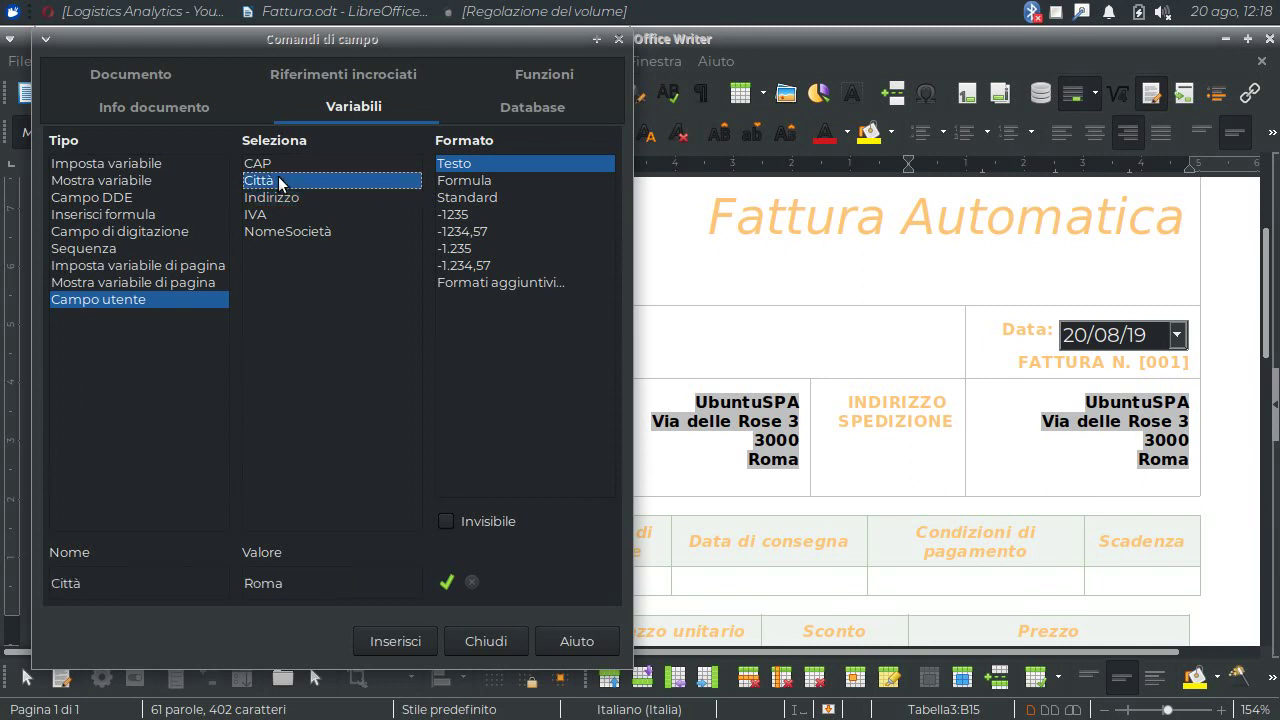
pyautogui.doubleClick(305, 587)
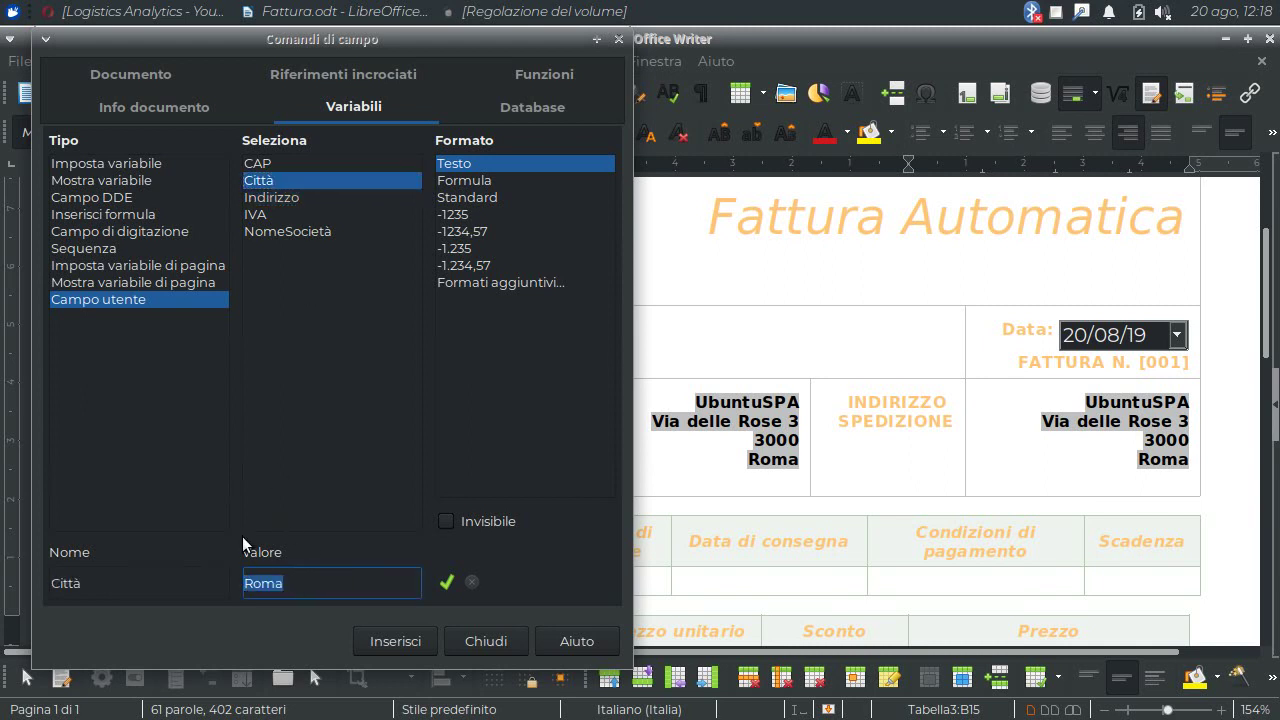
pyautogui.write('Rovigo')
pyautogui.click(446, 582)
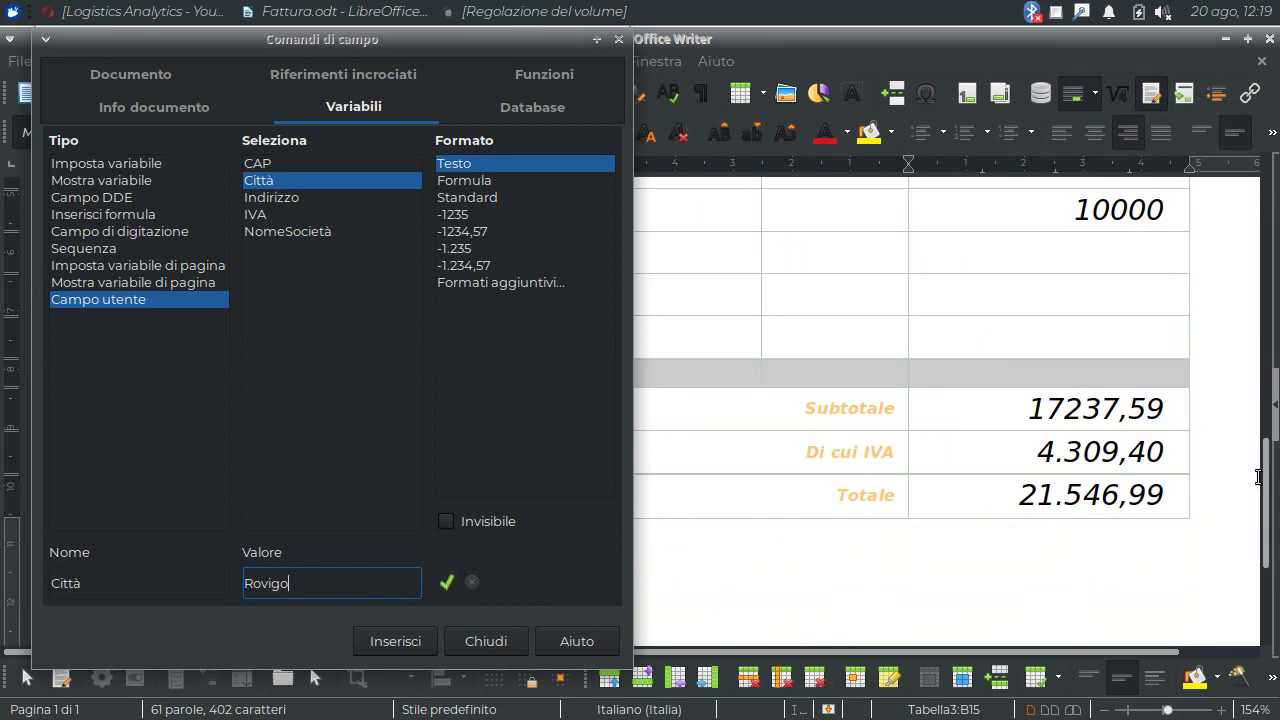
pyautogui.moveTo(1262, 477); pyautogui.dragTo(1203, 284)
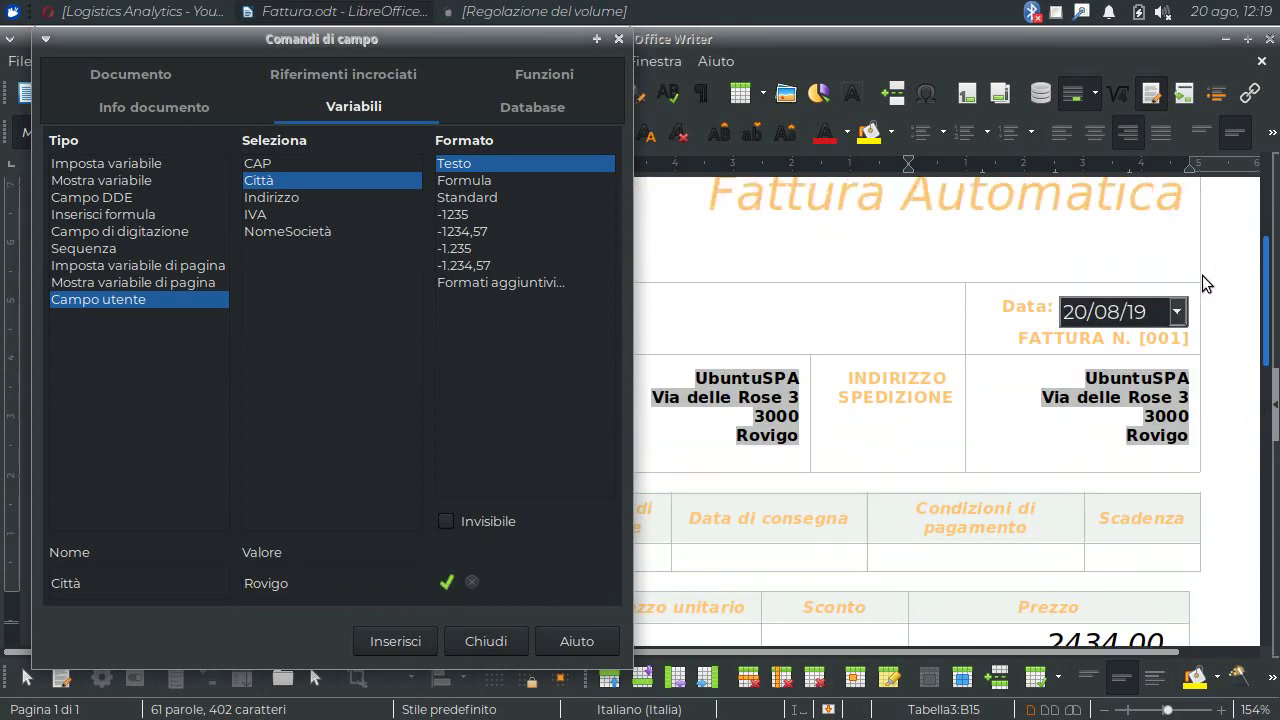
pyautogui.scroll(-1, 1203, 284)
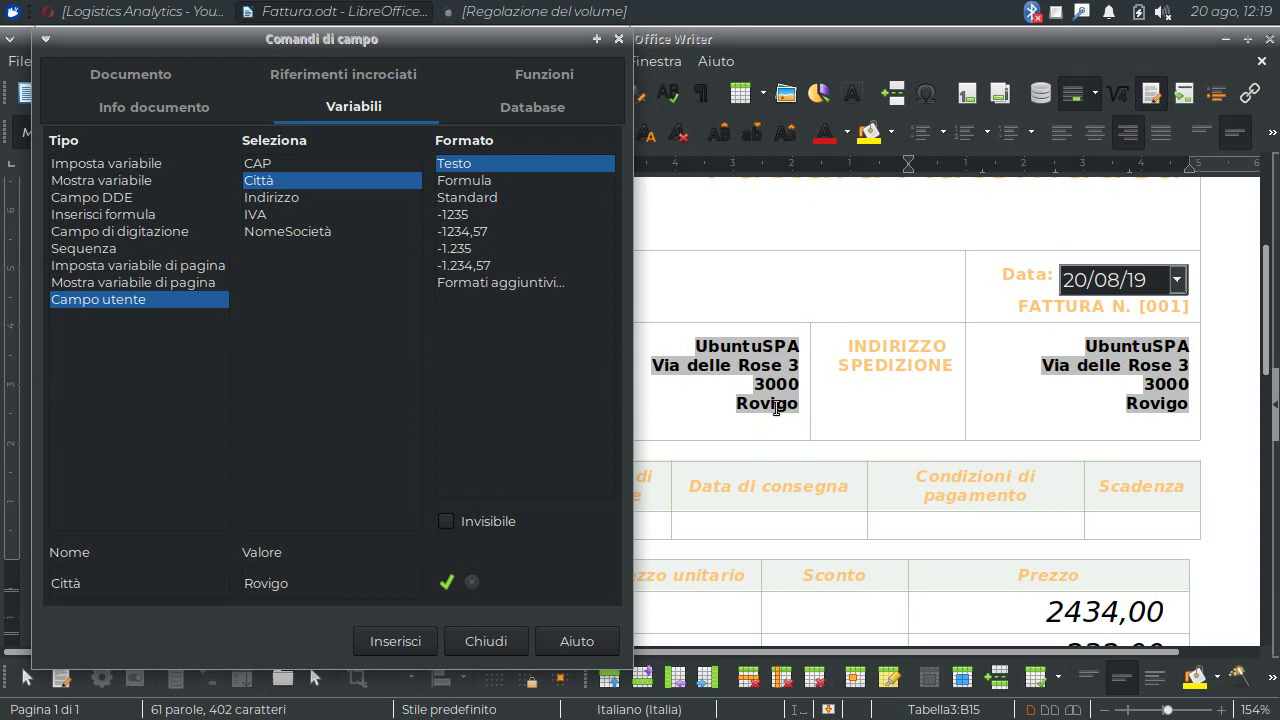
pyautogui.click(496, 640)
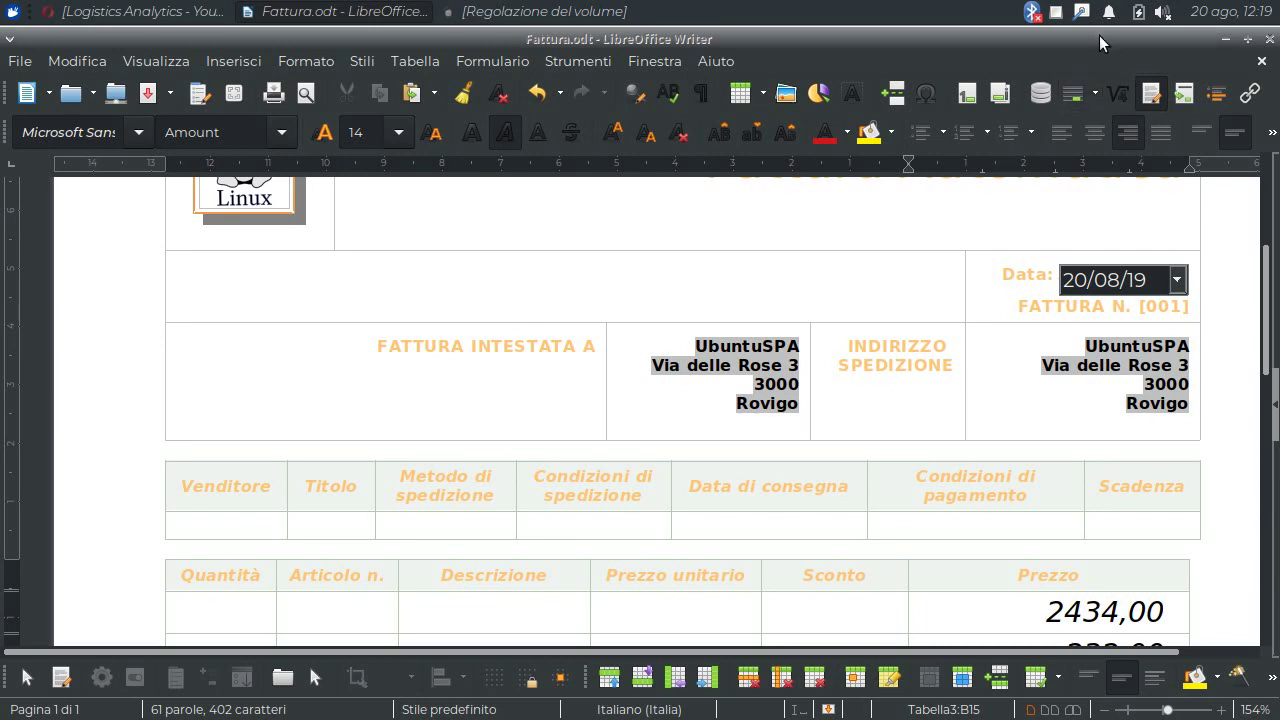